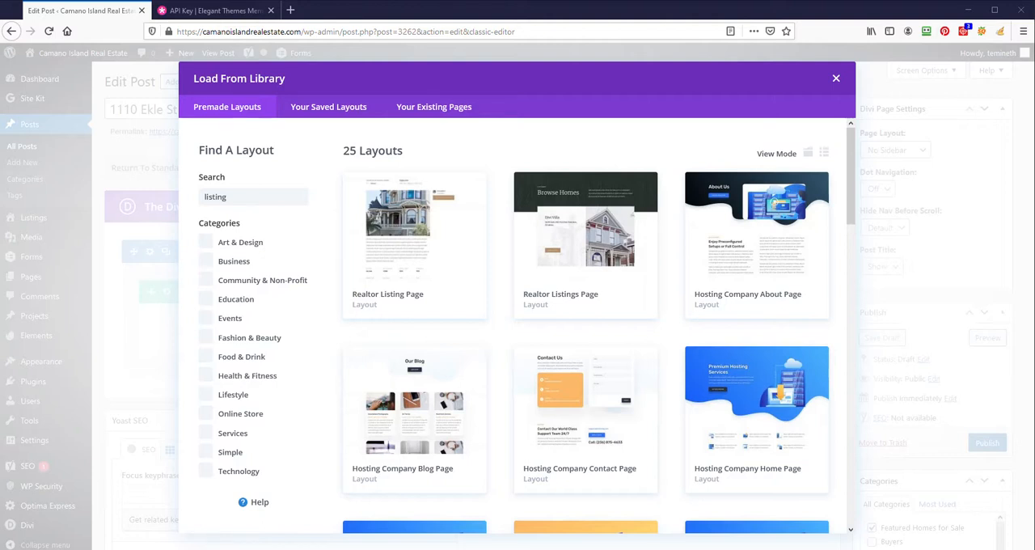
- Switch to Chrome, close the enlarged photo in the property's Matrix MLS listing and review its photos and general description
drag(0, 77, 777, 22)
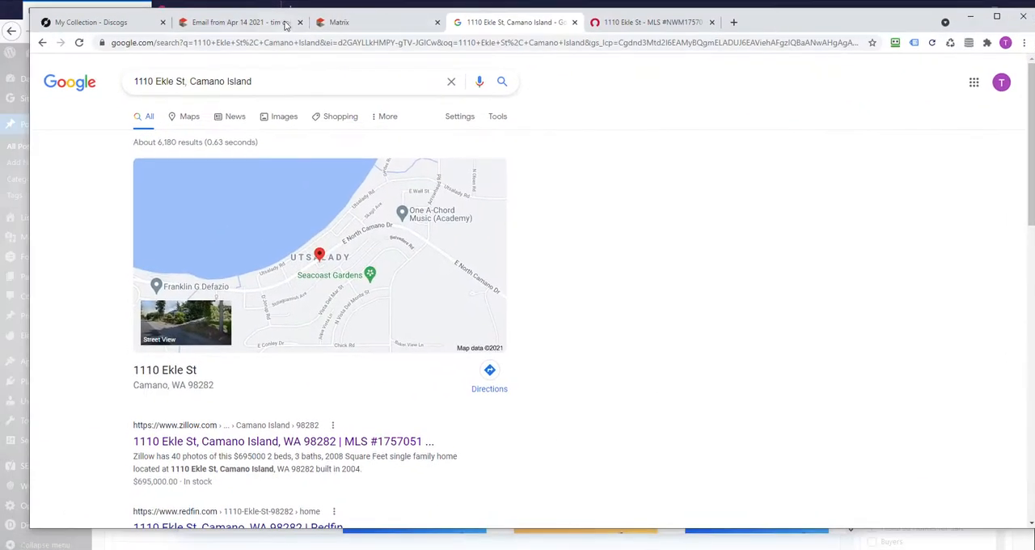
click(358, 25)
click(244, 23)
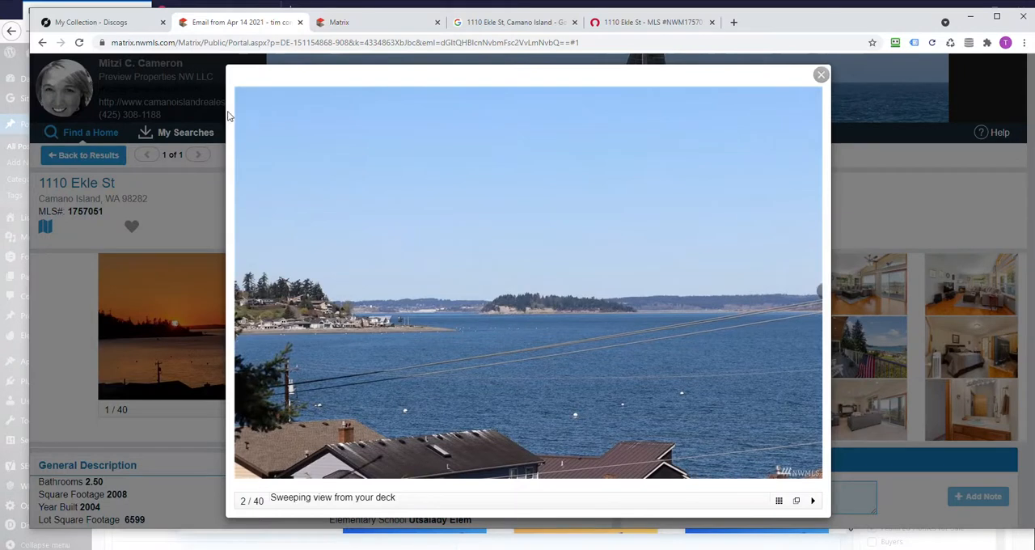
click(821, 74)
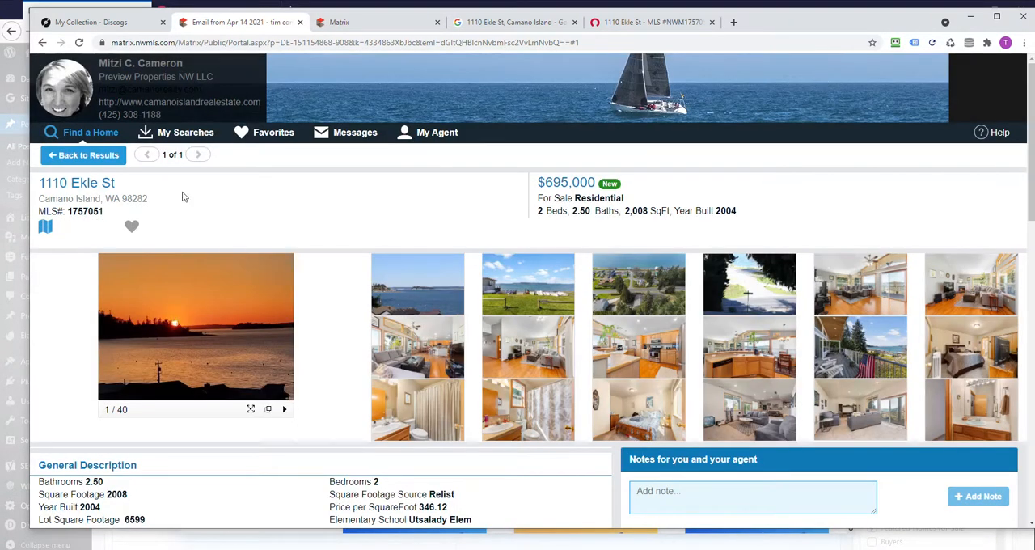
scroll(248, 284, down, 15)
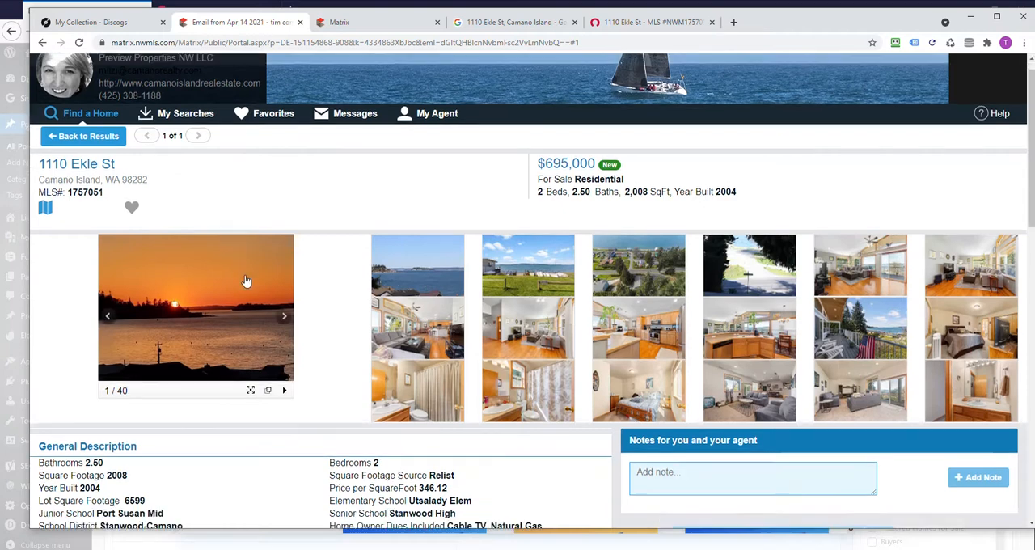
scroll(269, 313, up, 15)
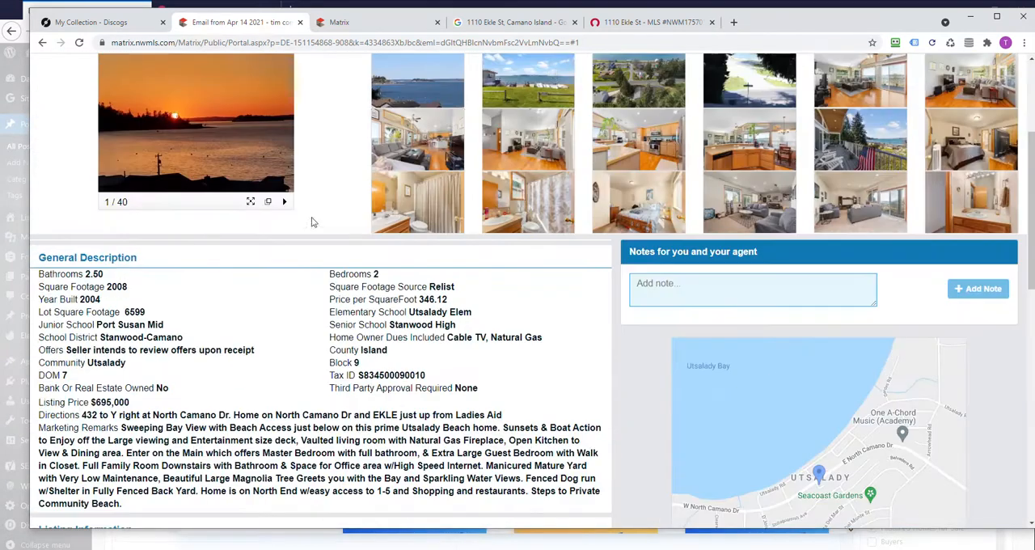
- Review the same property's Rocket Homes page, including its photos, facts and features, description and mortgage section
click(621, 24)
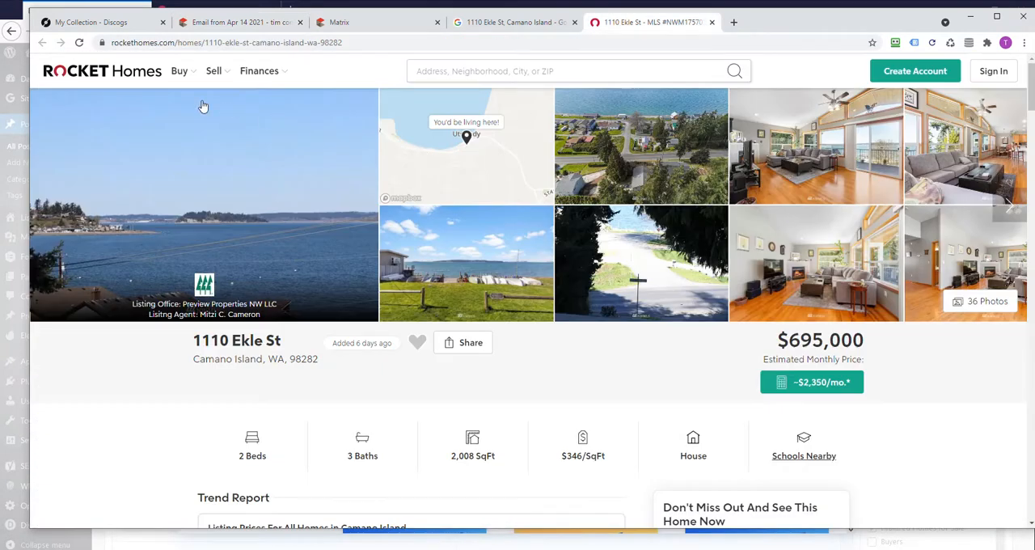
scroll(291, 370, down, 5)
scroll(274, 390, down, 3)
scroll(306, 234, up, 3)
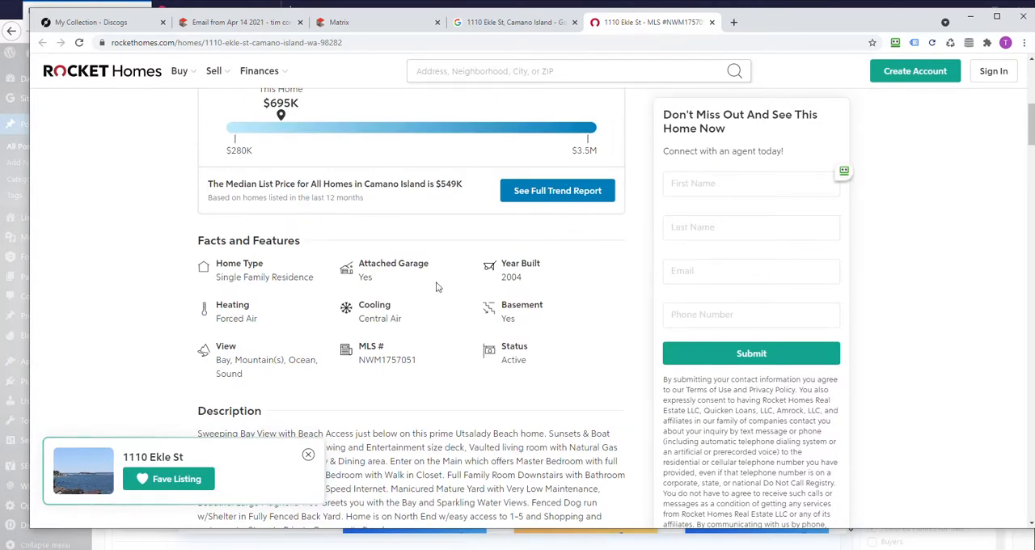
scroll(296, 275, down, 3)
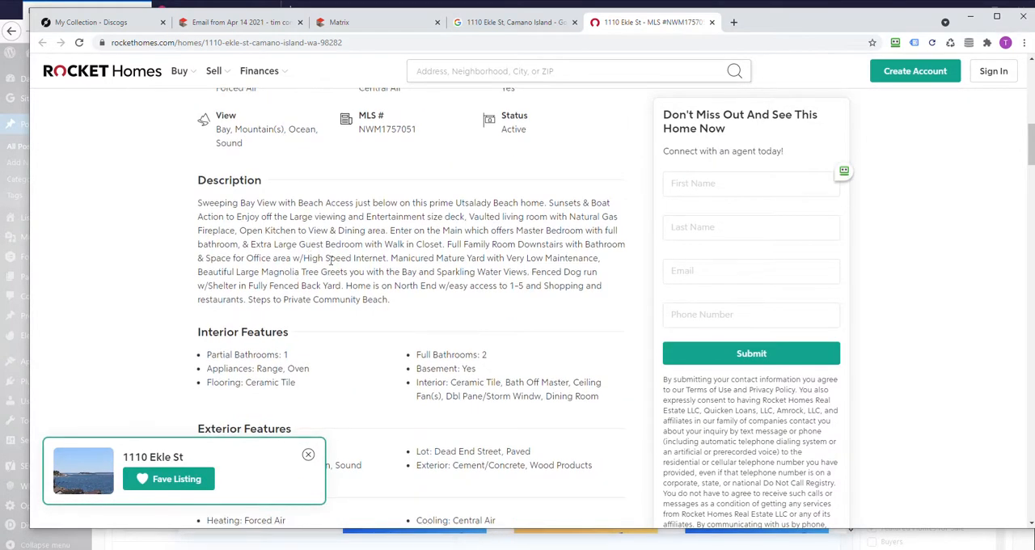
scroll(327, 272, down, 6)
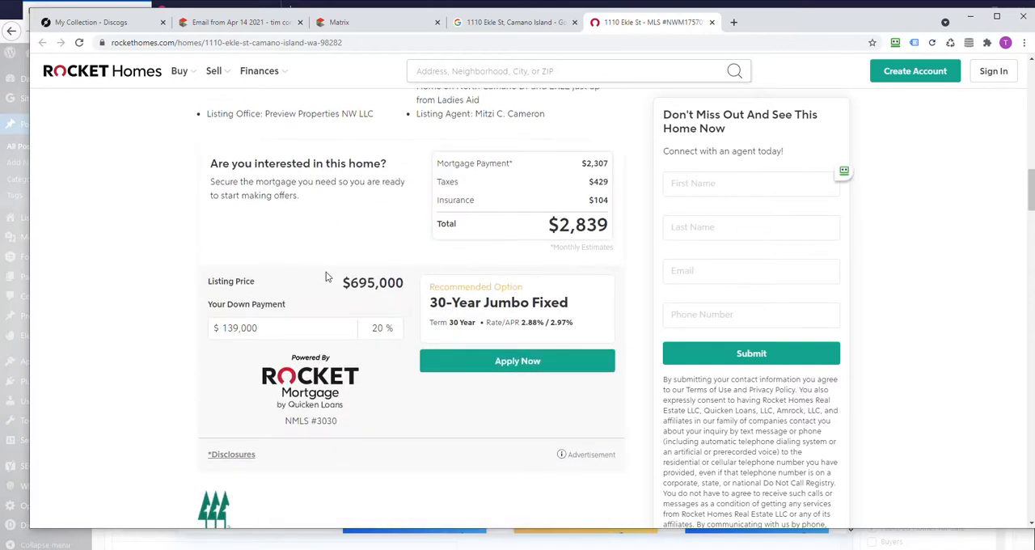
scroll(327, 276, up, 6)
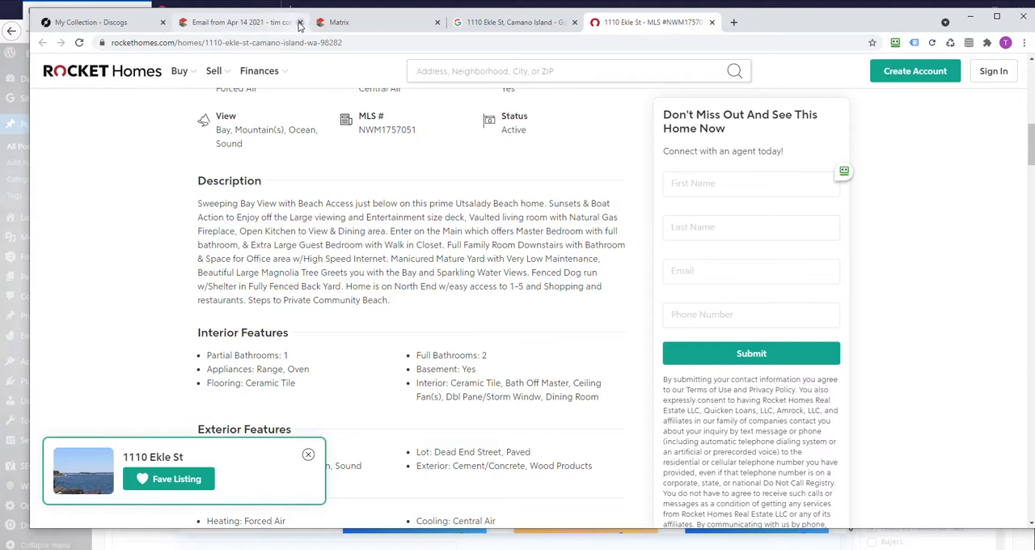
- Return to the Matrix MLS listing and examine its photos, general description, marketing remarks and listing information
click(243, 22)
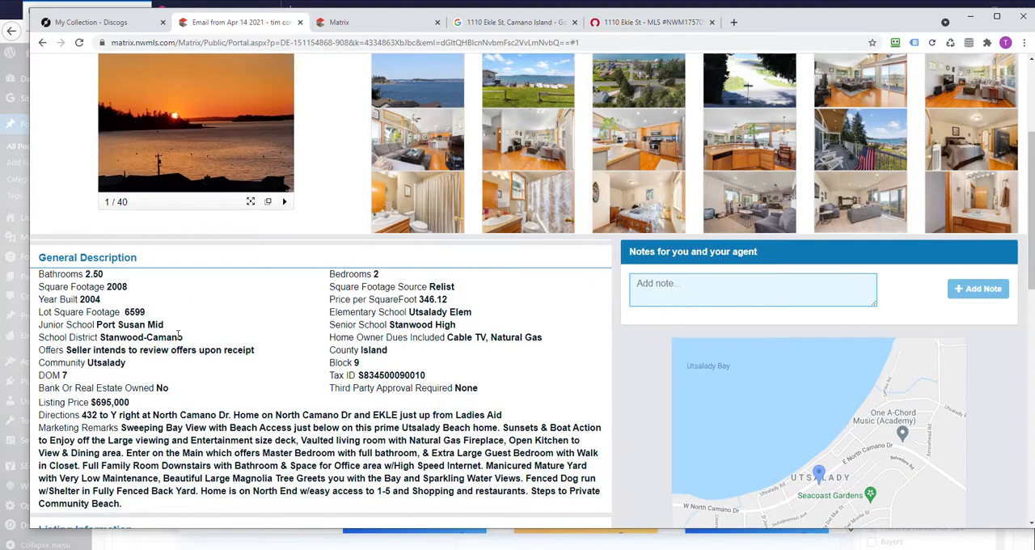
scroll(243, 453, down, 2)
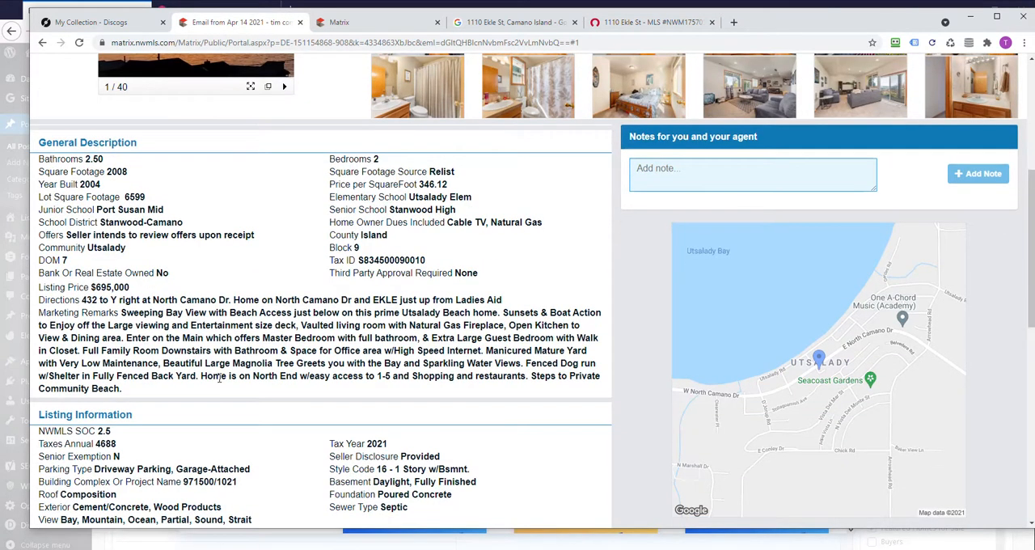
scroll(274, 388, up, 1)
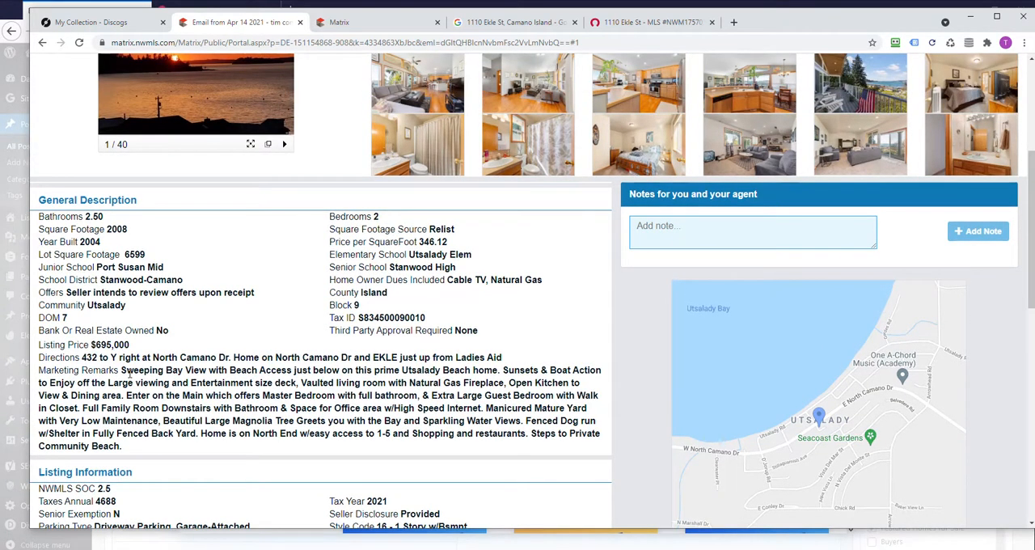
scroll(214, 383, up, 4)
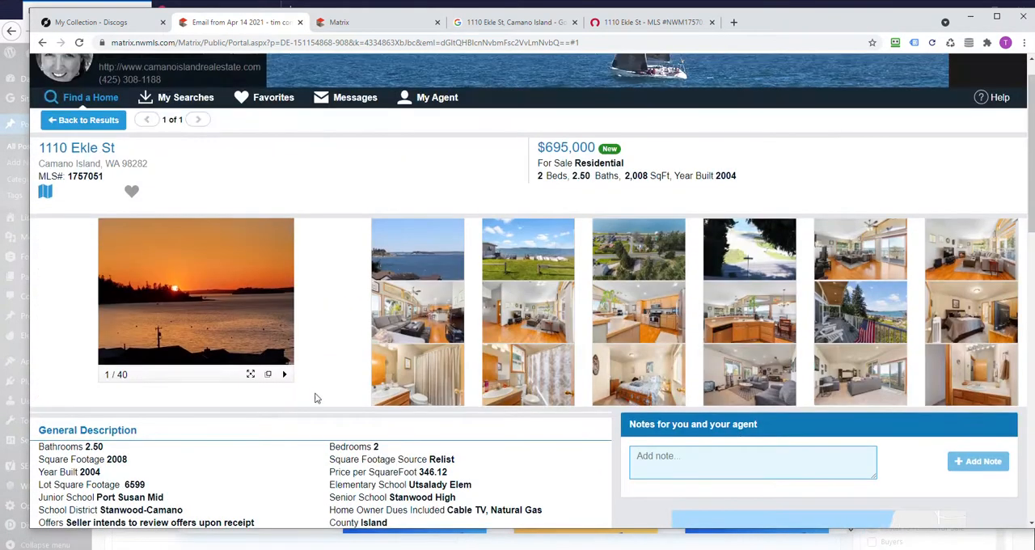
scroll(284, 422, down, 2)
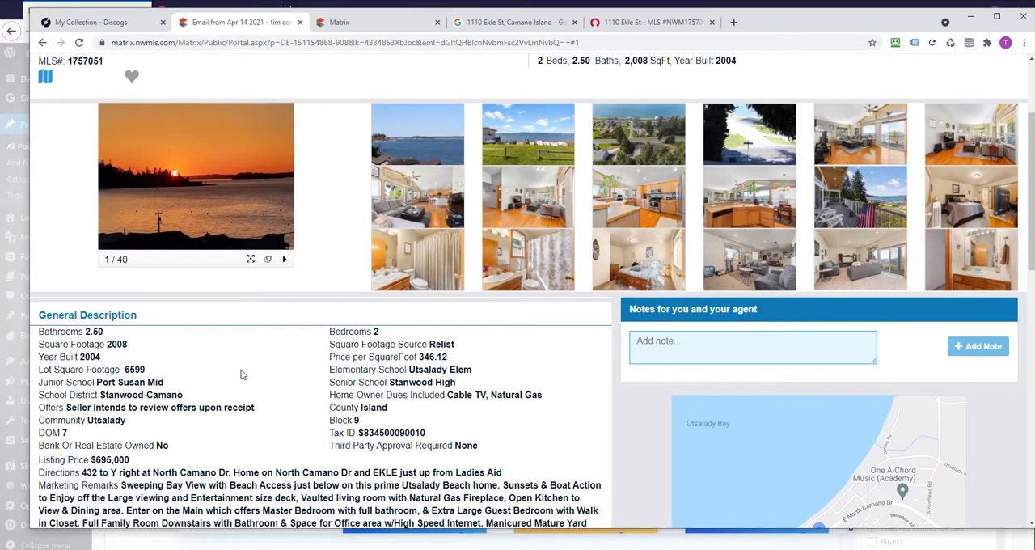
scroll(271, 380, down, 2)
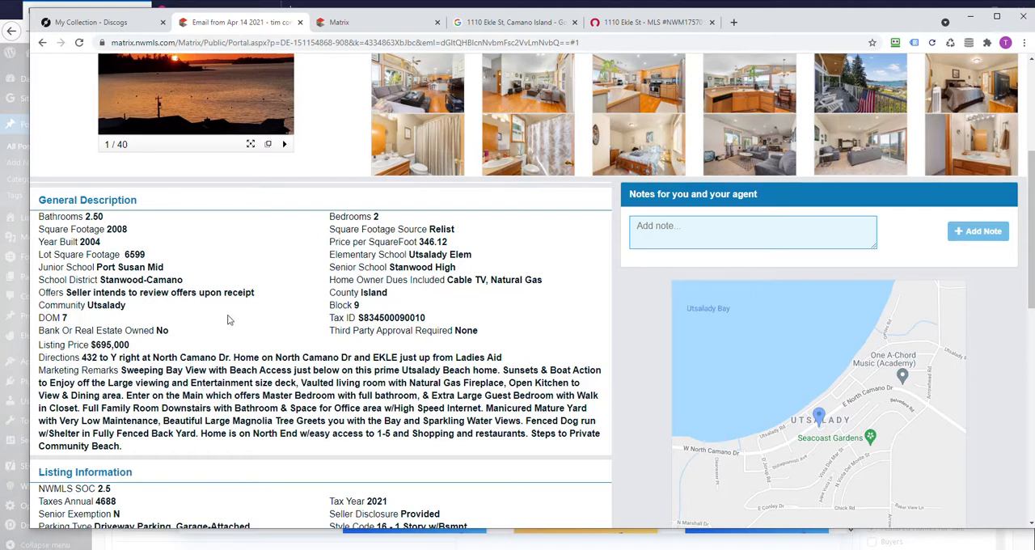
scroll(240, 372, down, 1)
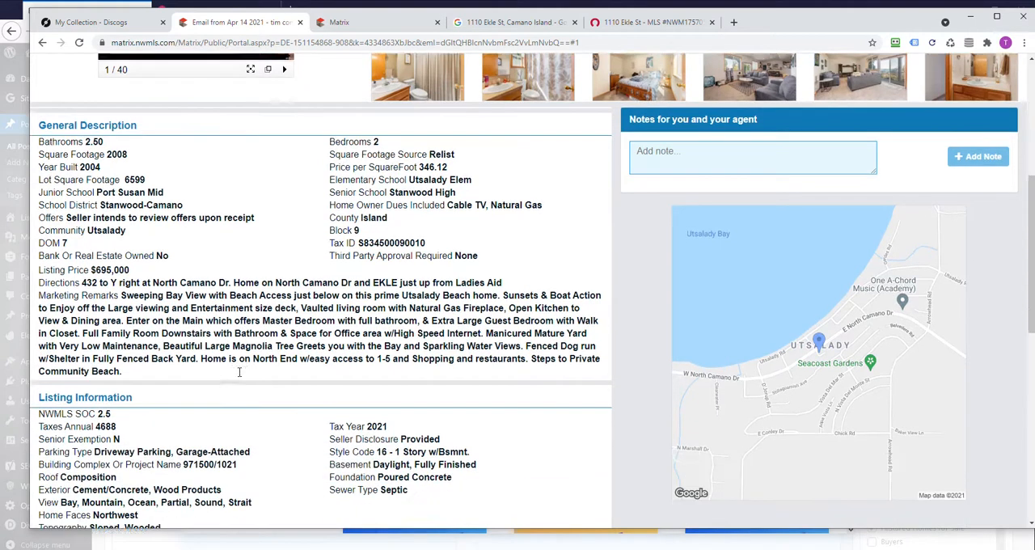
scroll(239, 373, down, 1)
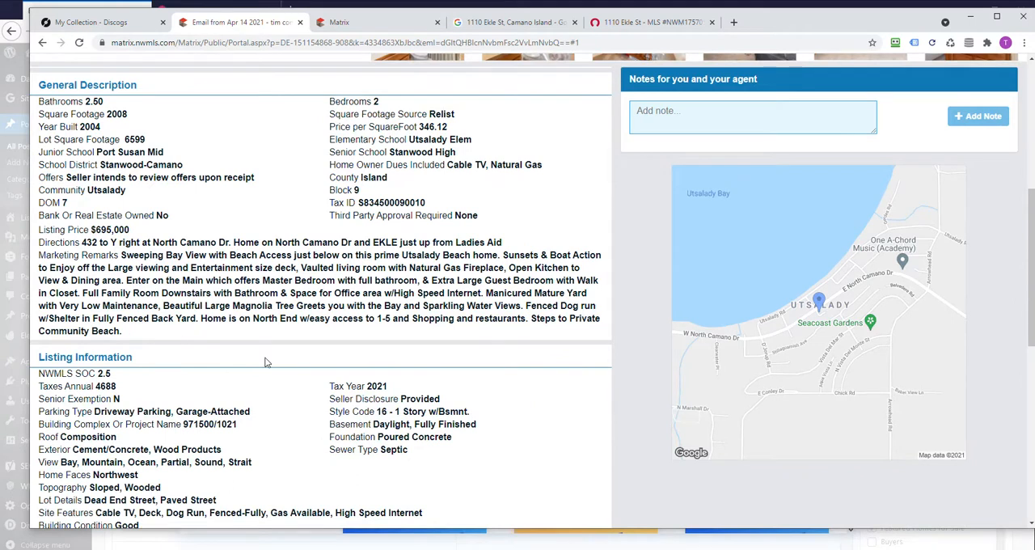
scroll(287, 426, down, 2)
scroll(239, 287, up, 4)
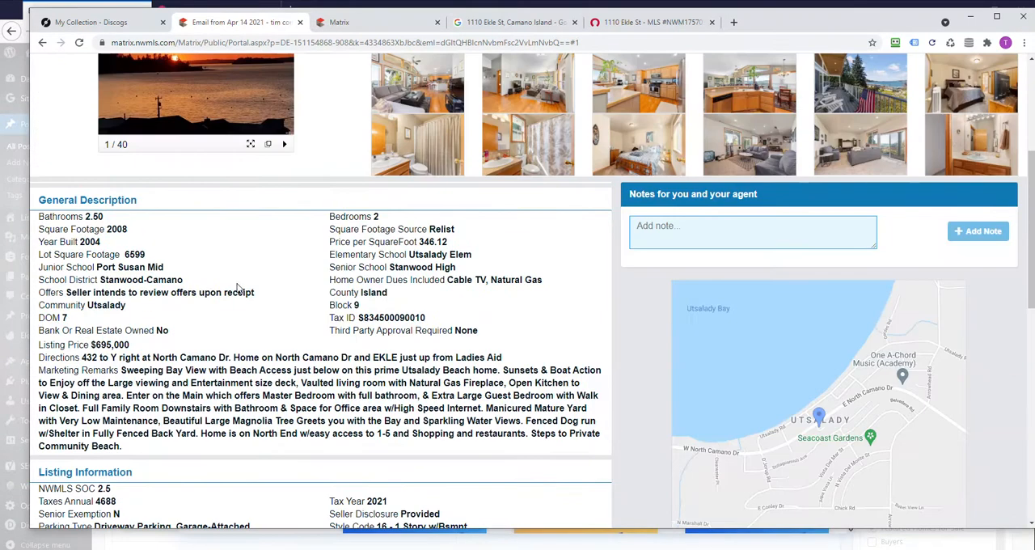
scroll(240, 331, up, 2)
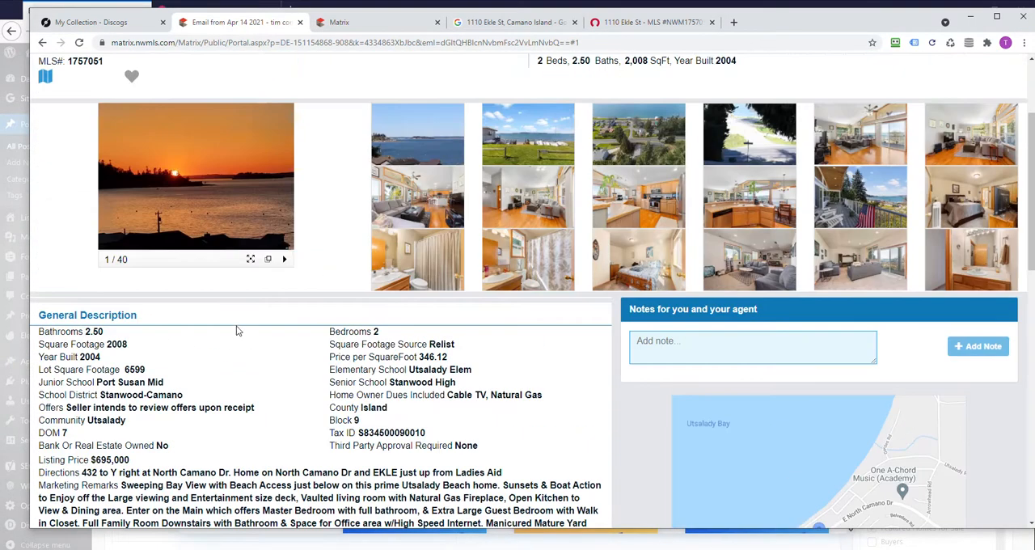
scroll(296, 393, up, 3)
scroll(328, 378, down, 1)
scroll(327, 380, up, 1)
scroll(327, 380, down, 5)
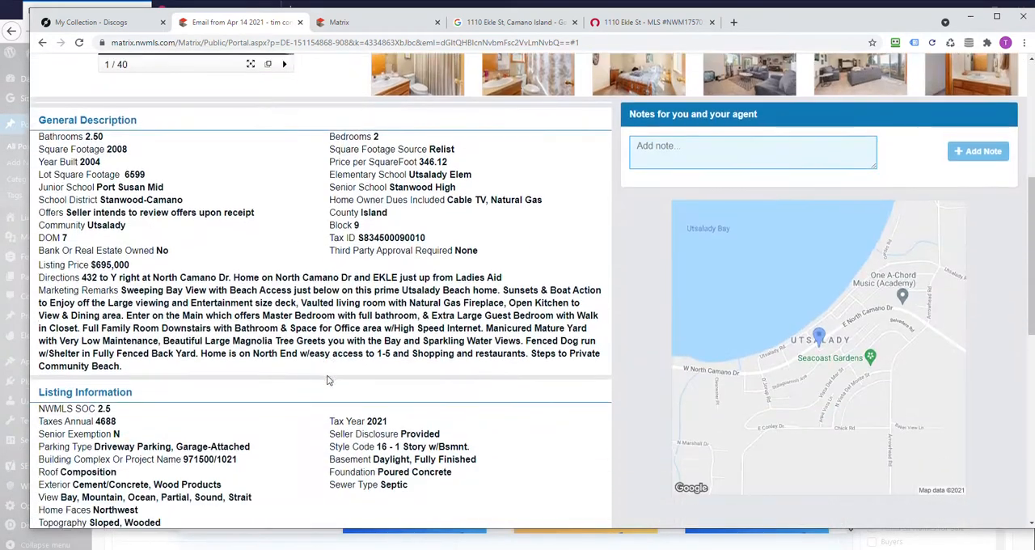
scroll(300, 310, down, 3)
scroll(301, 309, down, 4)
scroll(305, 324, up, 3)
scroll(305, 324, up, 3)
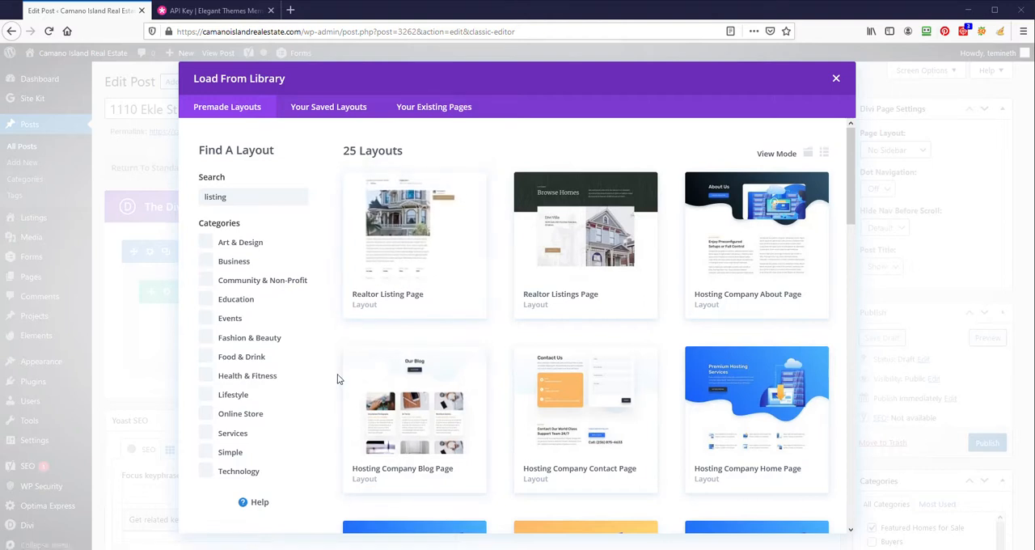
- Back in the WordPress post in Firefox, load the premade Realtor Listing Page layout from the Divi library
click(397, 250)
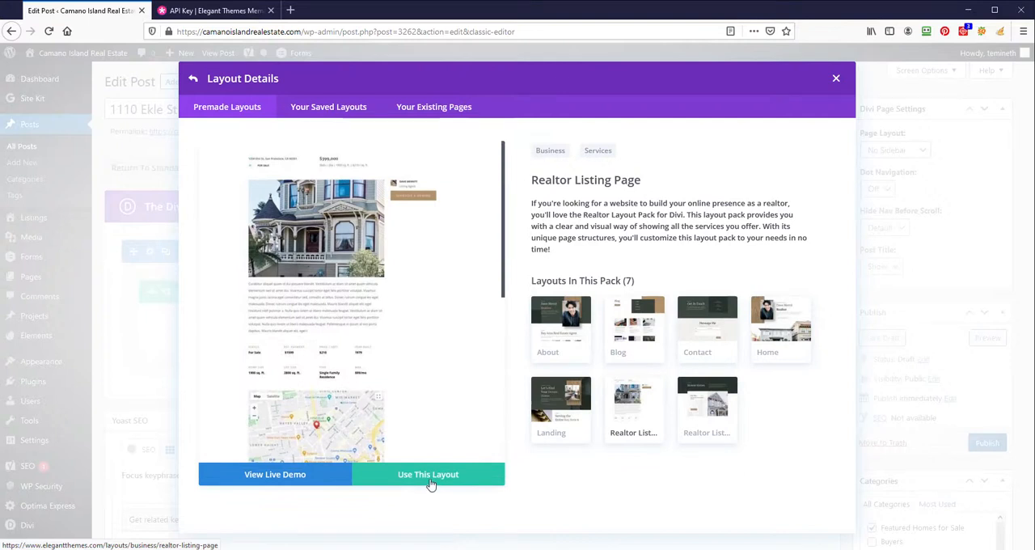
click(430, 482)
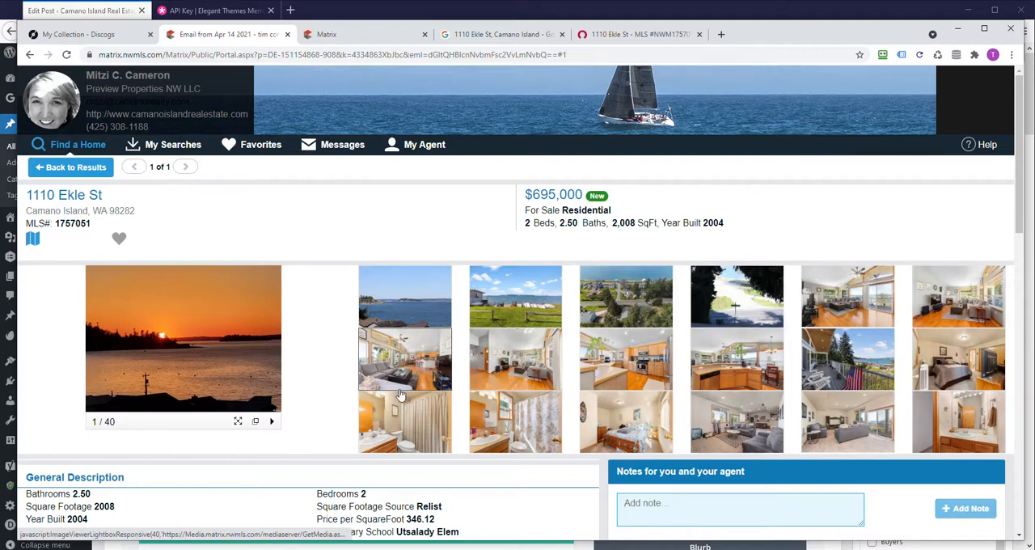
scroll(399, 394, down, 2)
scroll(364, 387, up, 2)
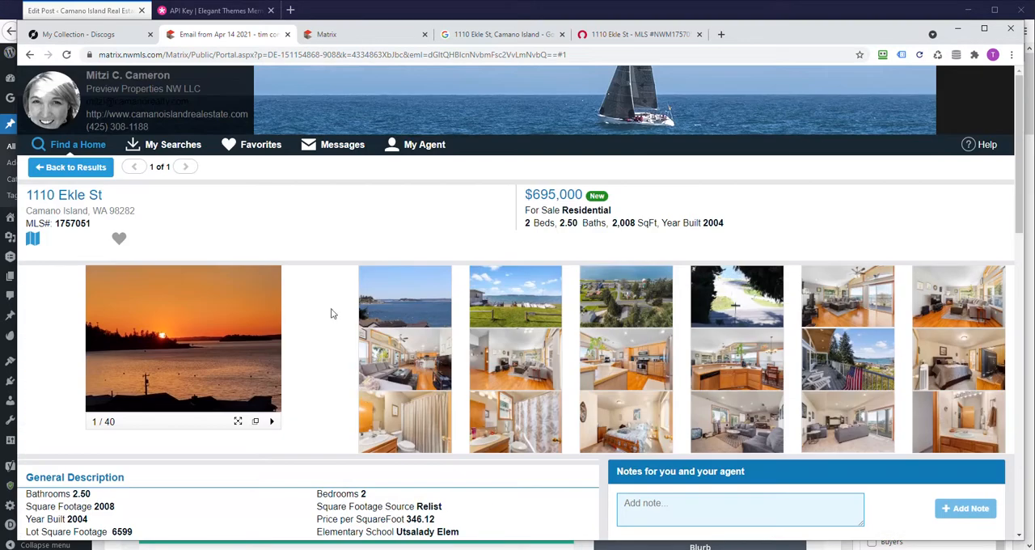
right_click(399, 304)
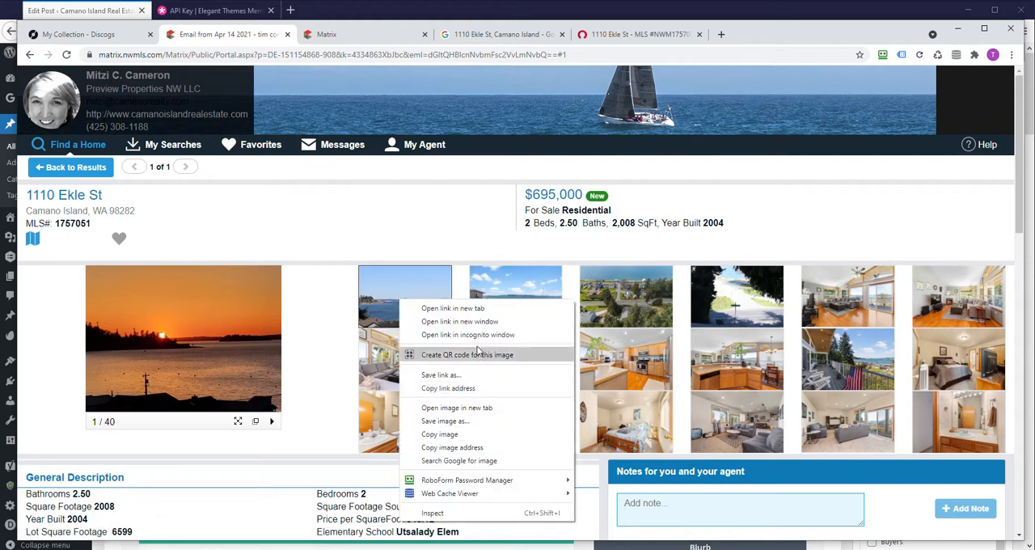
click(445, 421)
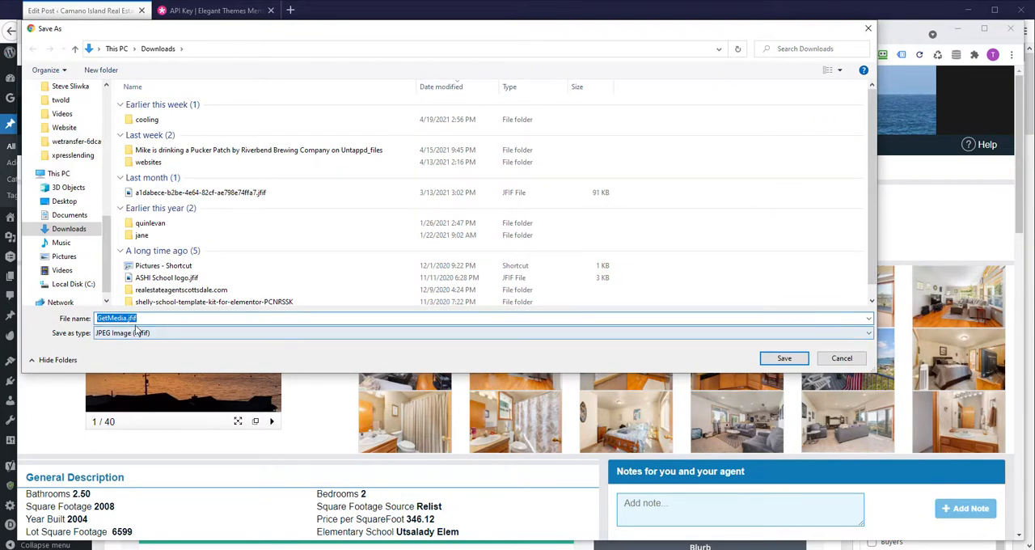
click(842, 358)
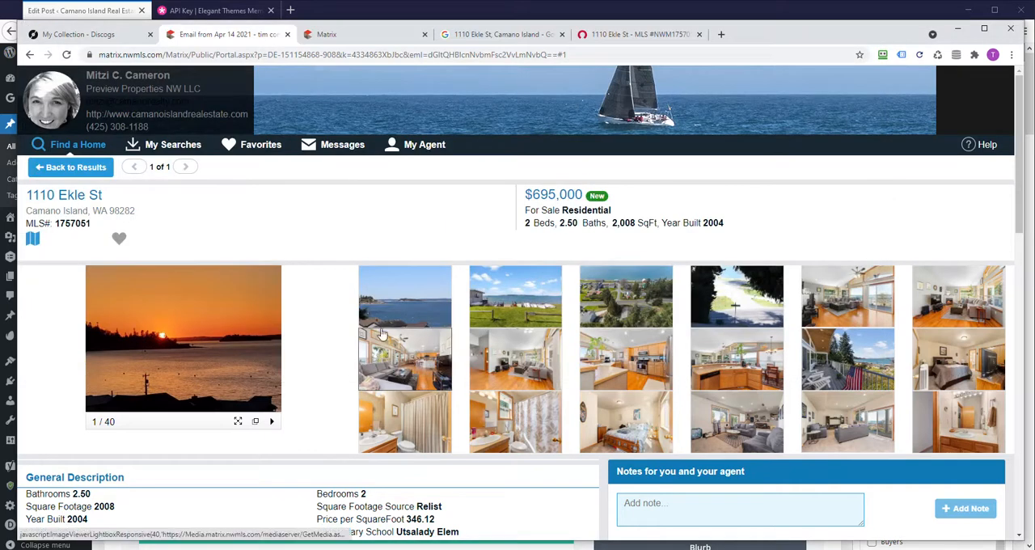
- Look through the Google results for the property address and the Rocket Homes page for a source of listing photos
click(483, 35)
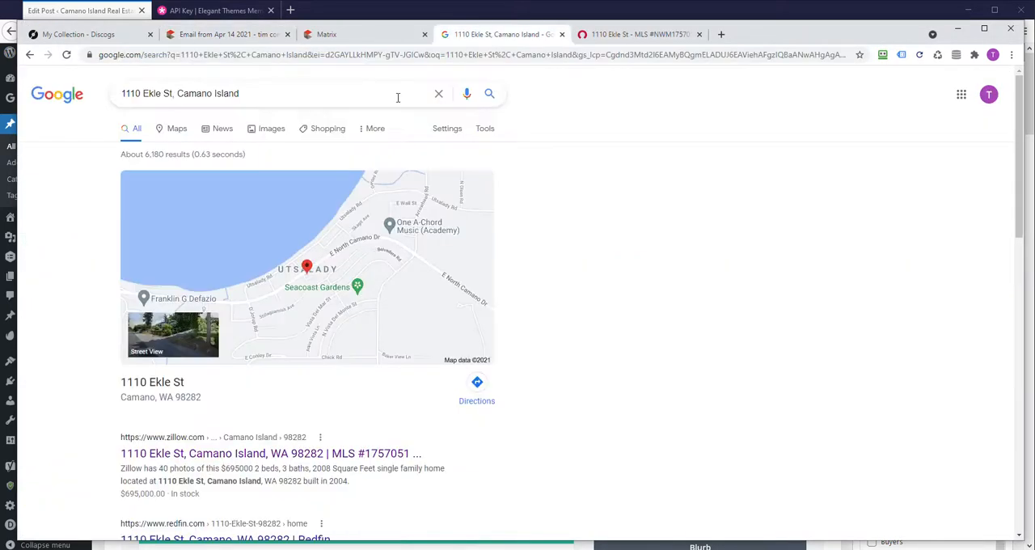
scroll(80, 328, down, 3)
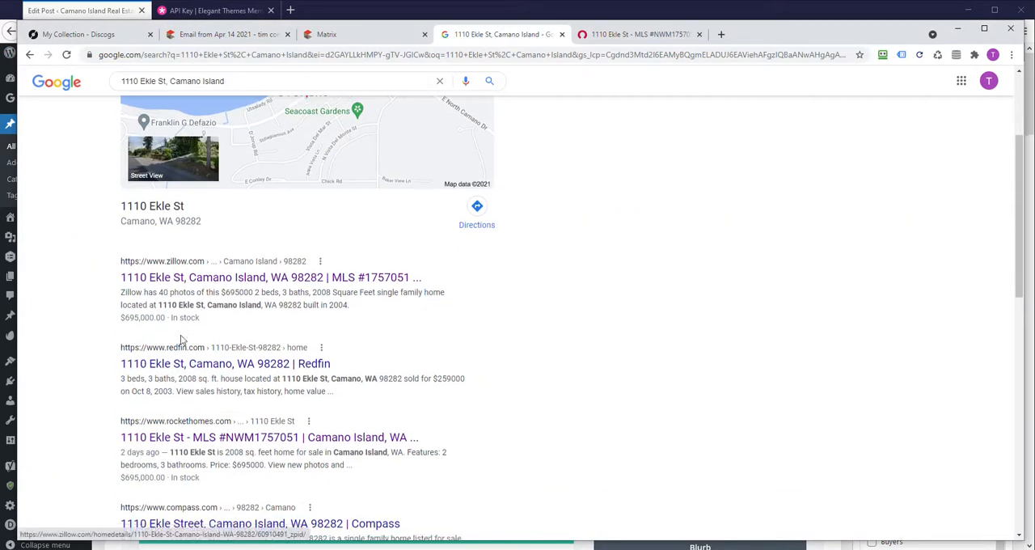
scroll(121, 291, down, 3)
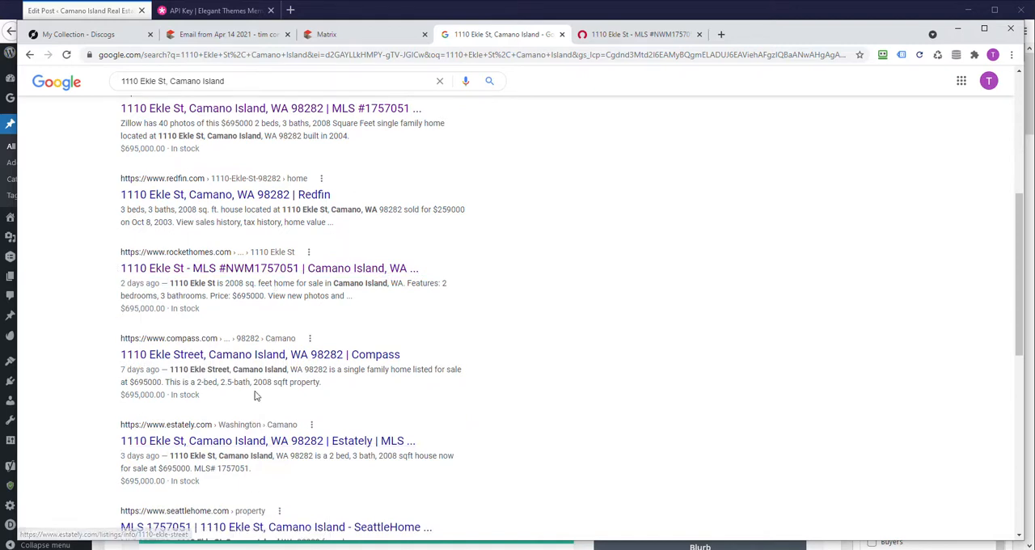
scroll(275, 307, up, 1)
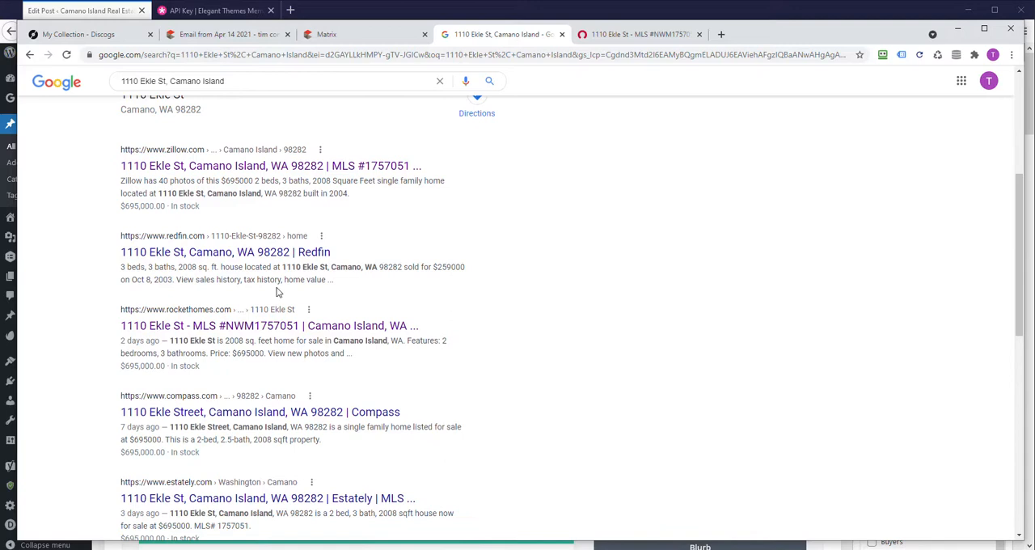
click(649, 37)
scroll(172, 258, up, 8)
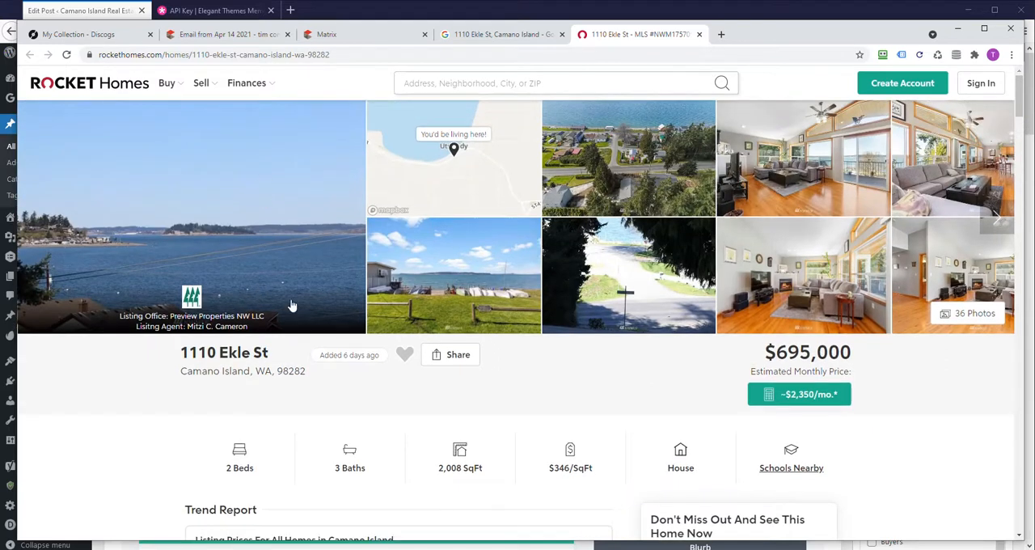
click(500, 34)
scroll(217, 295, down, 1)
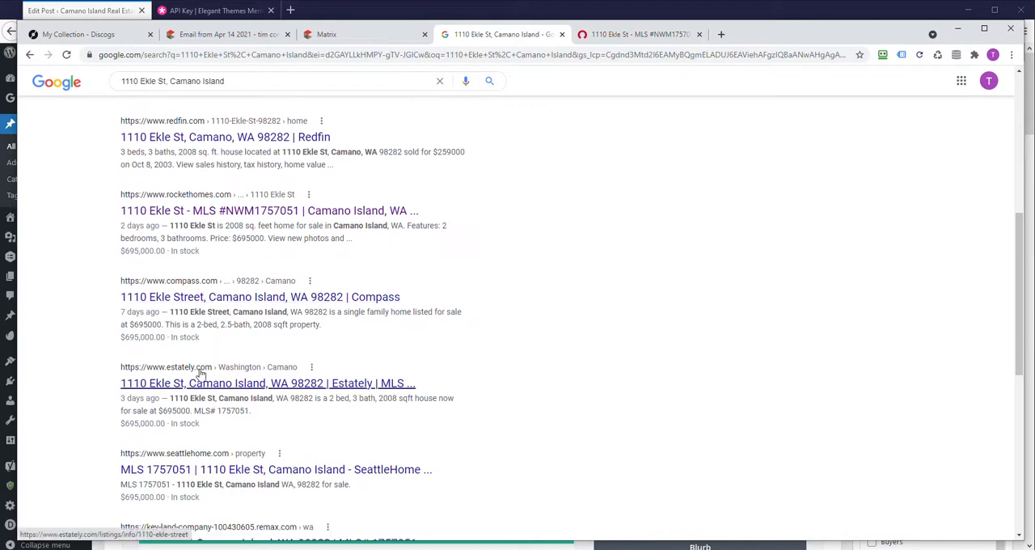
scroll(216, 295, down, 2)
click(663, 36)
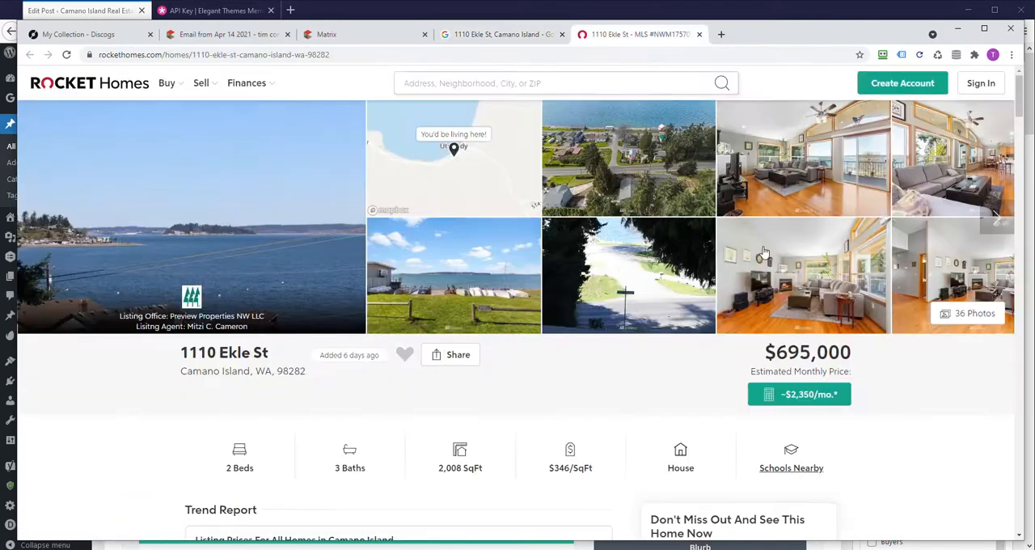
- Open the listing's photo gallery and save the first two photos, the water view and the grassy beach with boats, to Downloads
click(981, 314)
right_click(419, 265)
click(506, 285)
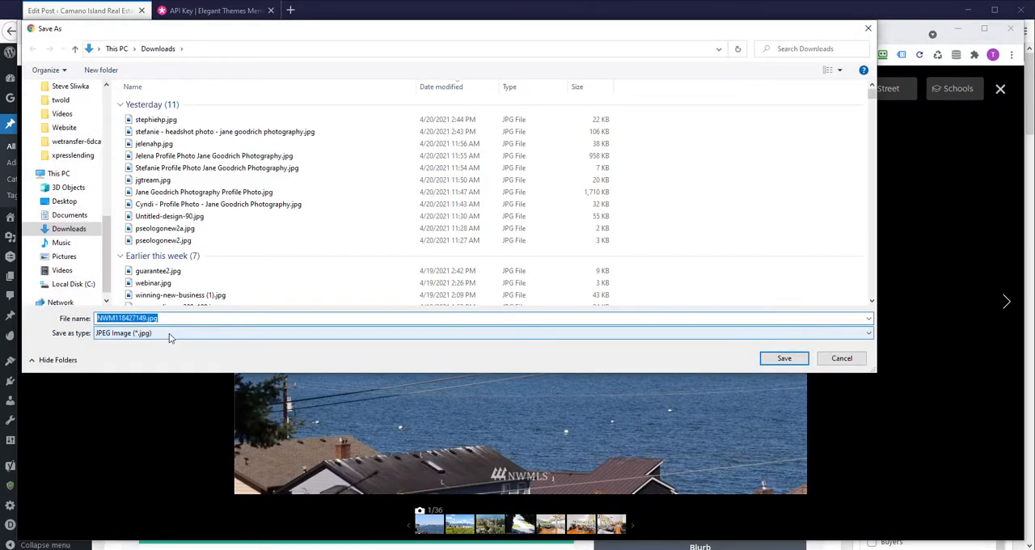
click(786, 358)
click(998, 293)
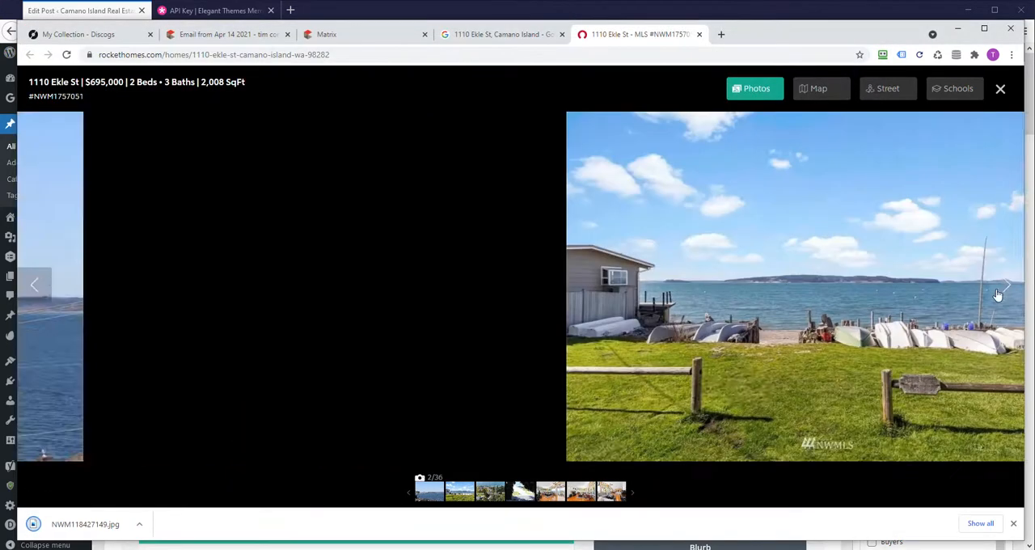
right_click(579, 296)
click(615, 317)
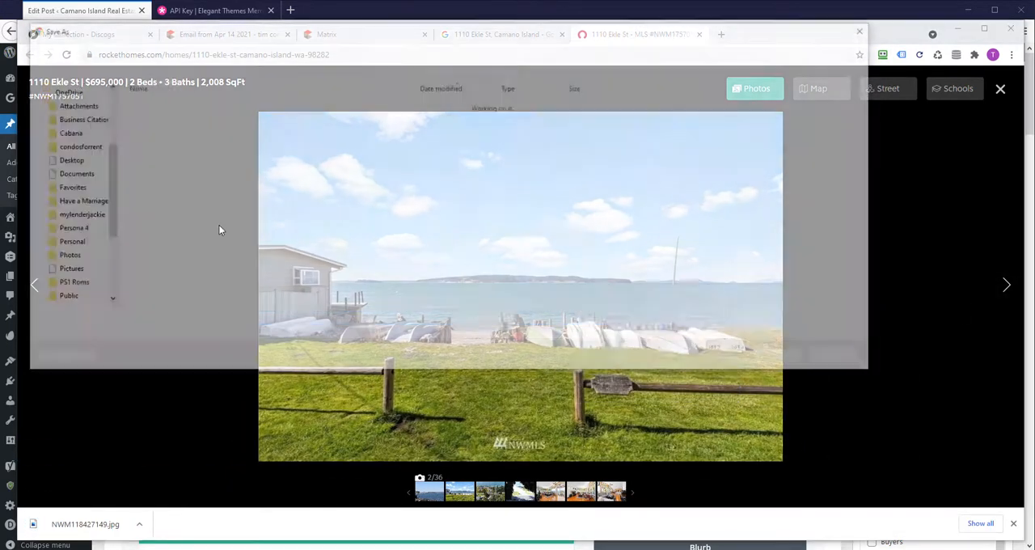
click(784, 359)
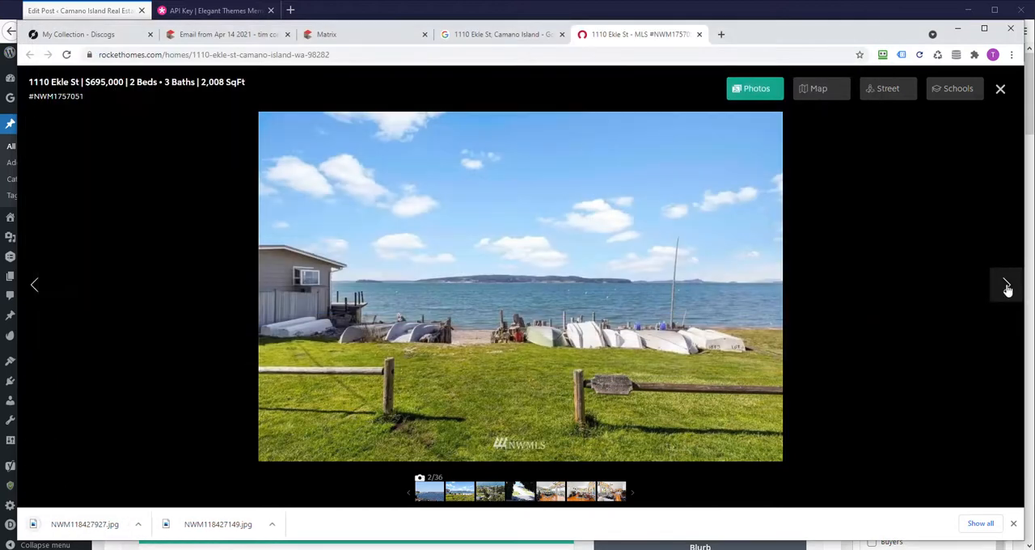
- Save the third and fourth gallery photos, the aerial shoreline view and the road leading to the water, to Downloads
click(1006, 286)
right_click(516, 285)
click(551, 307)
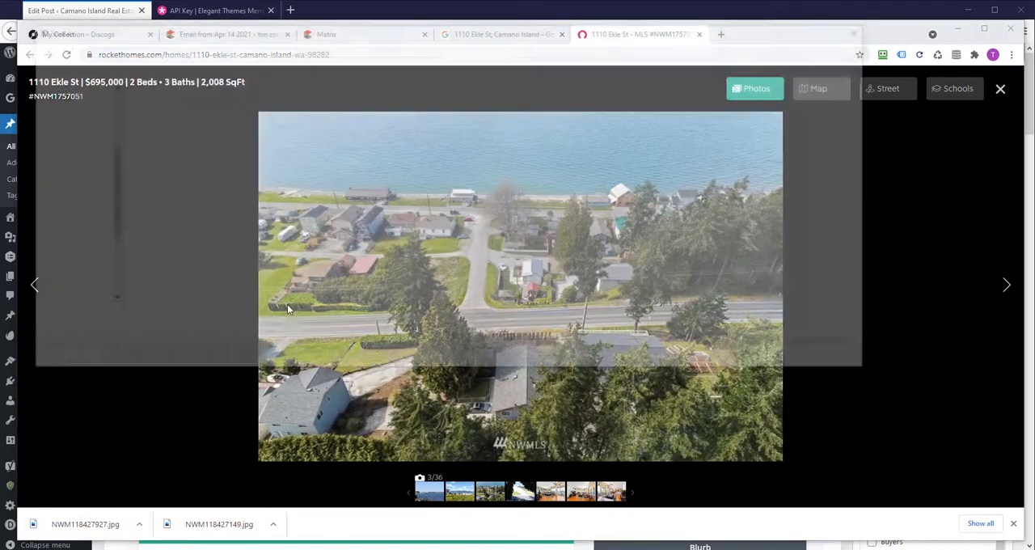
click(772, 363)
click(1007, 288)
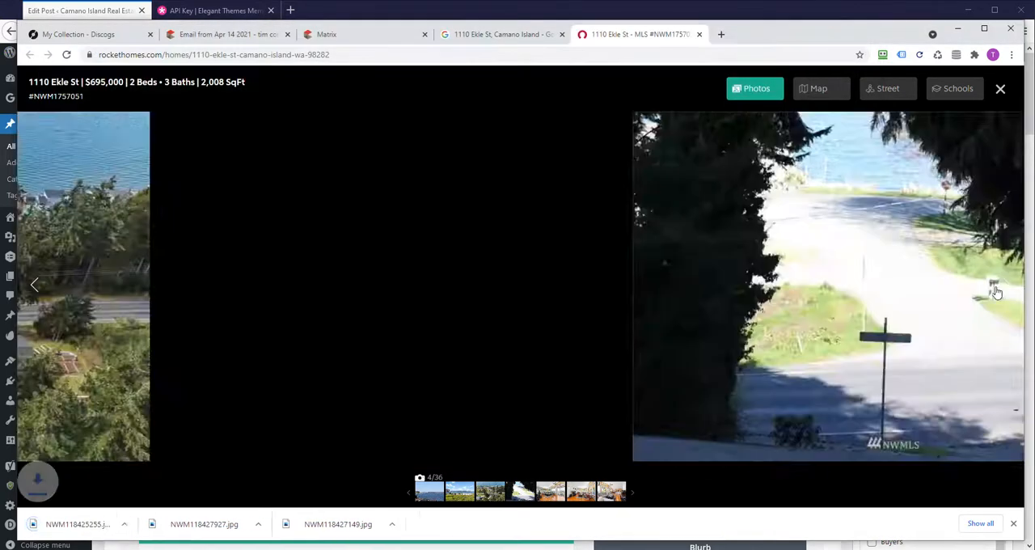
right_click(499, 307)
click(553, 329)
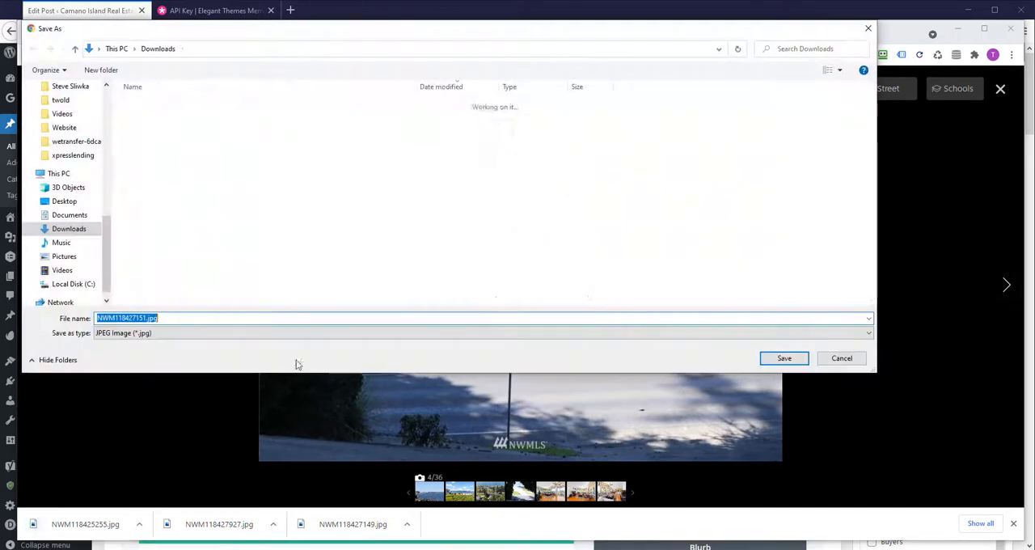
click(791, 366)
- Save the fifth and sixth gallery photos, both showing the living room, to Downloads
click(1006, 285)
right_click(430, 327)
click(502, 350)
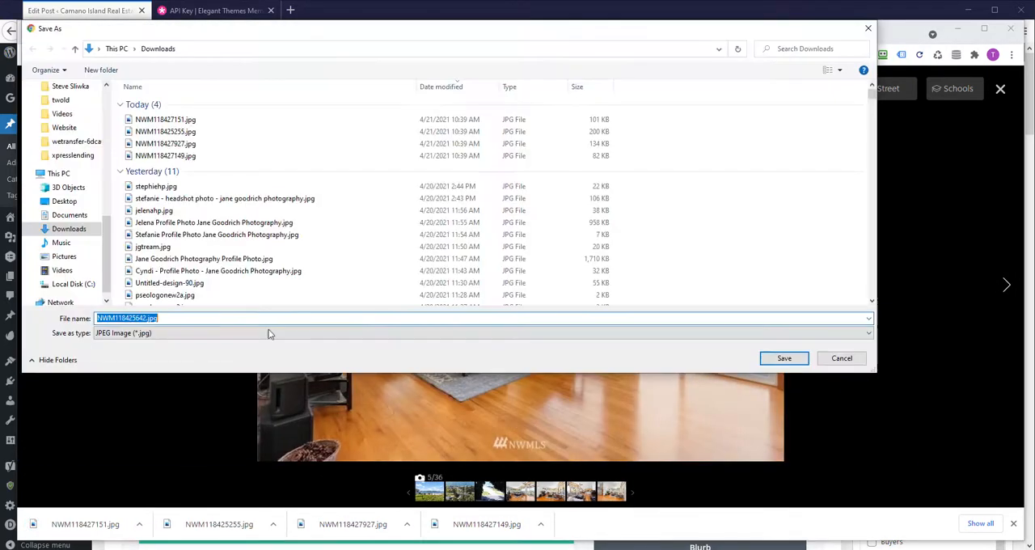
click(797, 354)
click(1005, 285)
right_click(555, 308)
click(593, 327)
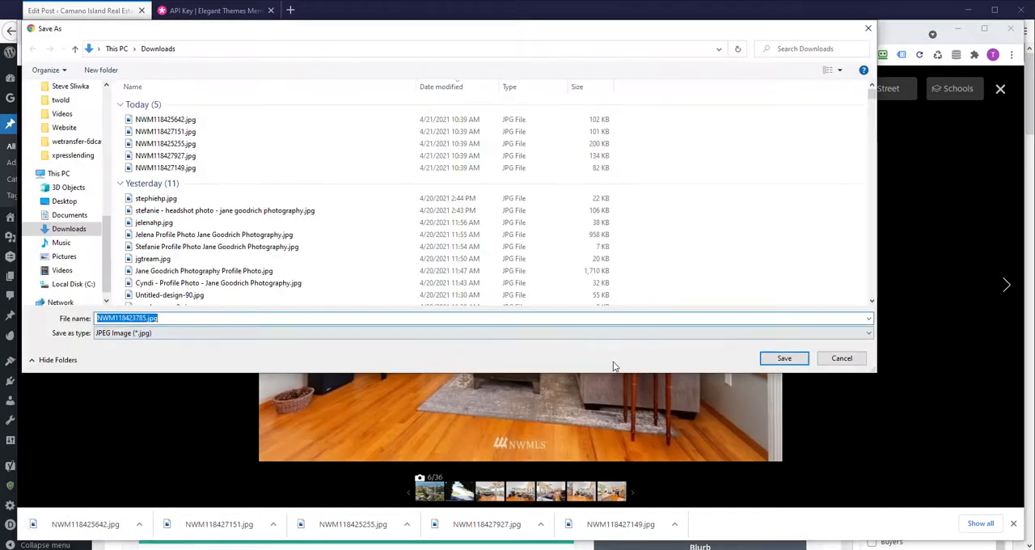
click(782, 358)
- Skip ahead in the gallery to photo 27, the water view with the flag, and save it to Downloads
click(1005, 283)
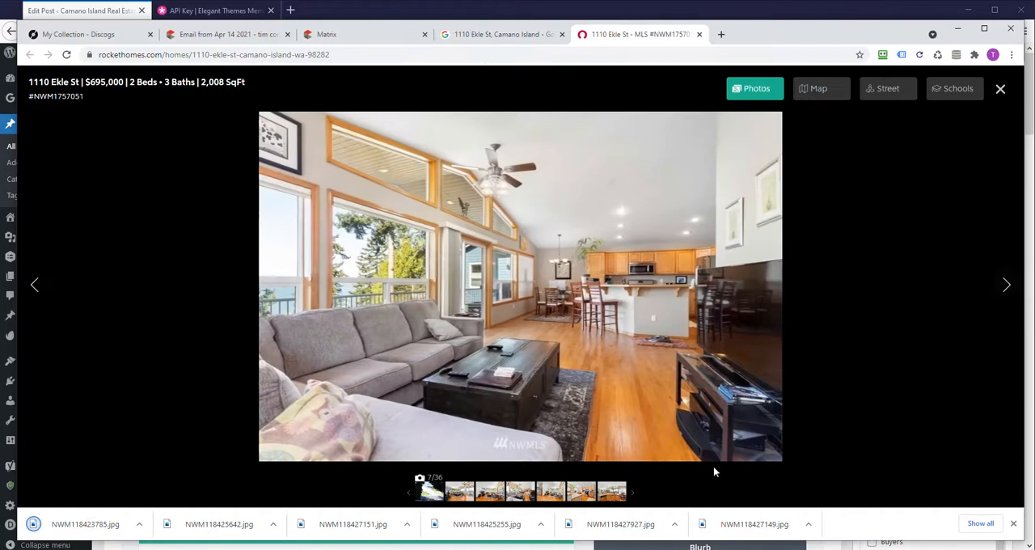
click(744, 467)
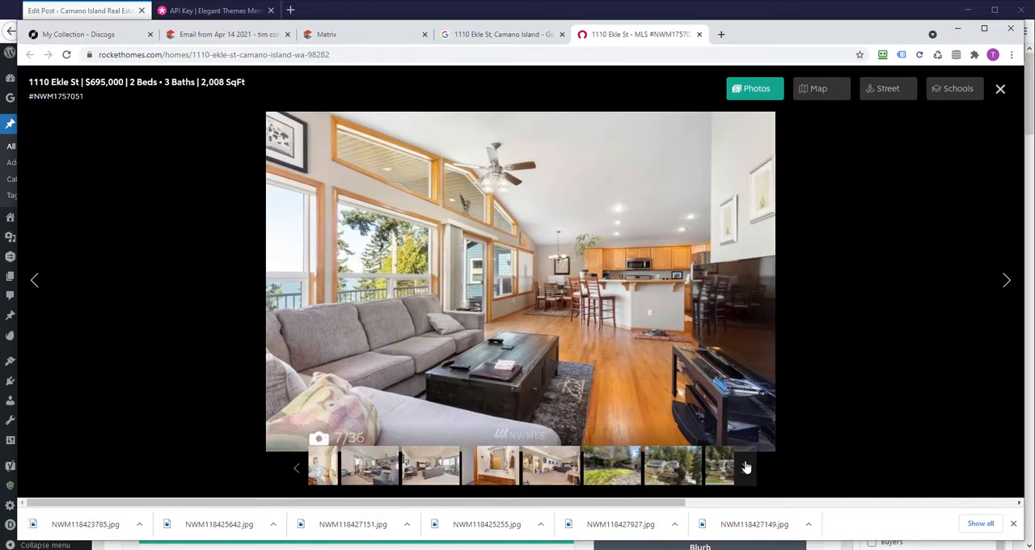
click(745, 468)
click(744, 468)
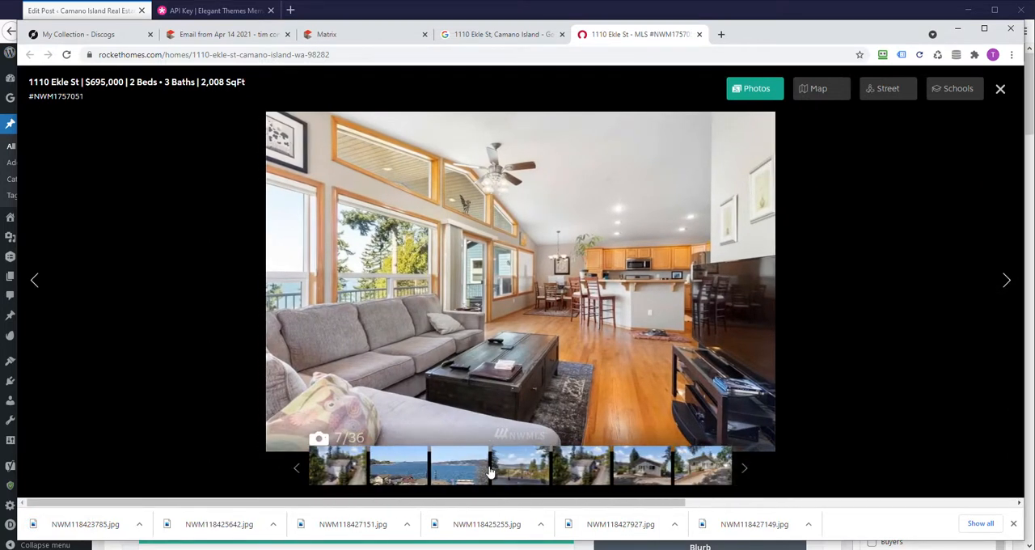
click(461, 473)
right_click(554, 271)
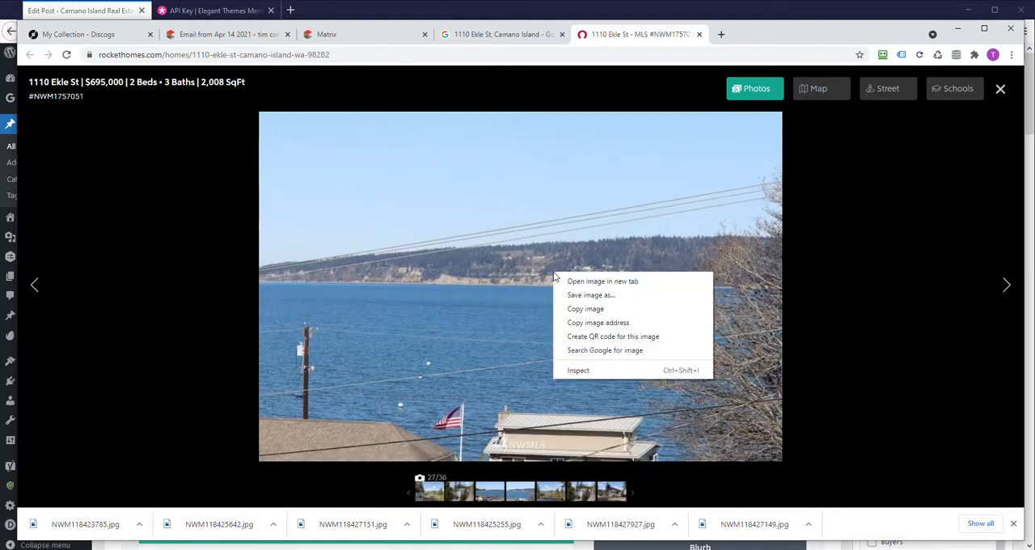
click(626, 297)
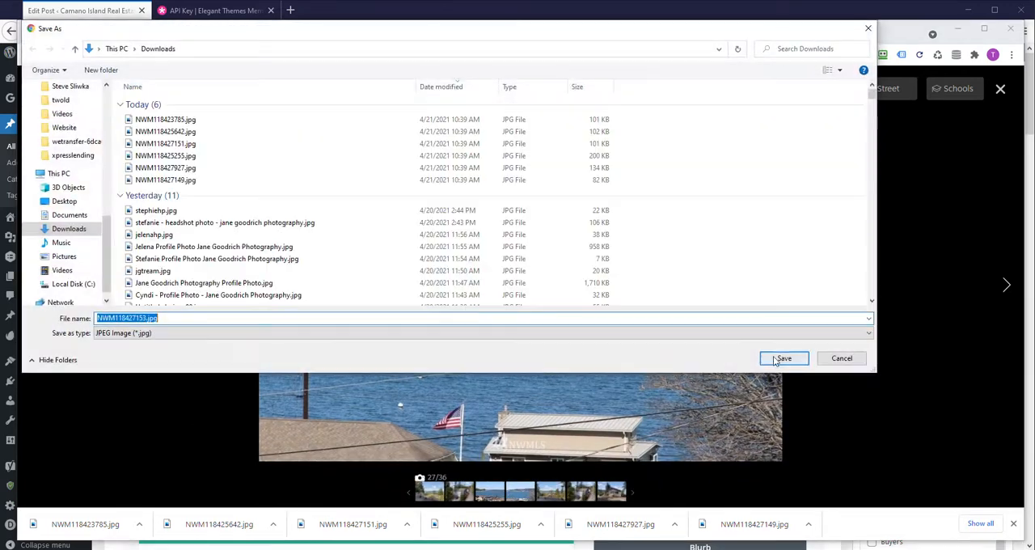
click(782, 358)
- Save gallery photo 29, the elevated view of the house with the parked car, to Downloads
click(1005, 286)
click(1005, 286)
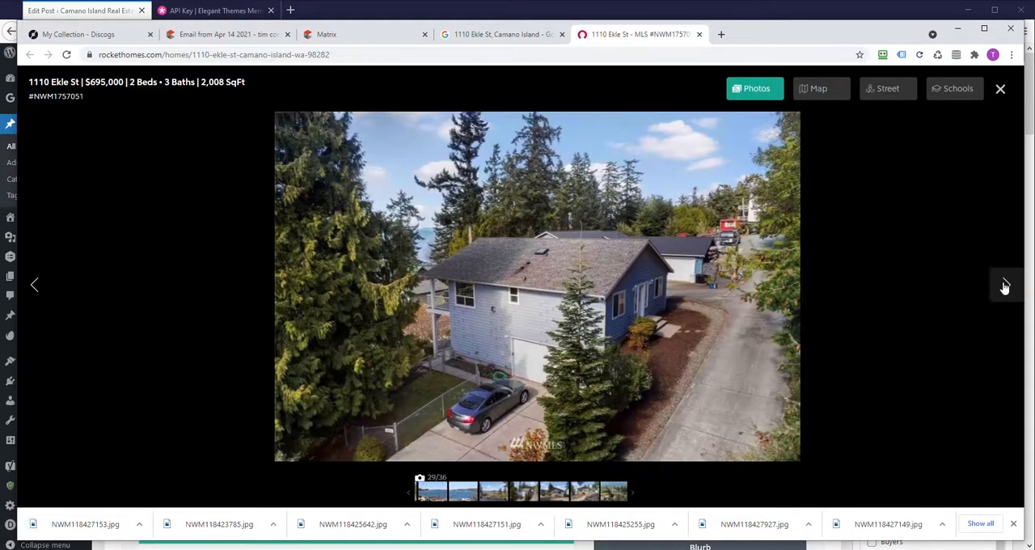
click(1004, 287)
click(49, 284)
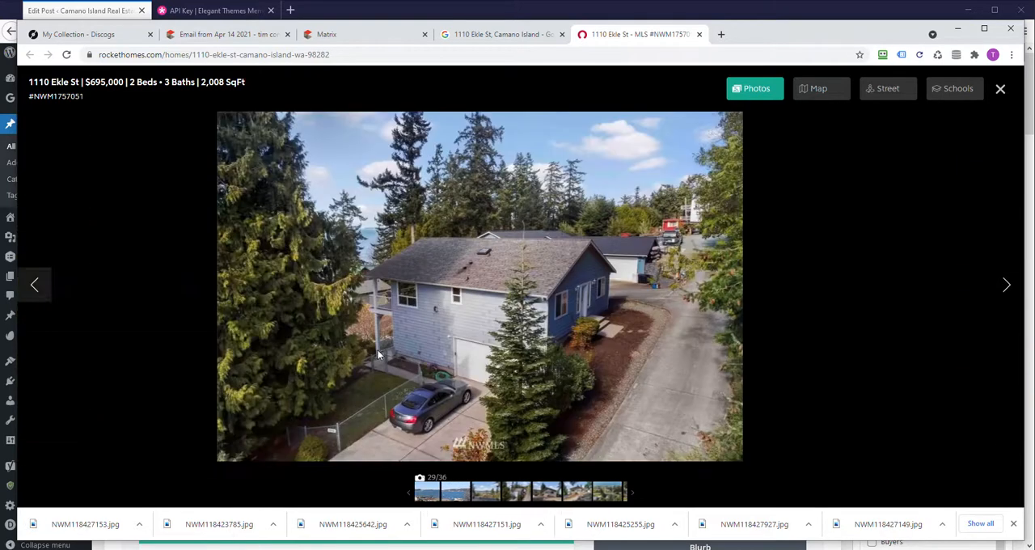
right_click(457, 314)
click(495, 331)
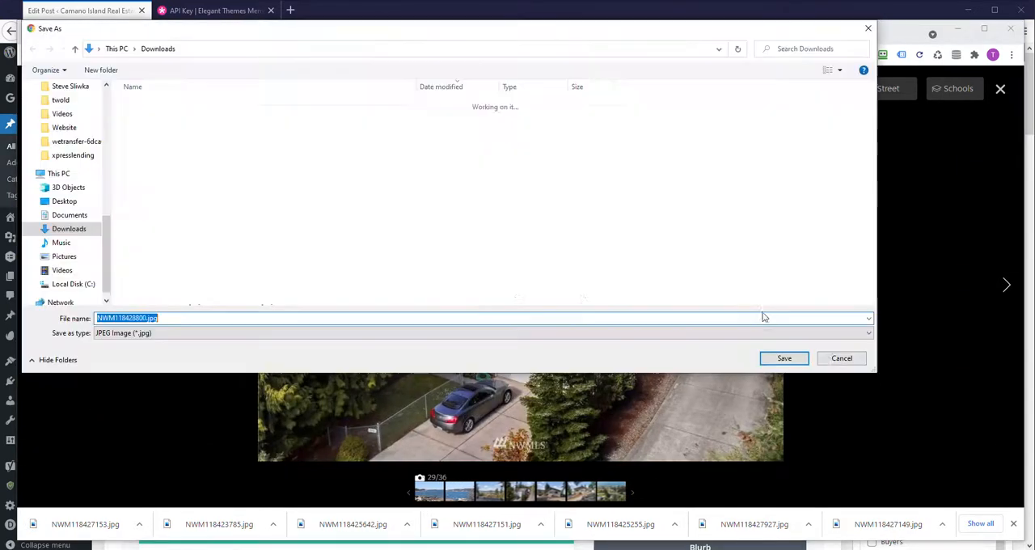
click(784, 359)
- Go on to gallery photo 35, the pink sunset over the bay, and save it to Downloads
click(1007, 285)
click(1018, 286)
click(1018, 287)
click(1018, 286)
click(1018, 287)
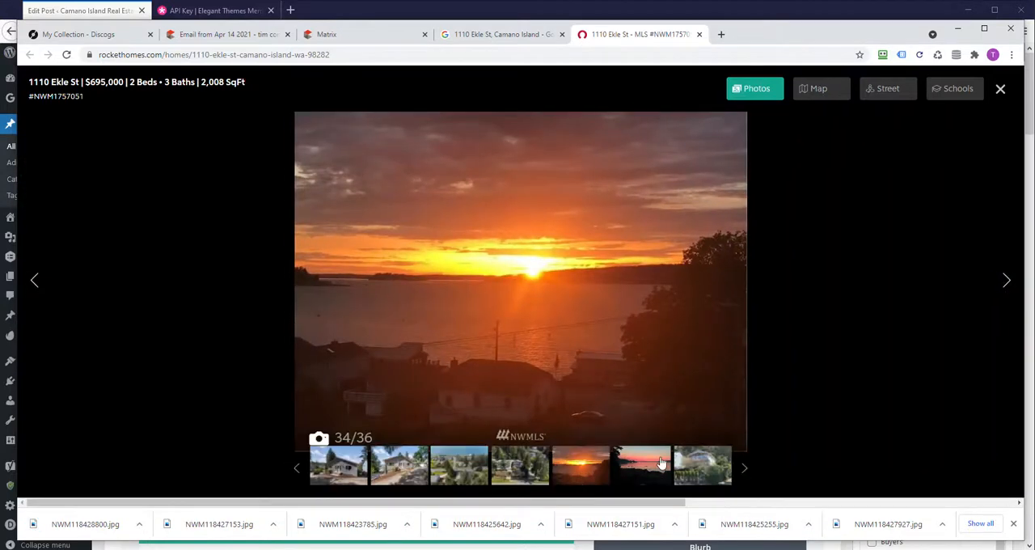
click(660, 464)
right_click(489, 285)
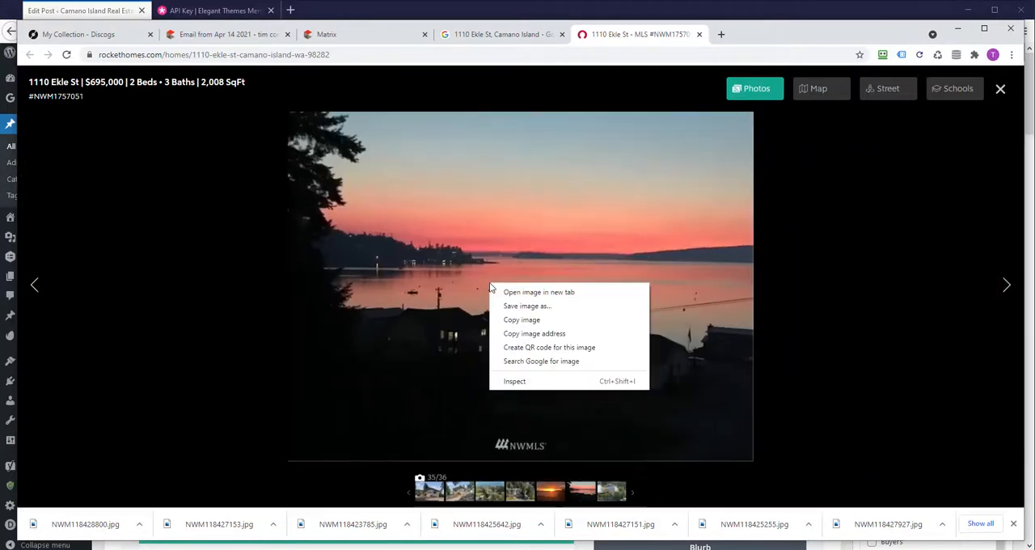
click(534, 305)
click(781, 358)
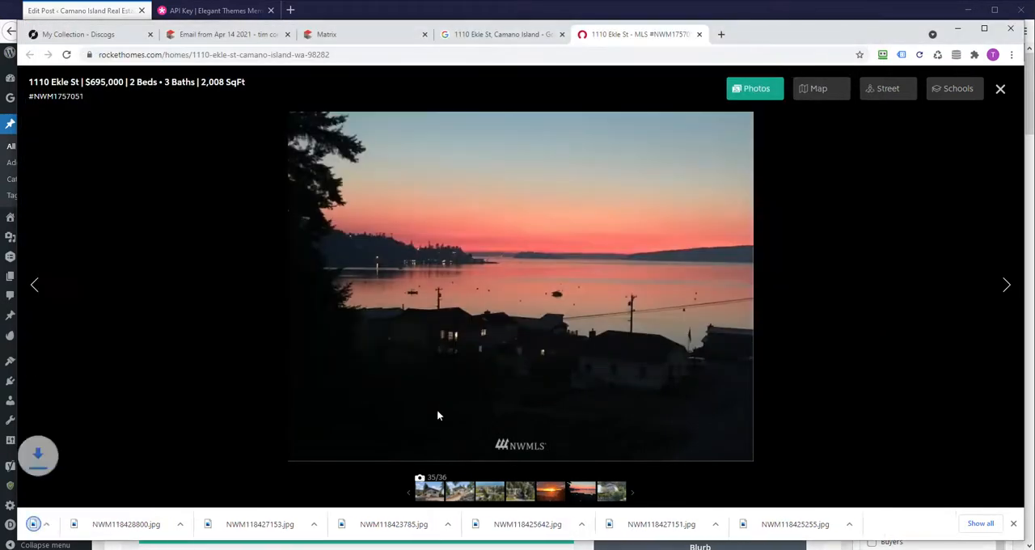
- Check the last gallery photo, close the gallery and return to the WordPress post in Firefox
click(1008, 287)
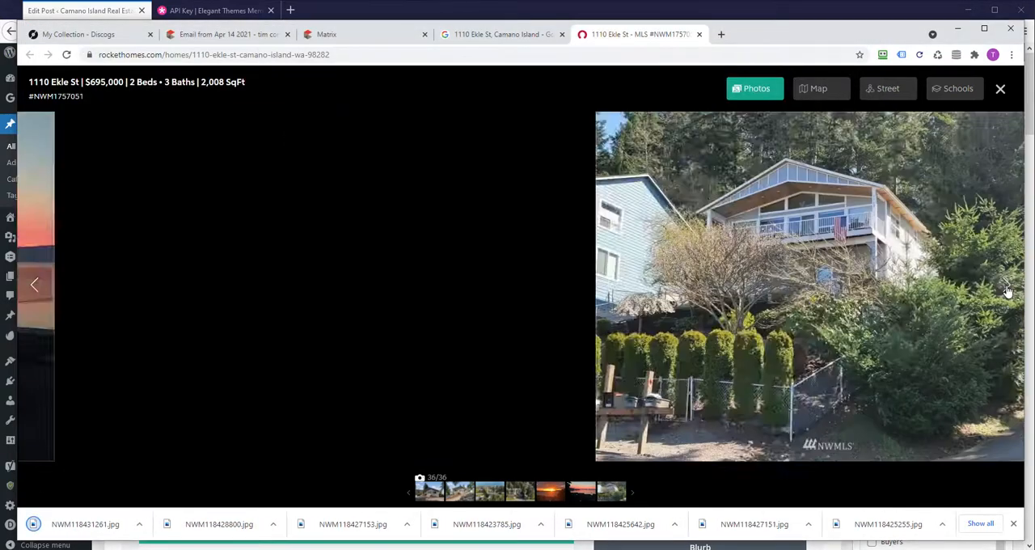
click(1006, 288)
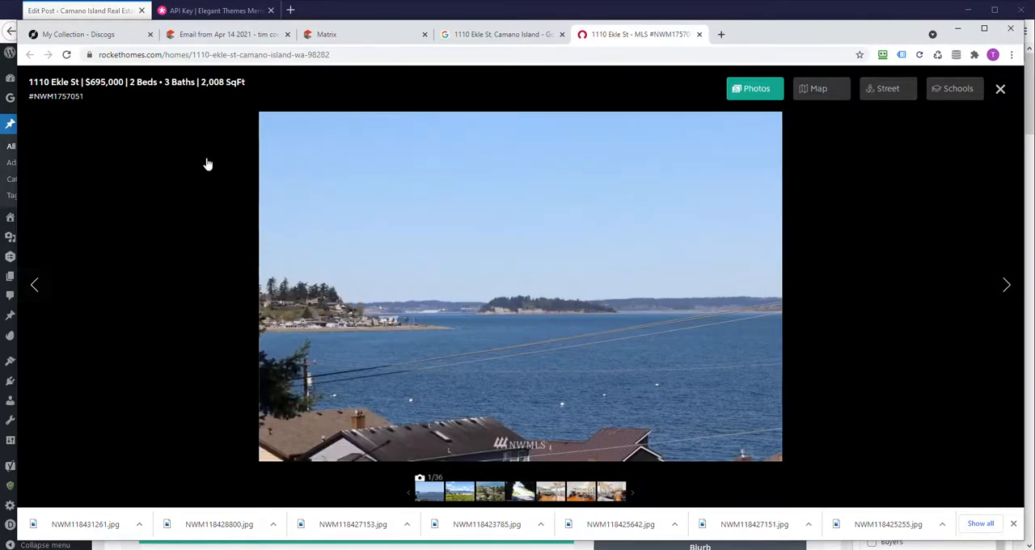
click(1001, 91)
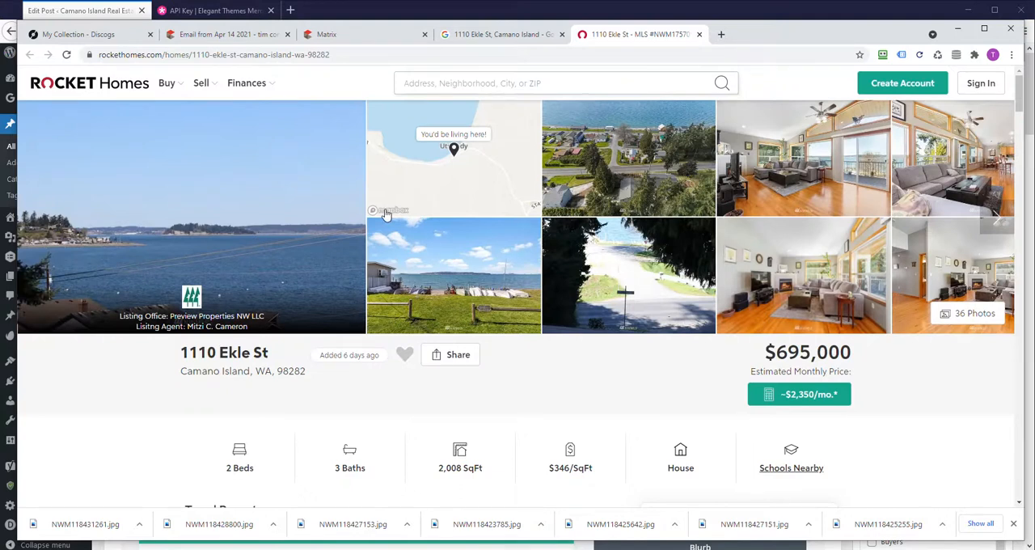
drag(821, 30, 0, 32)
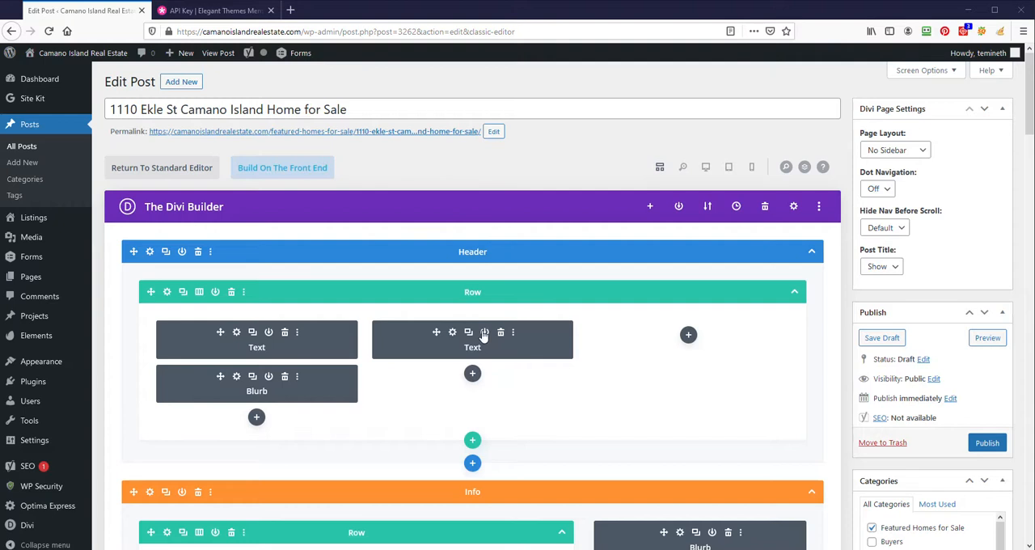
- Look over the loaded Divi layout, save the home listing post and publish it
scroll(481, 335, down, 7)
scroll(490, 335, up, 6)
scroll(493, 316, up, 3)
click(881, 339)
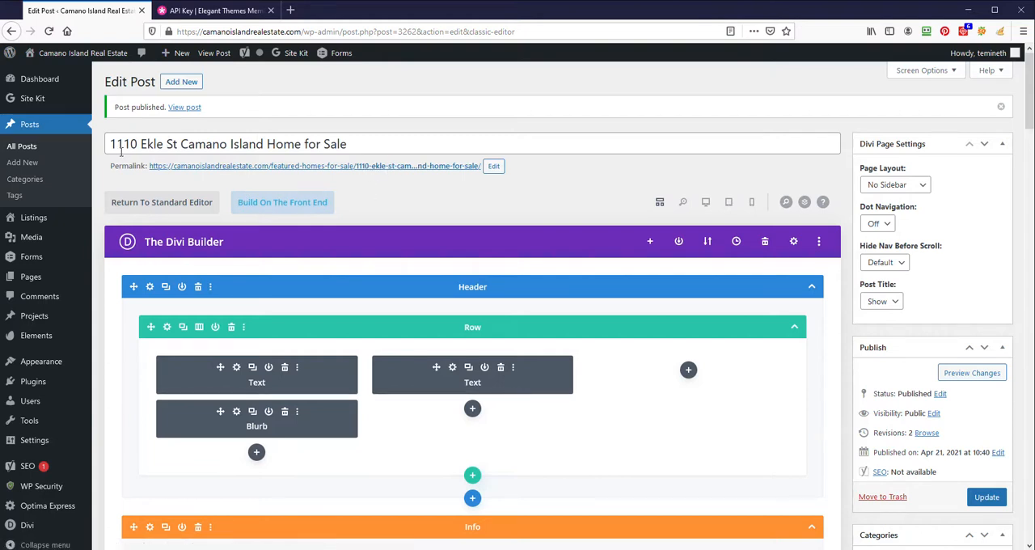
drag(116, 144, 283, 144)
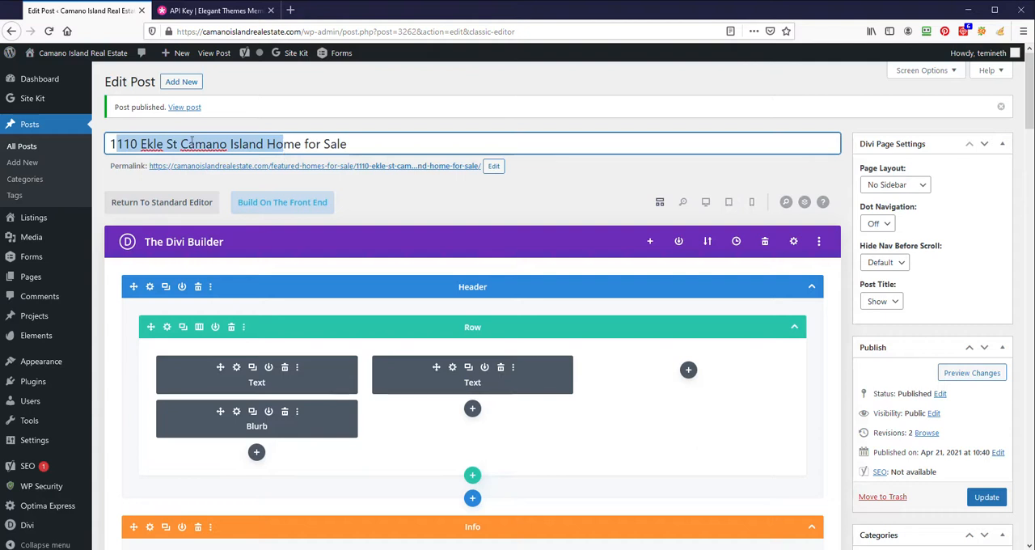
click(365, 146)
drag(323, 145, 93, 146)
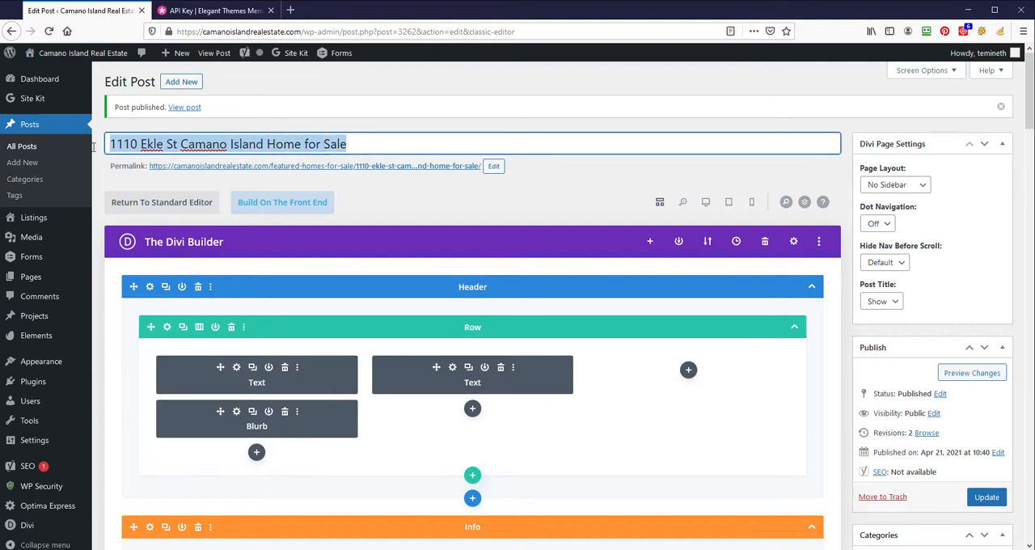
click(458, 206)
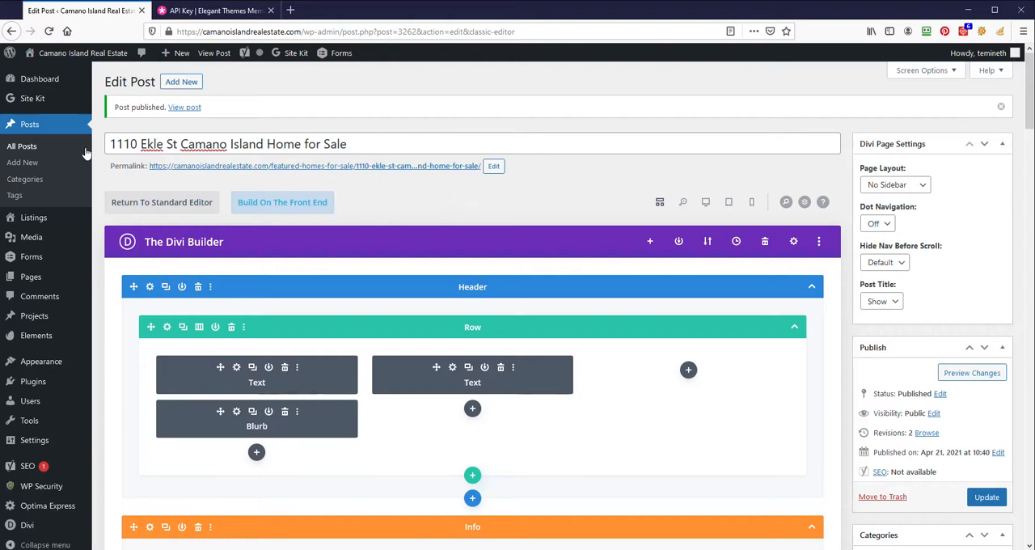
- Start another new WordPress post in a separate tab and title it "address home for sale"
right_click(192, 84)
click(218, 91)
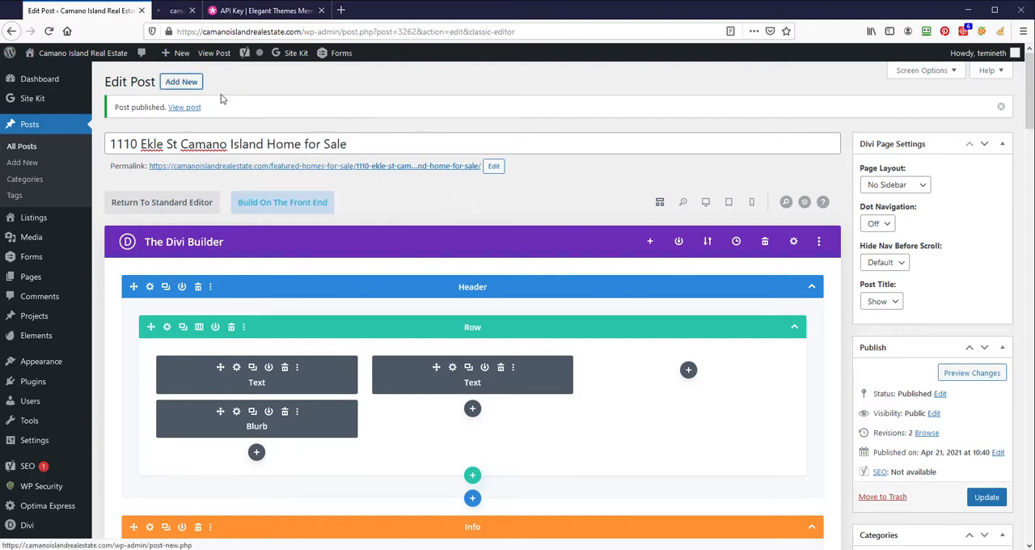
click(207, 14)
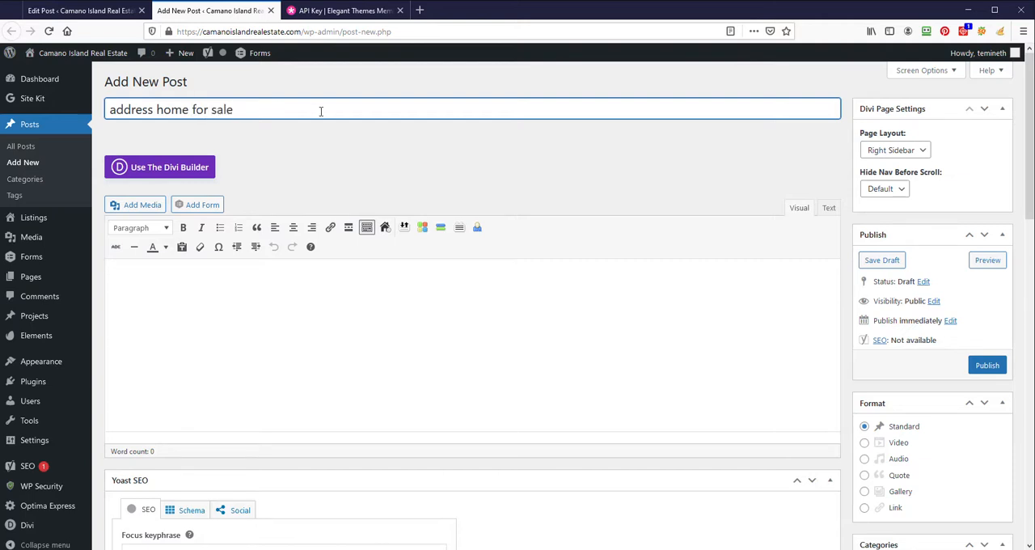
- Set the new post's page layout to No Sidebar and assign it the Featured Homes for Sale category
click(922, 152)
click(890, 197)
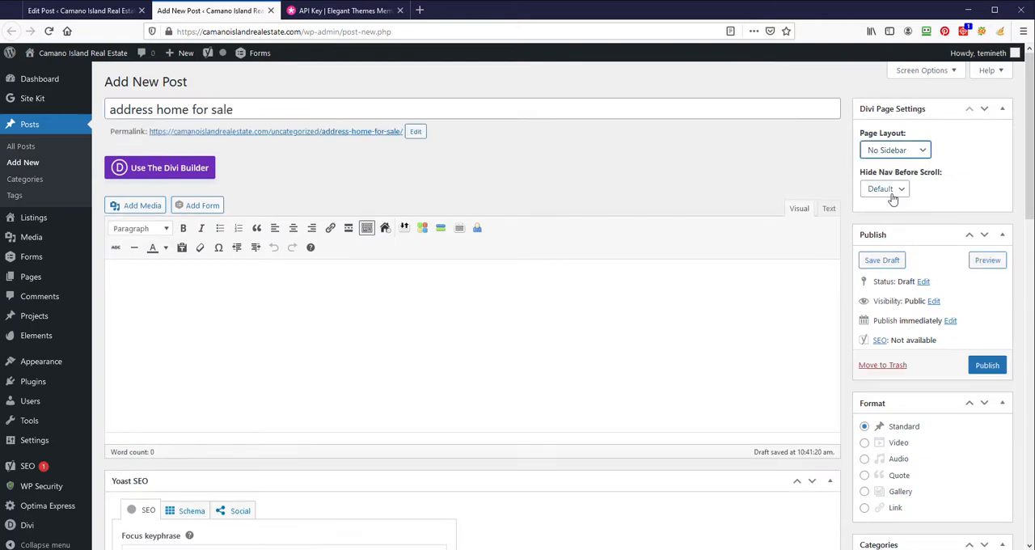
scroll(710, 346, down, 5)
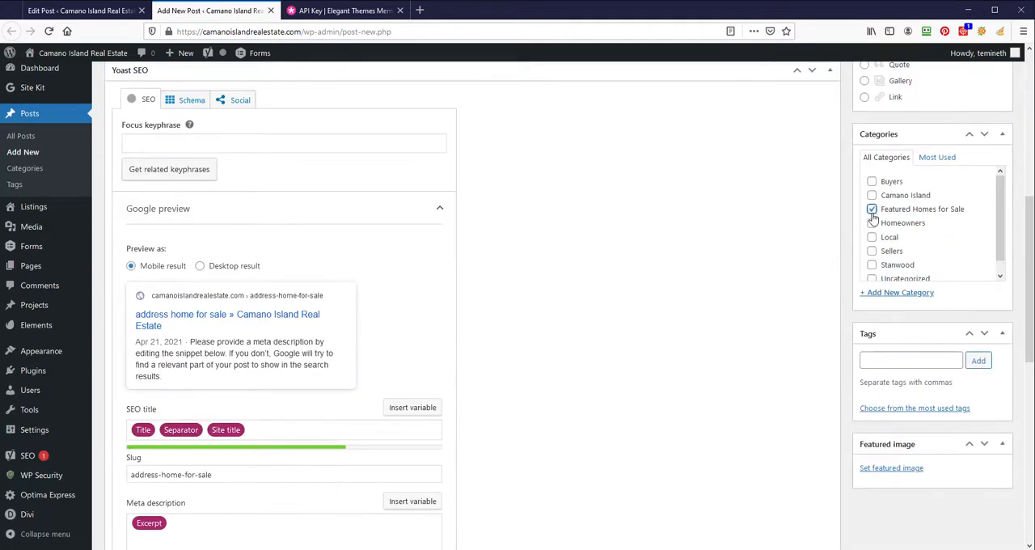
scroll(613, 280, up, 5)
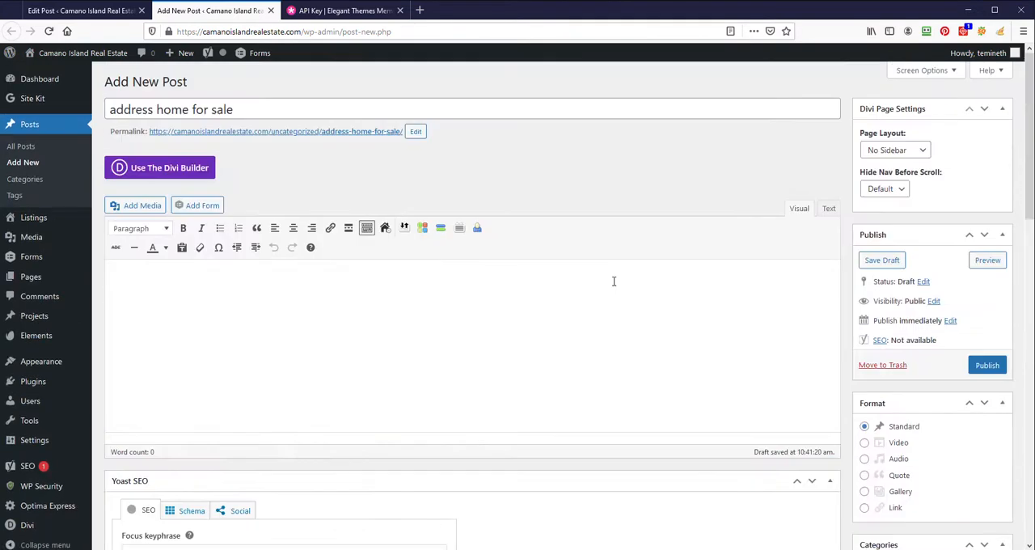
- Enable the Divi Builder on the sample post, find premade "listing" layouts and view the Realtor Listing Page details
click(144, 170)
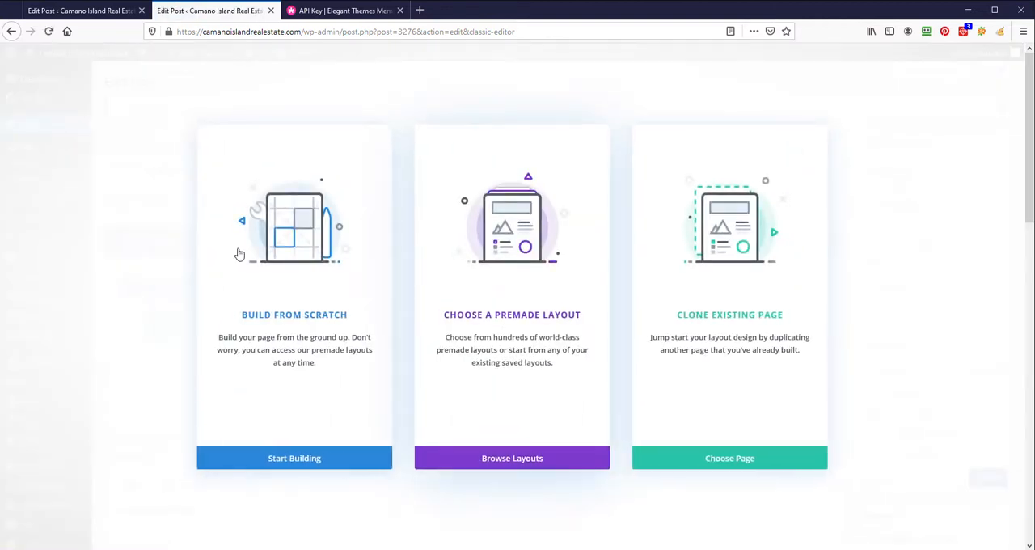
click(573, 465)
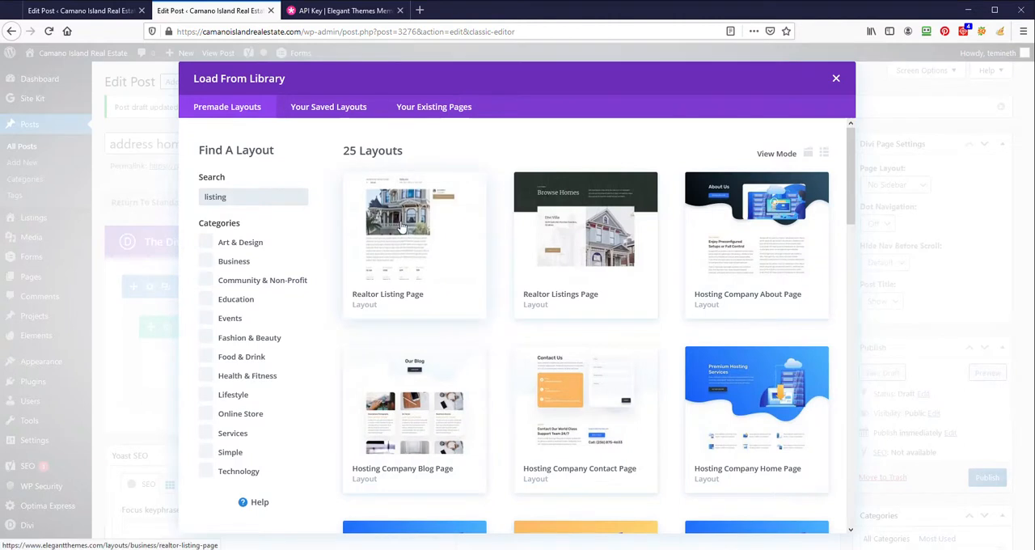
click(397, 209)
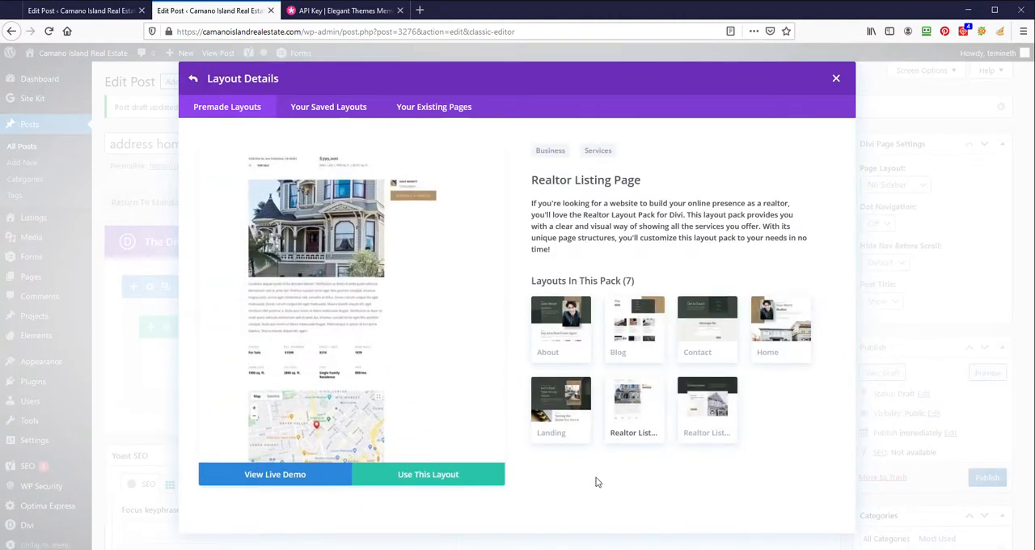
click(193, 78)
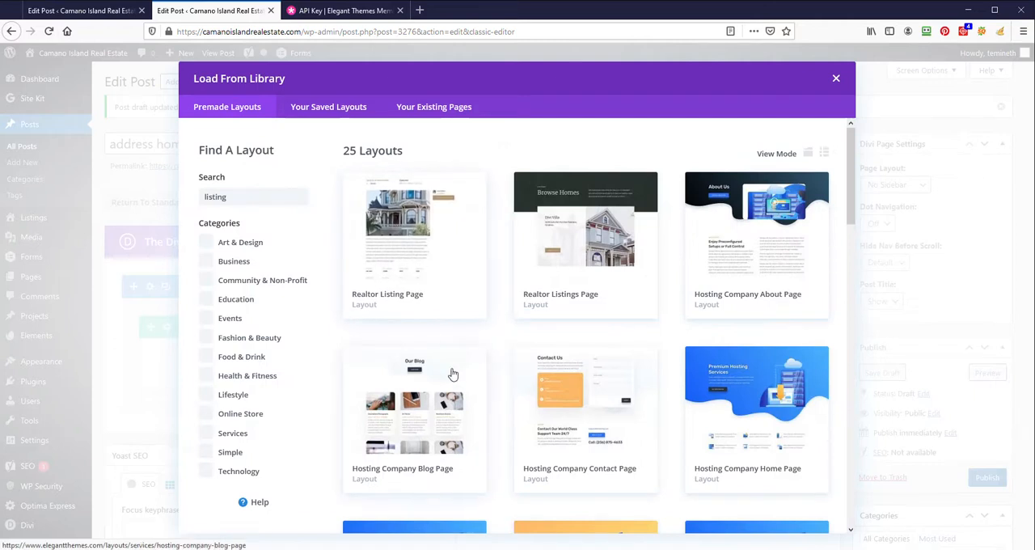
- Browse the premade listing layouts, close the layout library and close the sample post's tab
scroll(450, 357, down, 10)
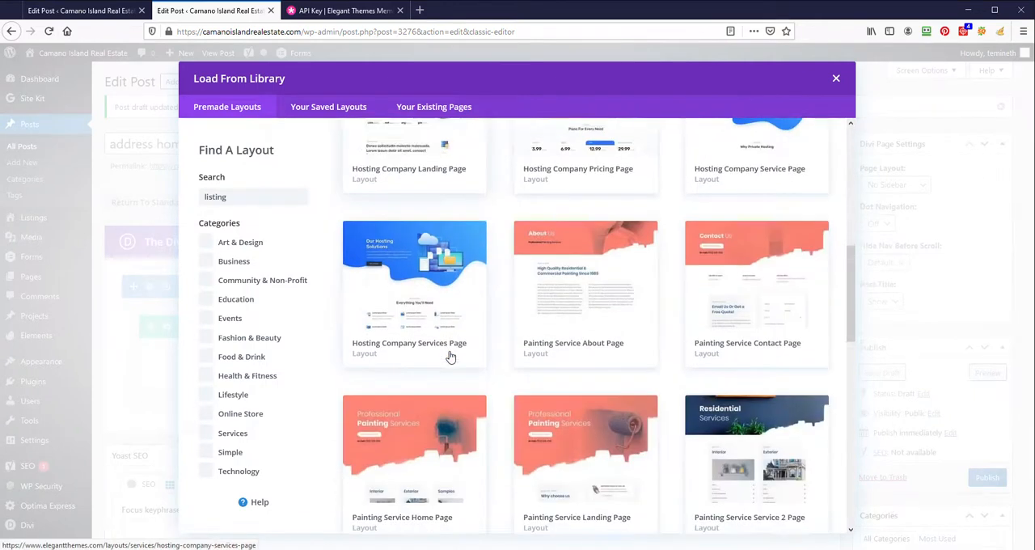
scroll(451, 357, down, 5)
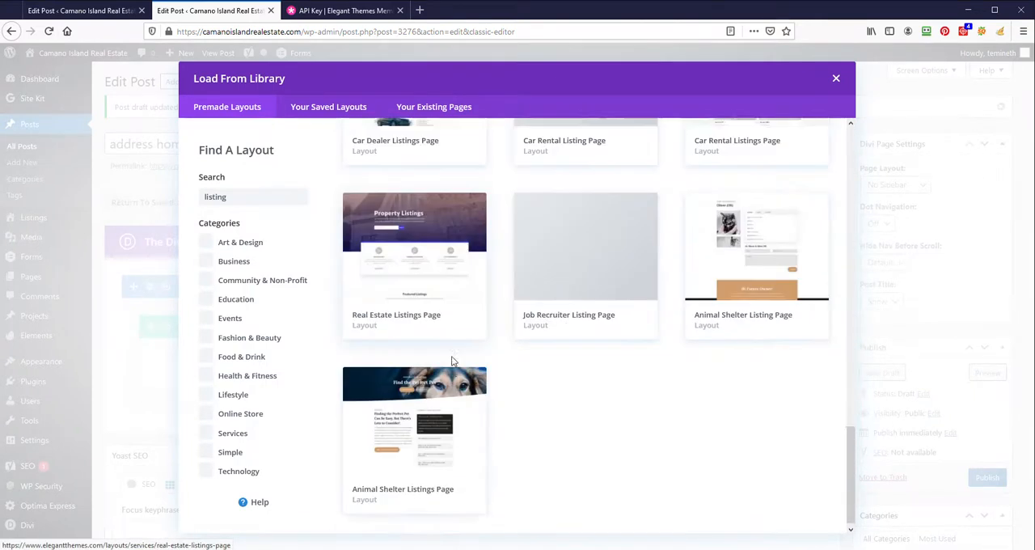
scroll(420, 283, up, 15)
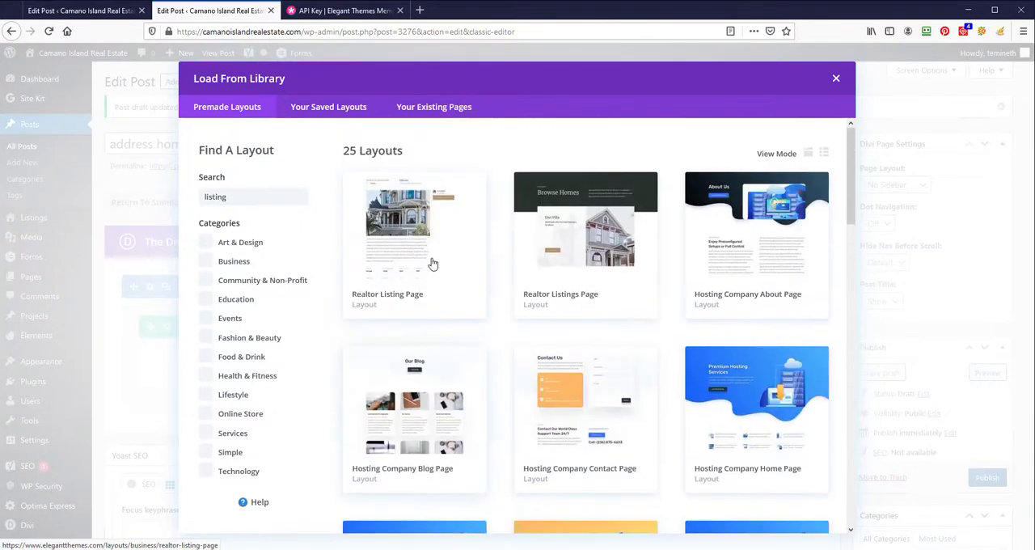
click(839, 78)
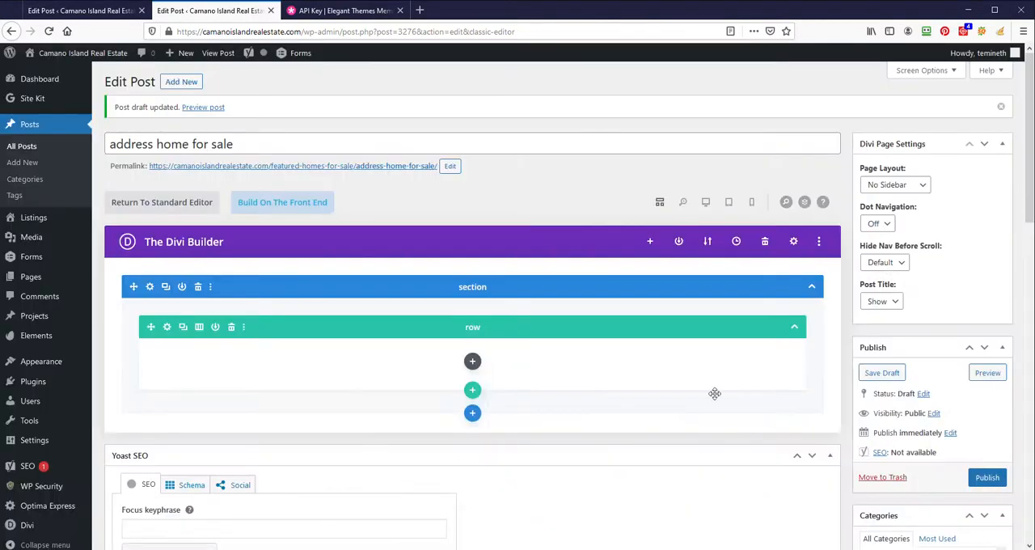
click(270, 11)
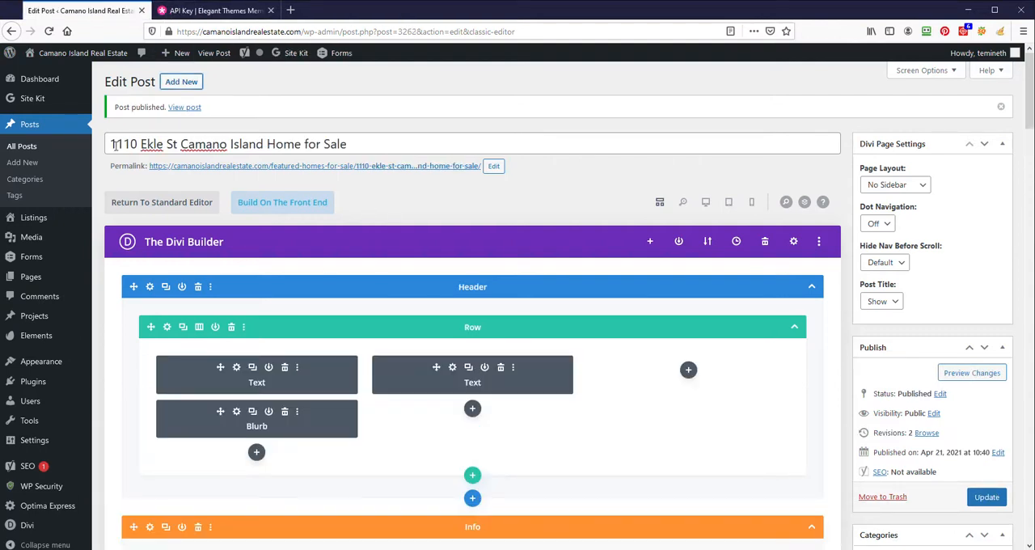
- Copy the home listing post's title into the Yoast SEO focus keyphrase and update the post
scroll(893, 417, down, 4)
scroll(917, 267, up, 4)
scroll(622, 356, down, 20)
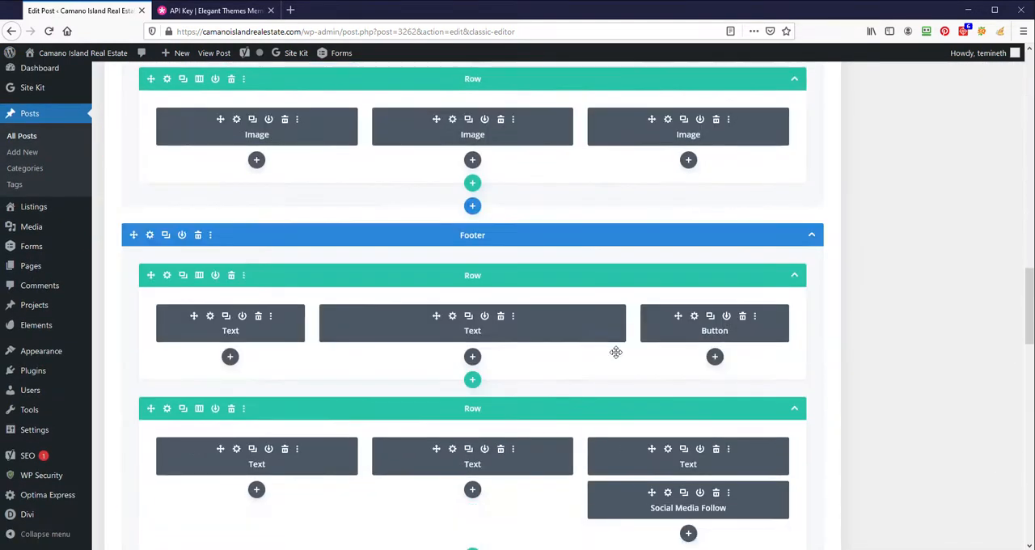
scroll(615, 351, up, 6)
scroll(548, 264, up, 15)
drag(381, 143, 85, 131)
key(ctrl+c)
scroll(315, 373, down, 20)
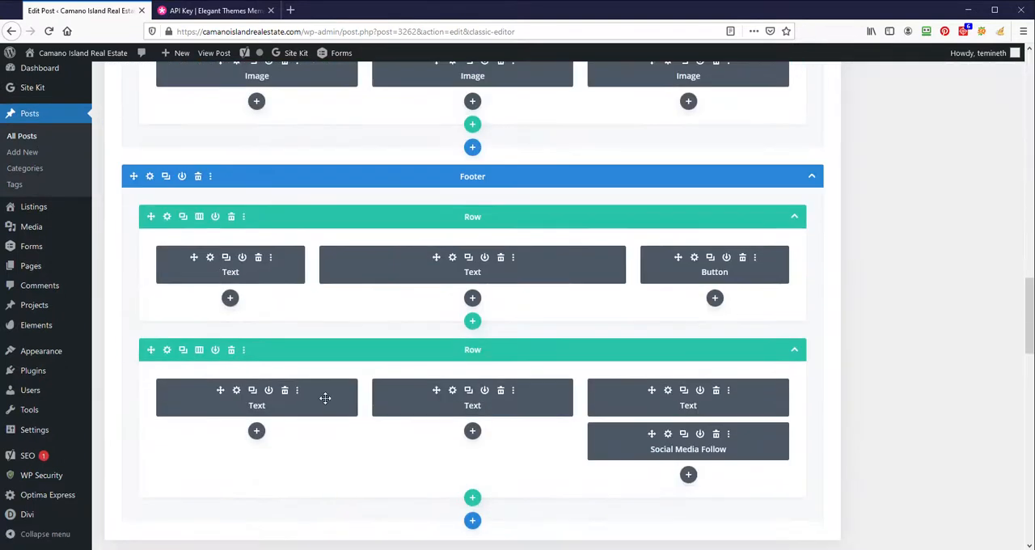
scroll(328, 297, up, 2)
click(157, 284)
key(ctrl+v)
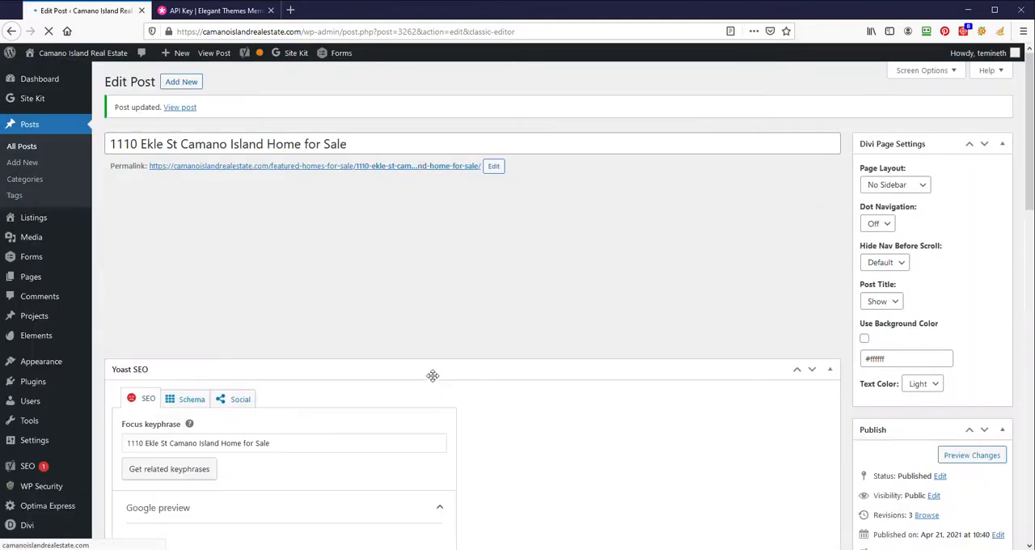
scroll(628, 348, down, 5)
scroll(612, 353, up, 2)
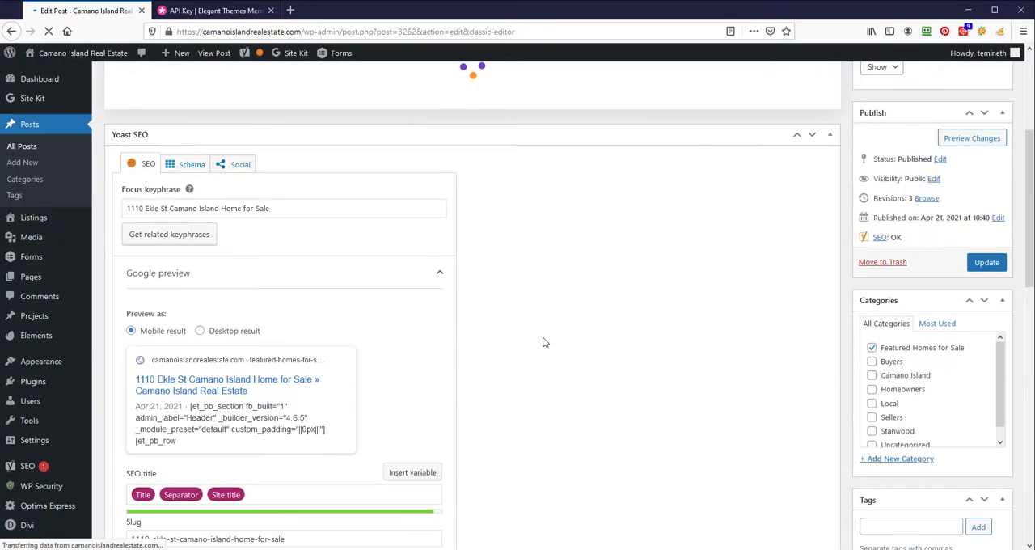
scroll(717, 322, up, 3)
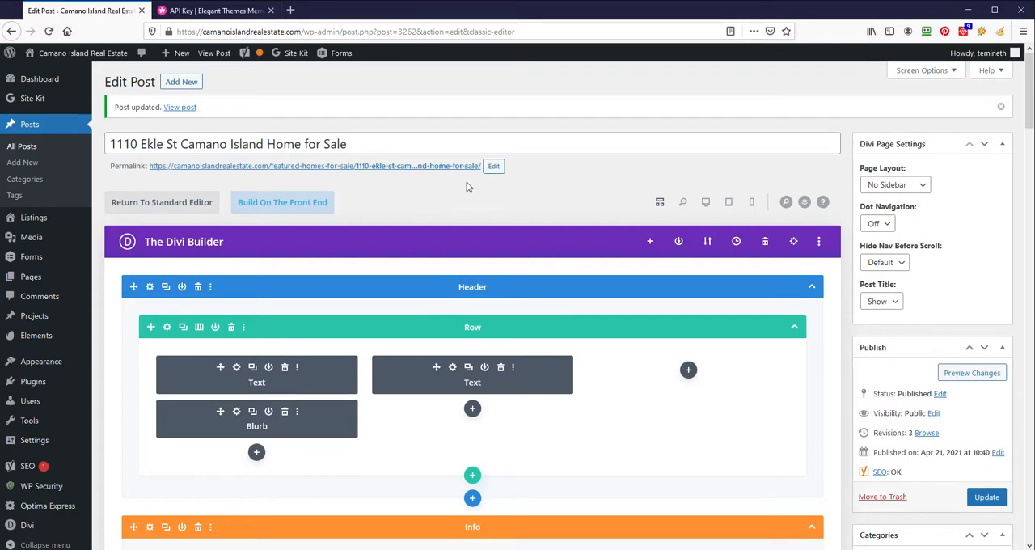
- Replace the placeholder address in the Header section's first text module with the listing's street address, adding a comma after the street, and save it
scroll(941, 353, down, 3)
scroll(938, 350, up, 3)
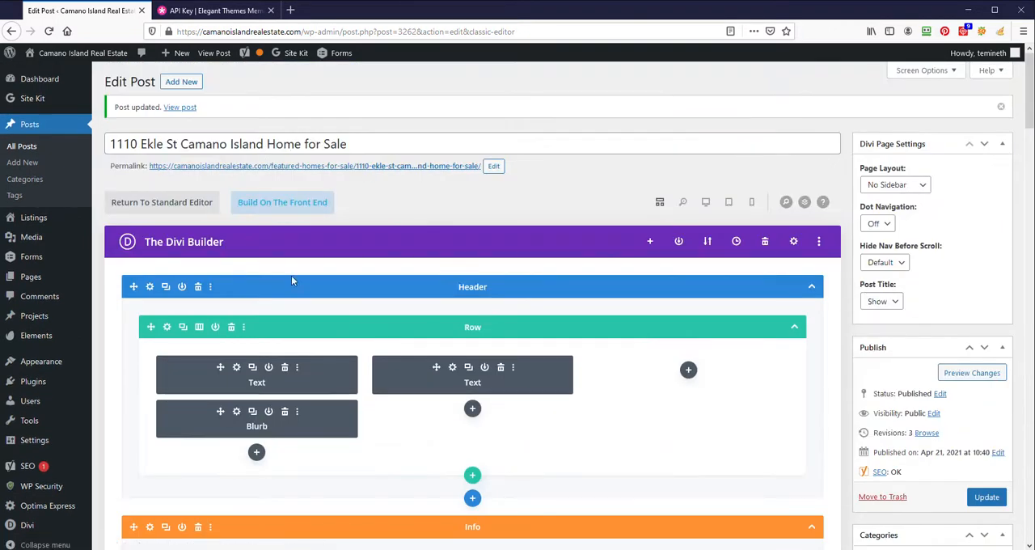
scroll(384, 368, down, 1)
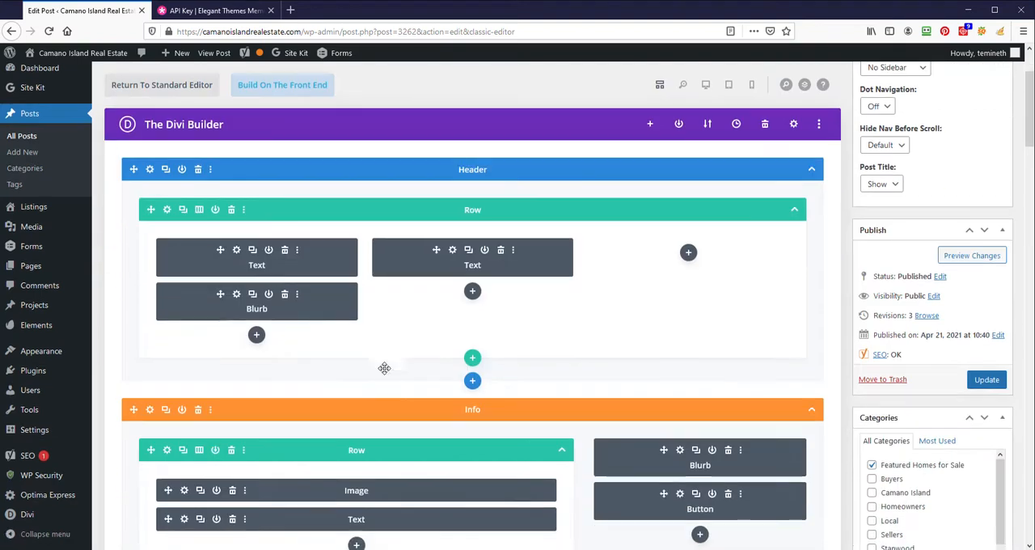
click(237, 251)
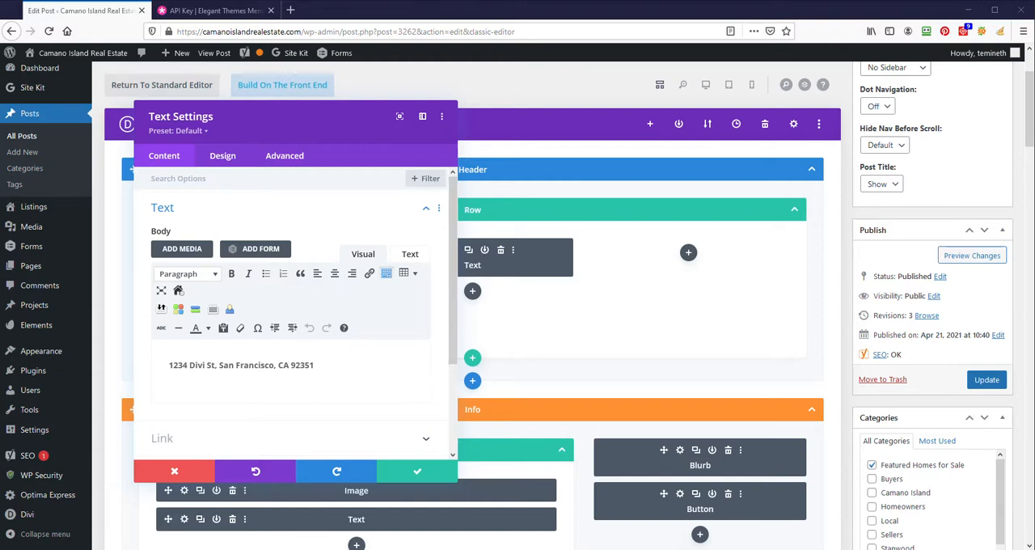
click(410, 254)
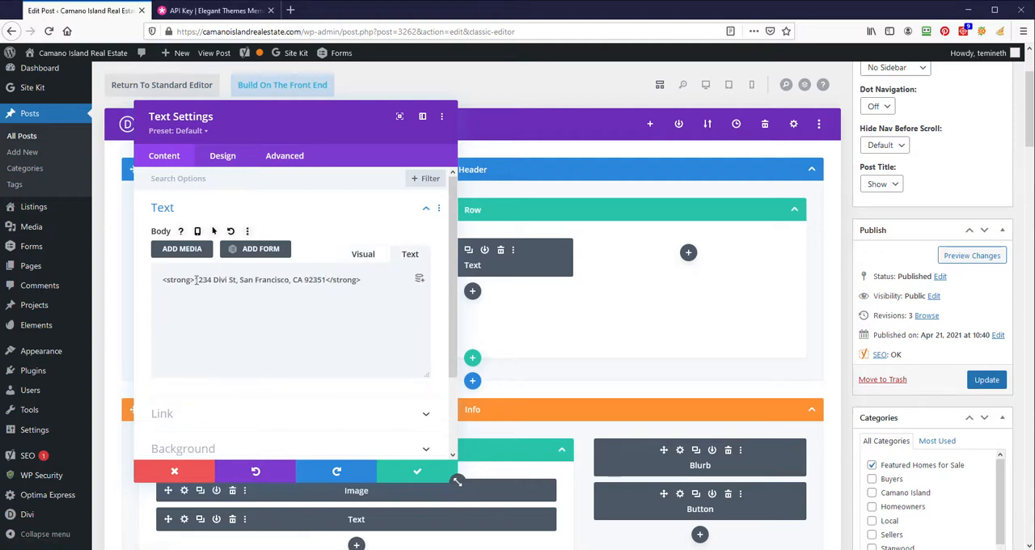
drag(197, 280, 305, 279)
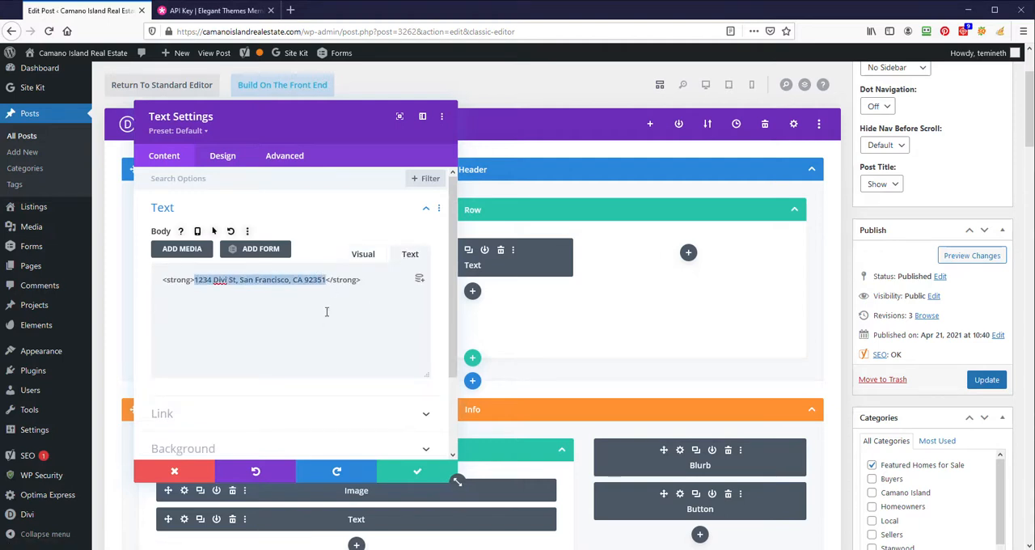
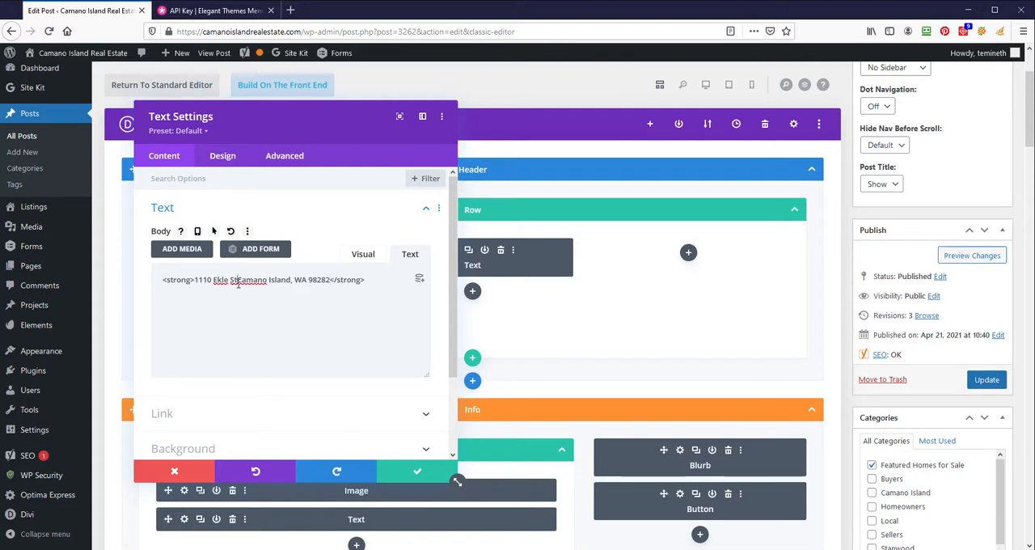
text(,)
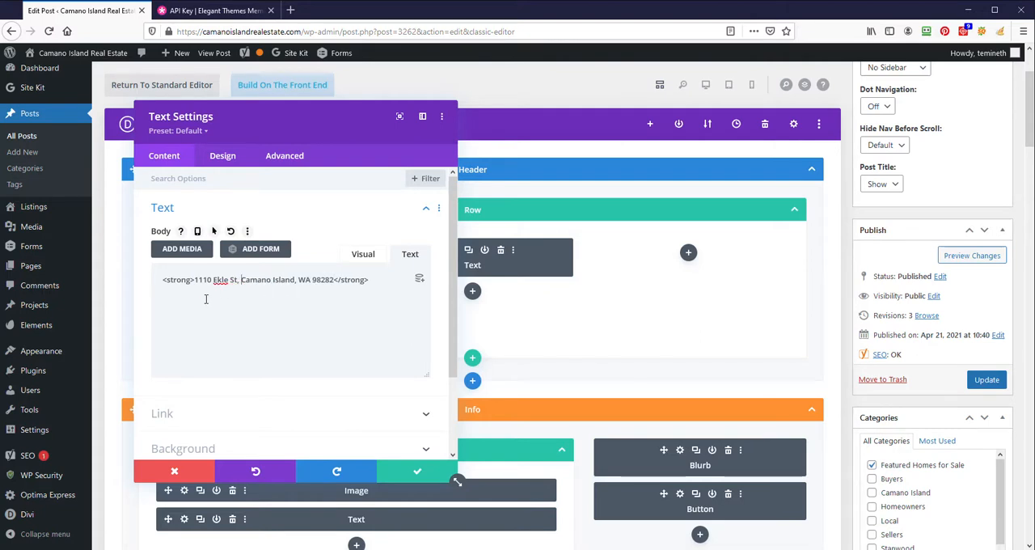
click(416, 472)
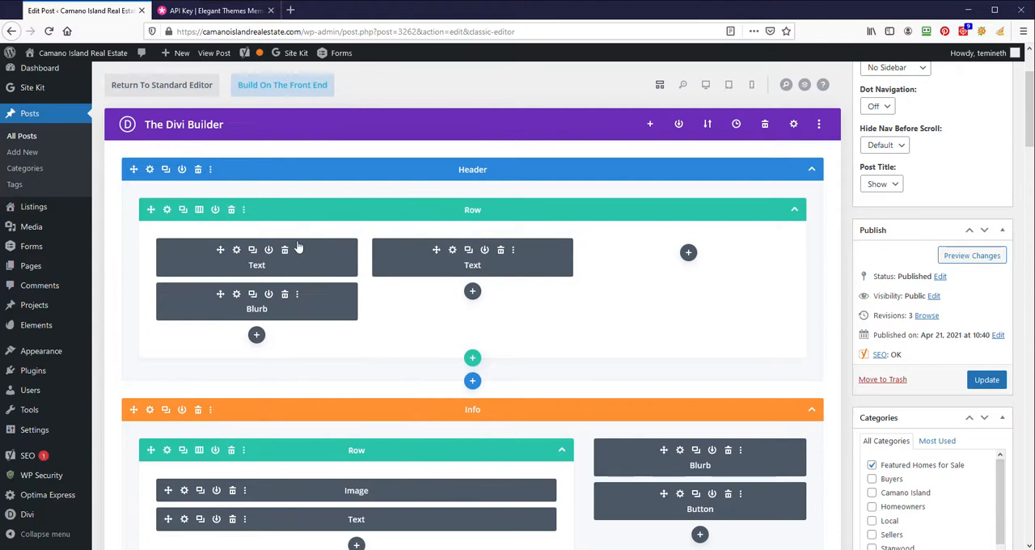
- Check the header's price text module, update the post and open it in the front-end visual builder
click(454, 252)
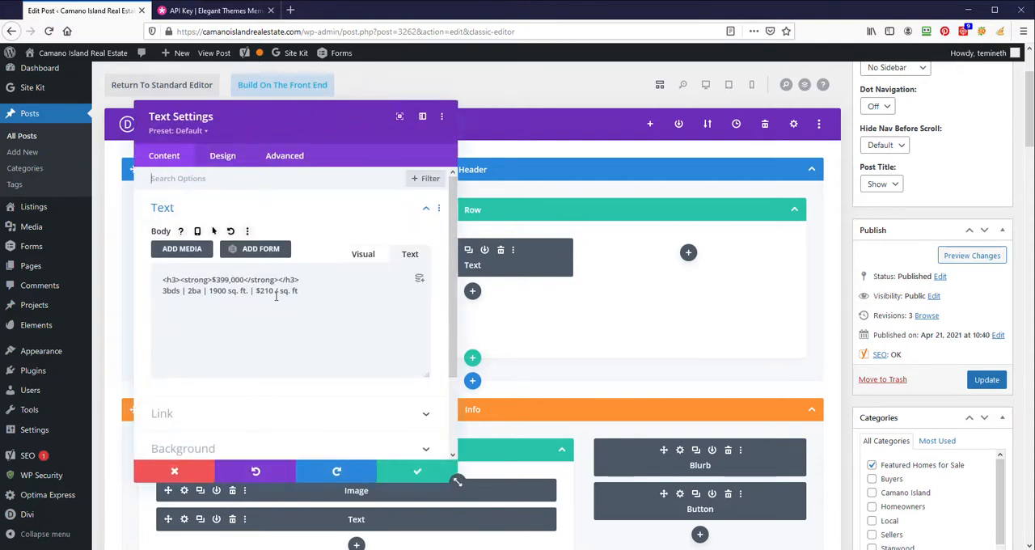
click(415, 472)
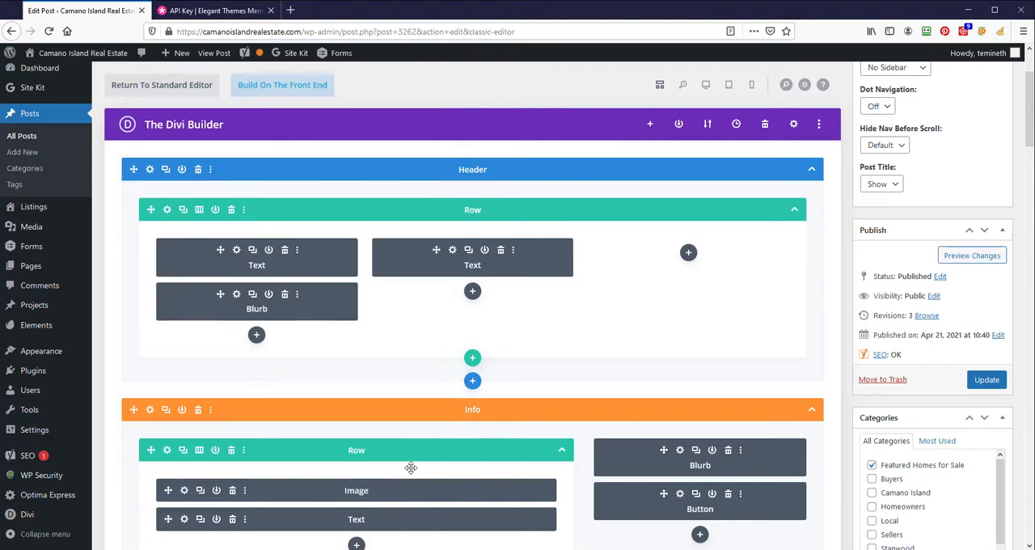
click(990, 385)
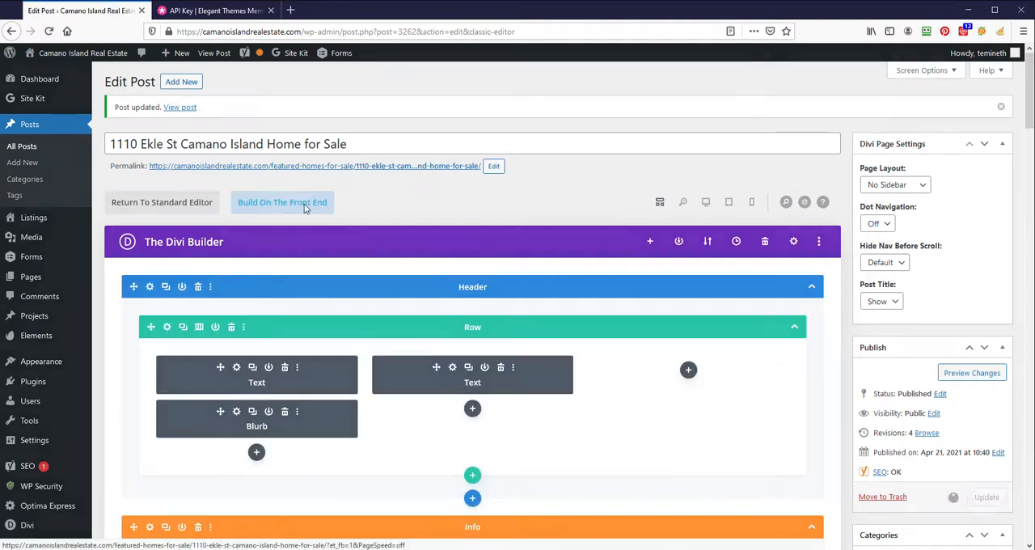
click(275, 203)
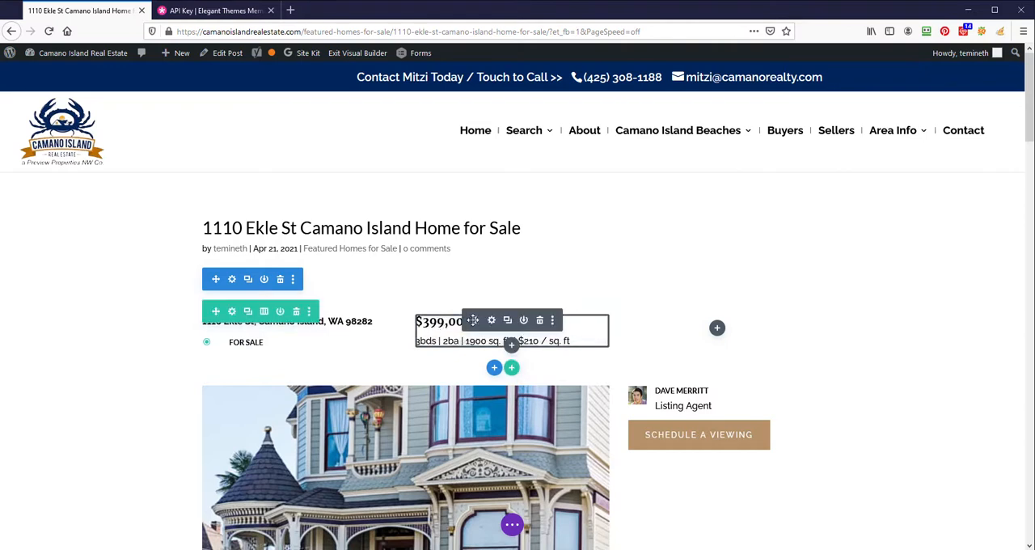
- In the header's price text module, set the price to $695,000 and the bedrooms to 2bds
click(491, 321)
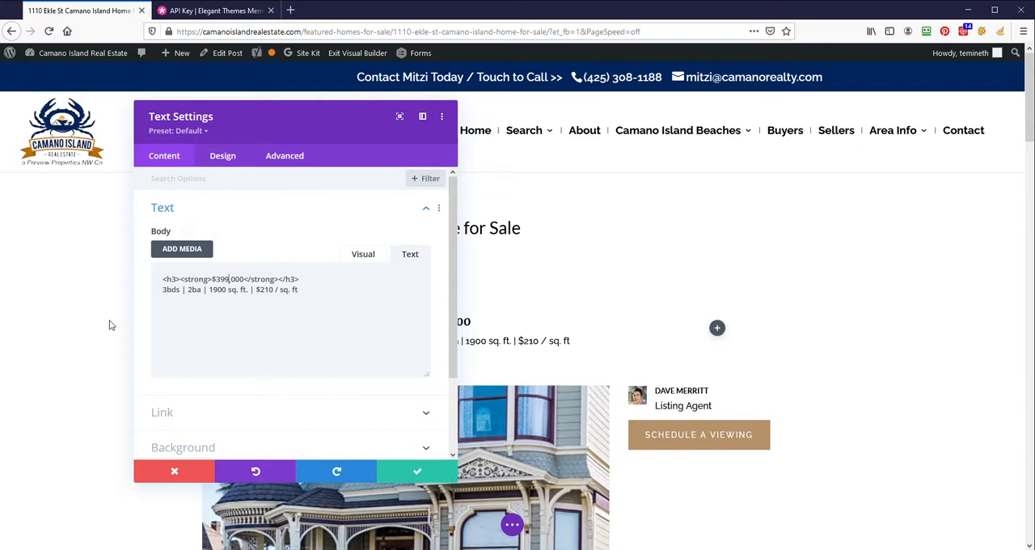
key(BackSpace)
key(BackSpace)
key(BackSpace)
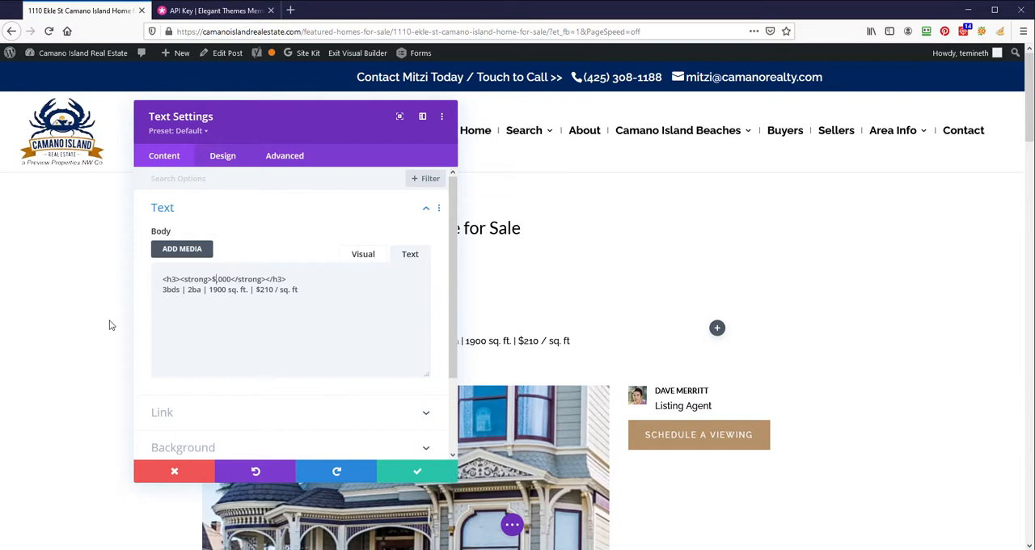
text(6)
key(BackSpace)
text(695)
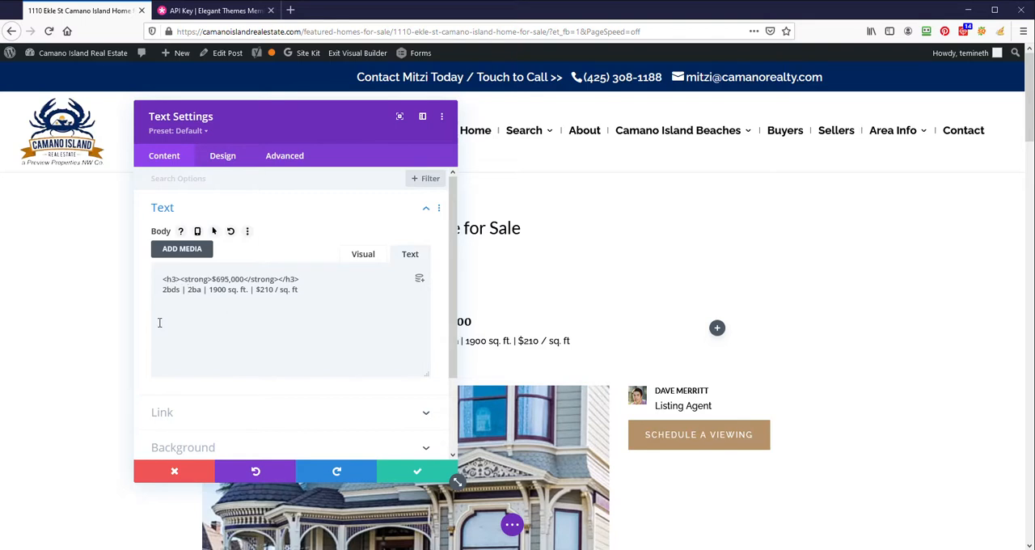
- Set the bathrooms to 2.5ba and the living area to 2,008 sq. ft. in the price text
text(.5)
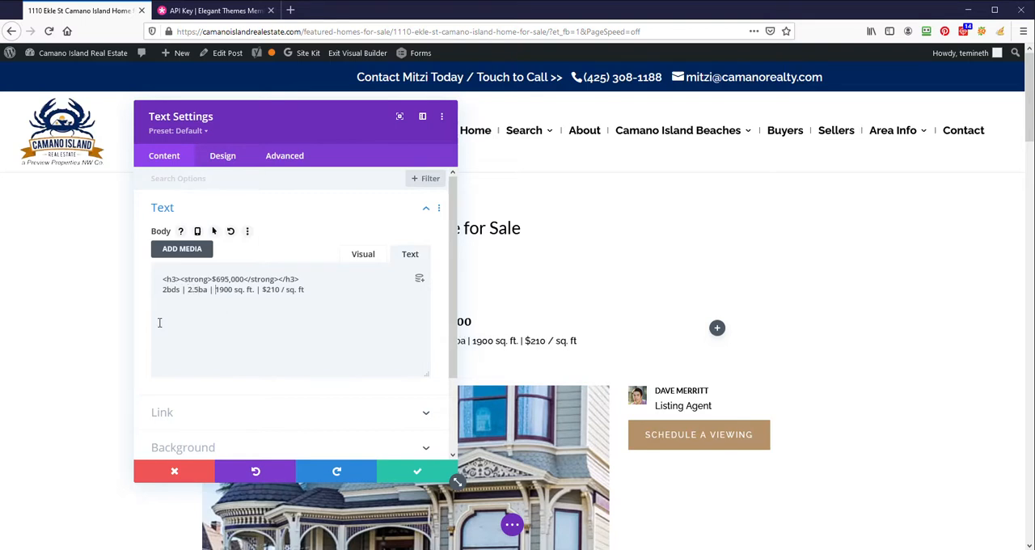
key(Delete)
key(Delete)
text(2,00)
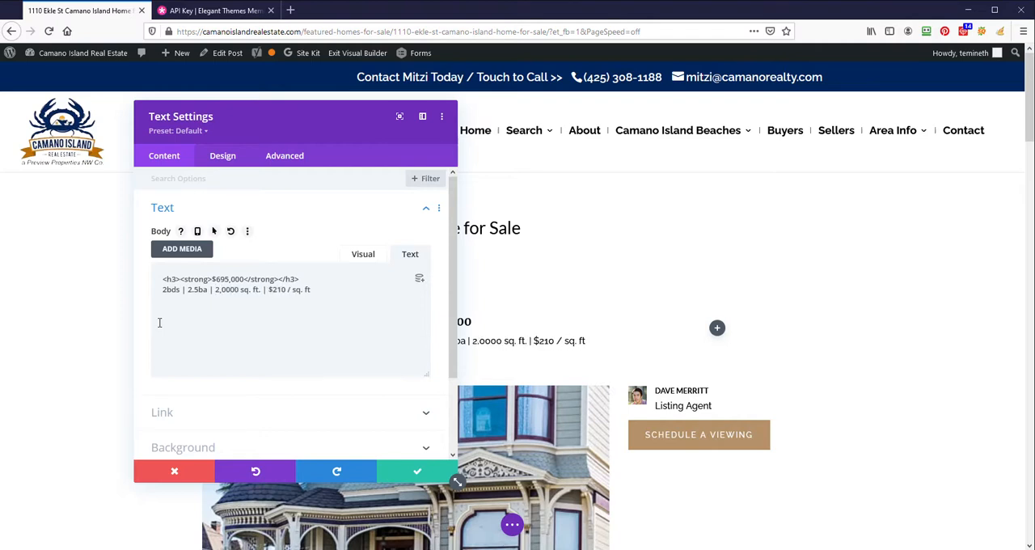
text(8)
key(Delete)
key(Delete)
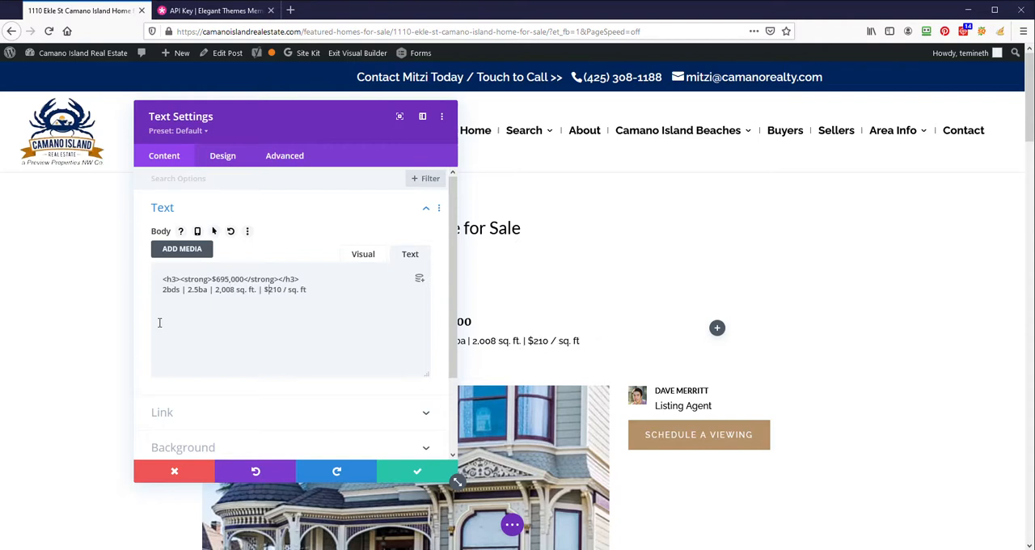
- Replace the price per square foot in the header's details line with "2004 Year Built"
key(Delete)
key(Delete)
key(Delete)
key(Delete)
text(2004)
key(Delete)
key(Delete)
key(Delete)
key(Delete)
key(Delete)
key(Delete)
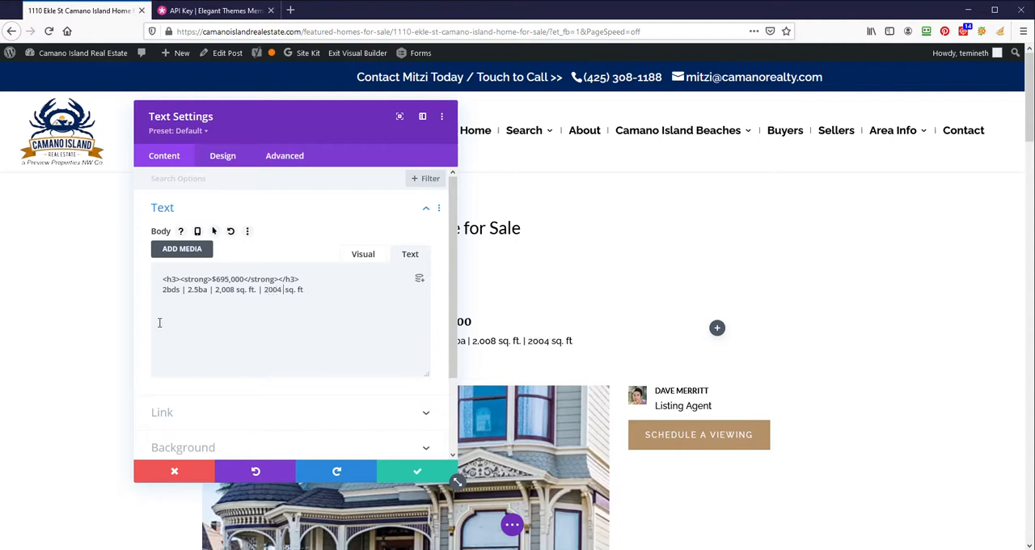
text(Year Buil)
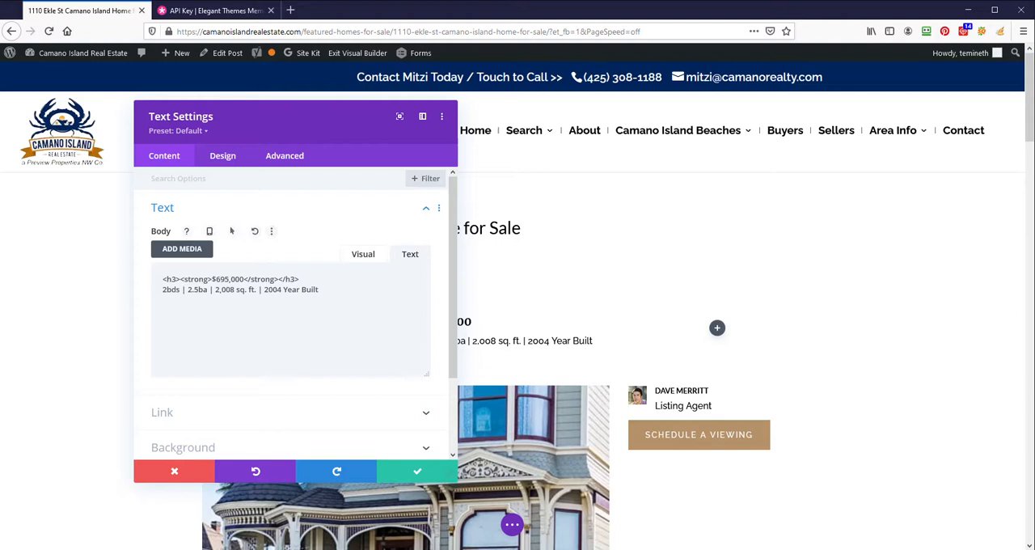
drag(0, 6, 0, 114)
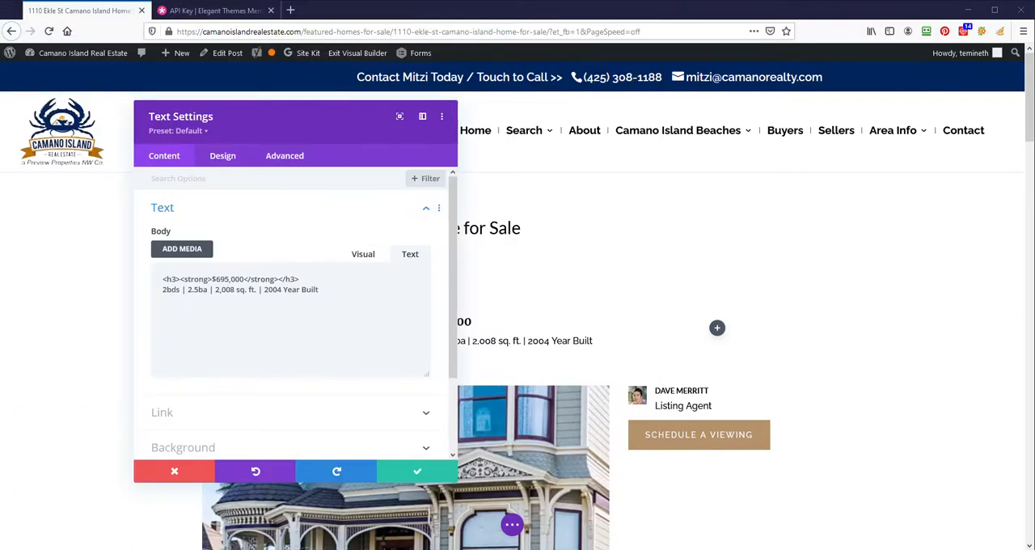
- Save the header's price text, then replace the main house photo with NWM118431261.jpg uploaded from the Downloads folder
click(416, 471)
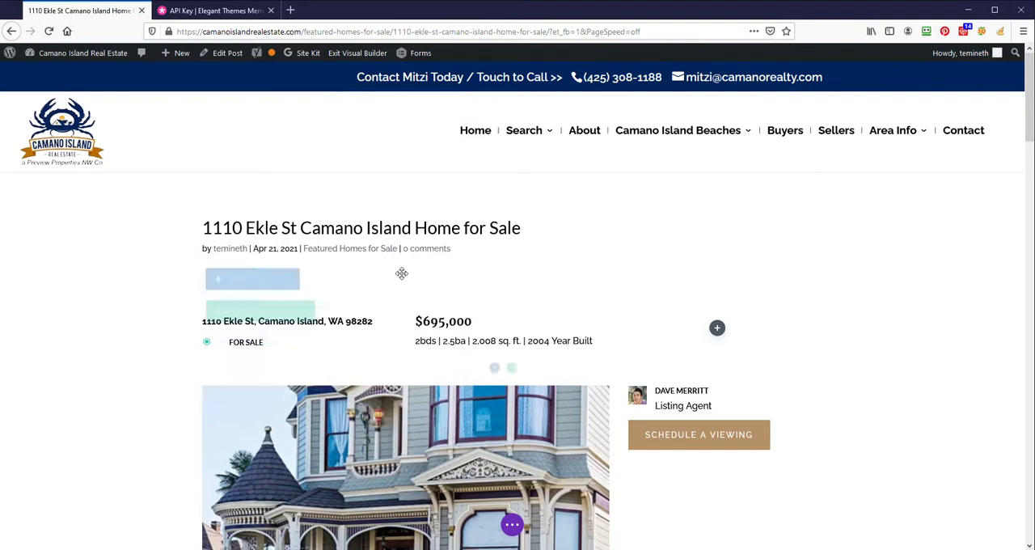
scroll(467, 333, down, 1)
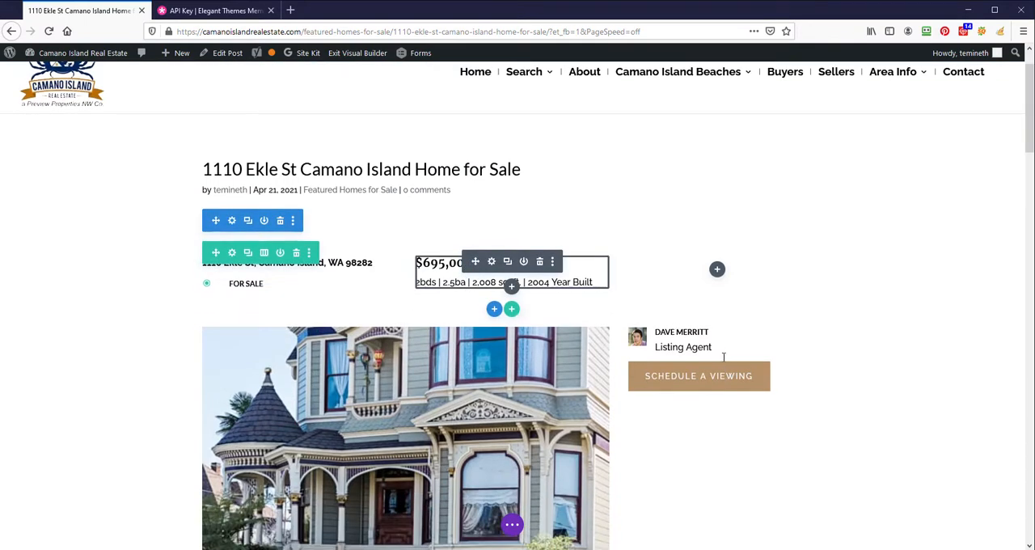
scroll(671, 399, down, 3)
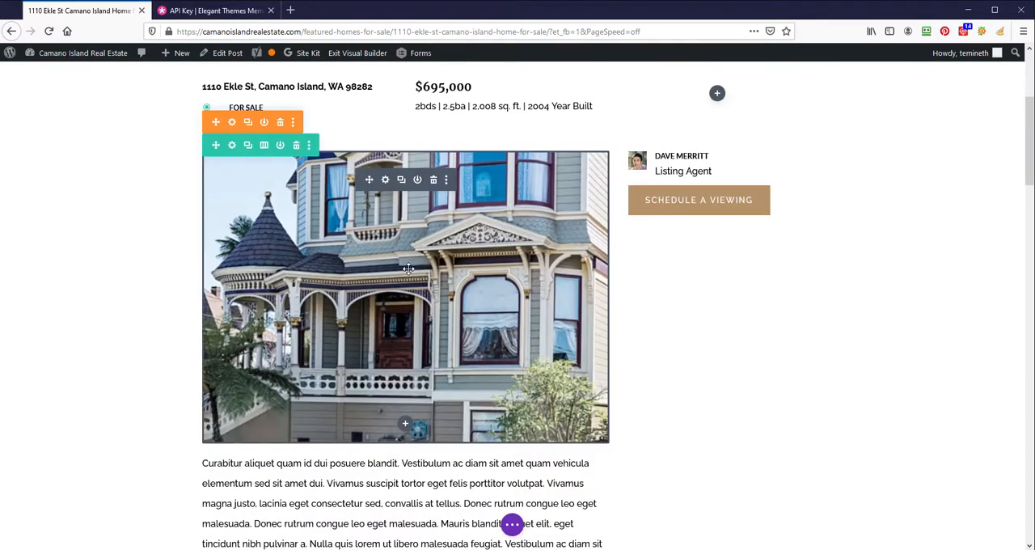
click(385, 181)
click(296, 300)
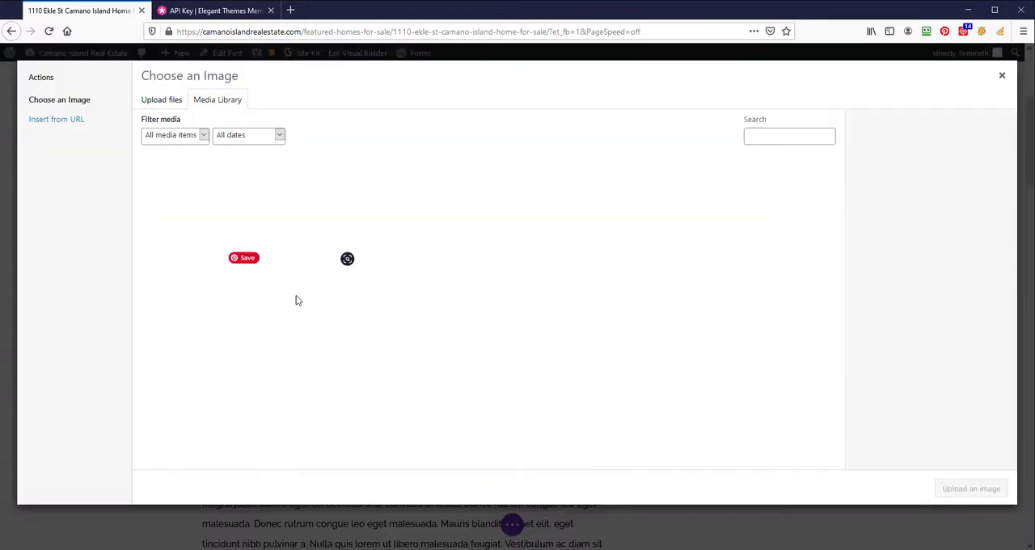
click(162, 100)
click(545, 289)
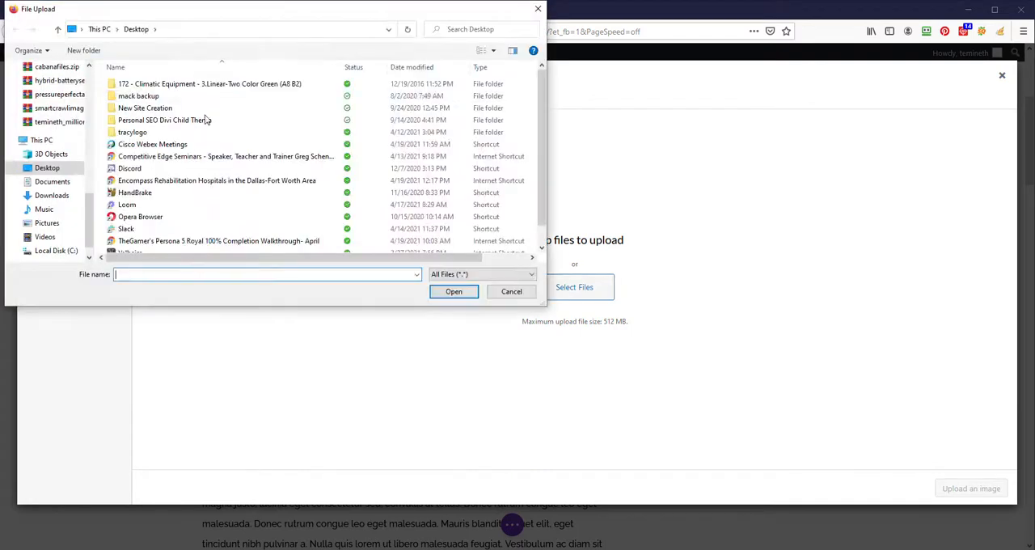
click(51, 196)
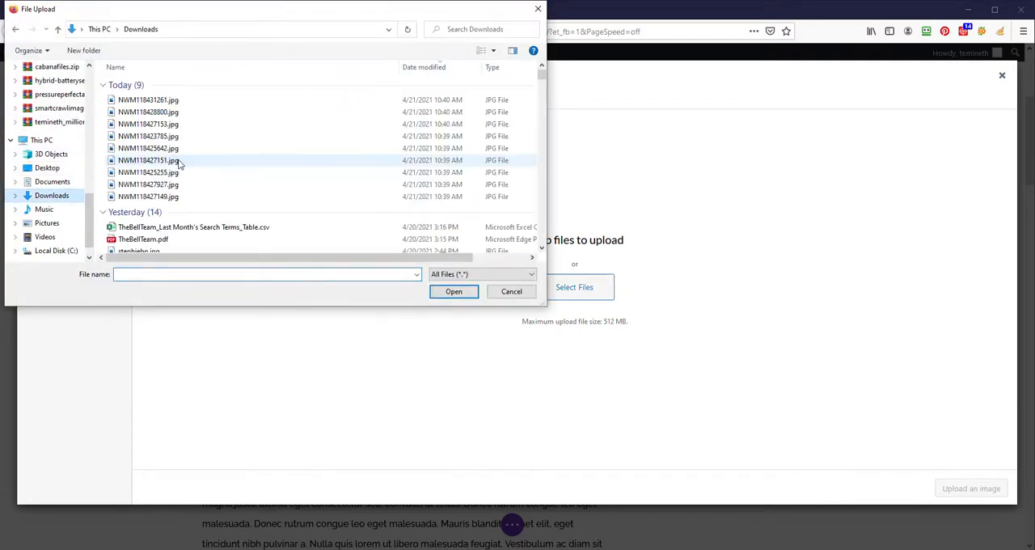
click(307, 100)
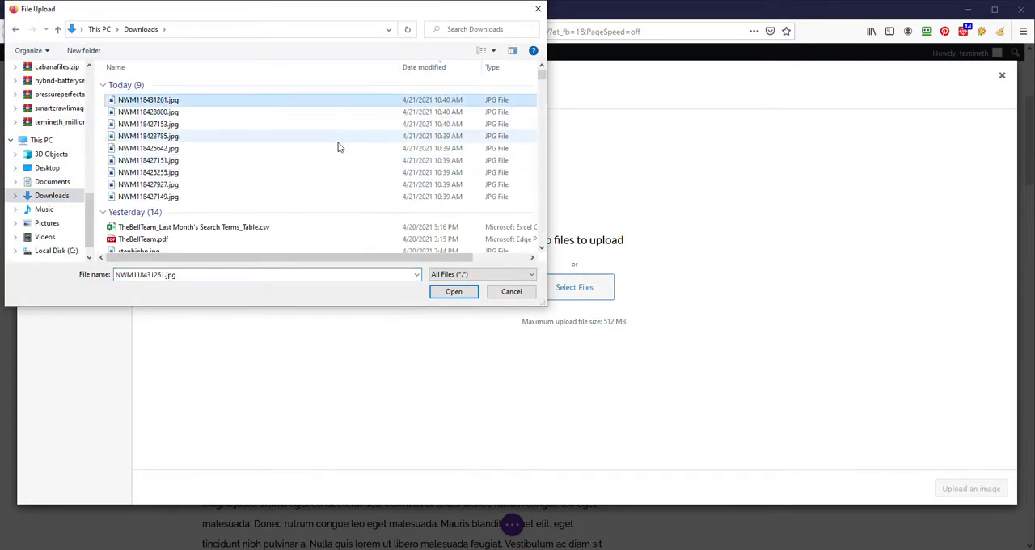
click(457, 296)
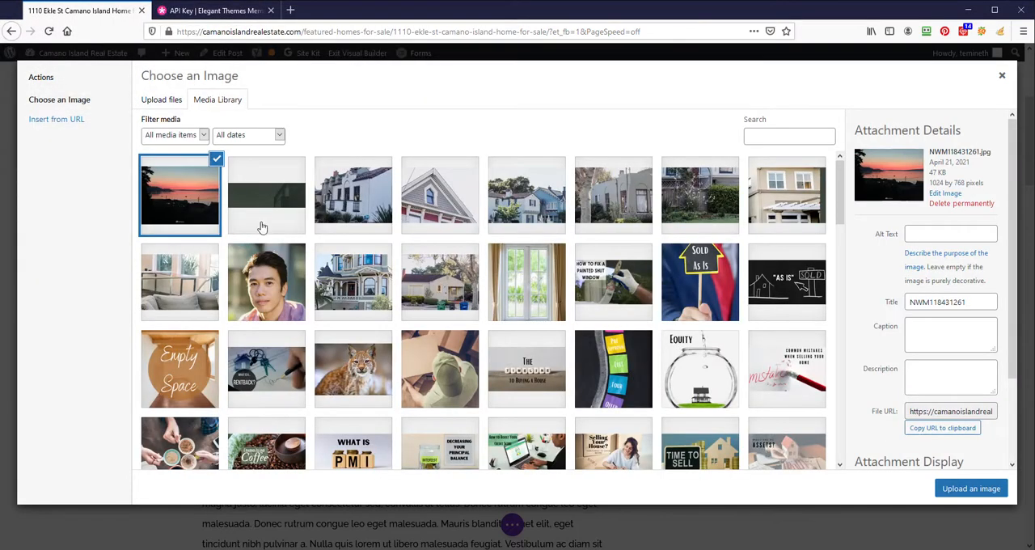
click(980, 491)
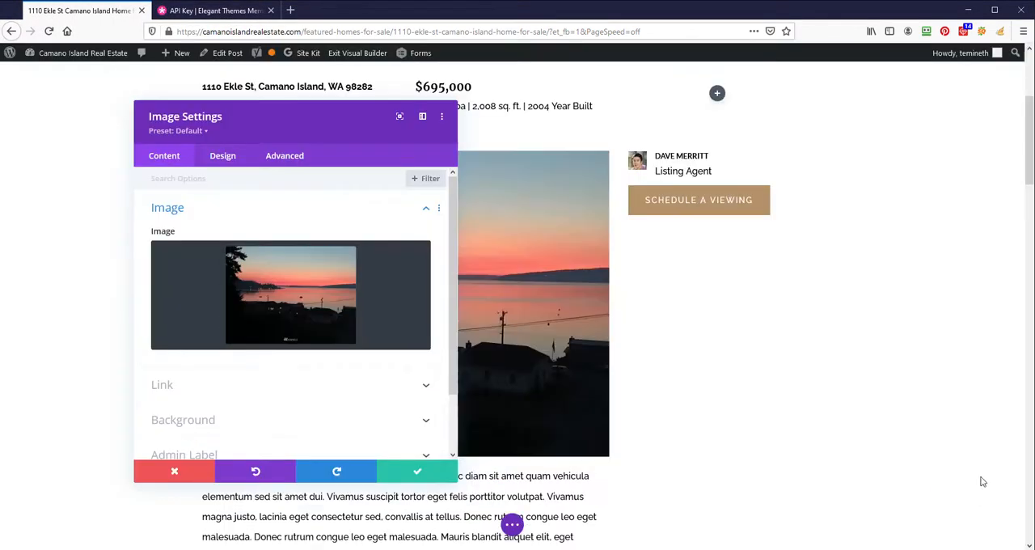
click(417, 473)
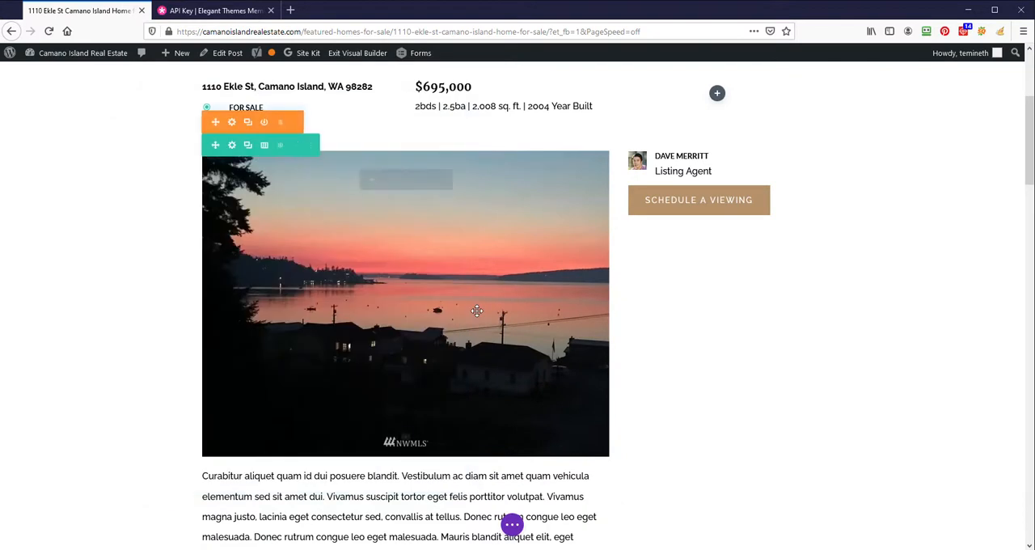
- Open the description text module below the photo for editing and select the full Marketing Remarks text in the Matrix listing
scroll(457, 327, down, 3)
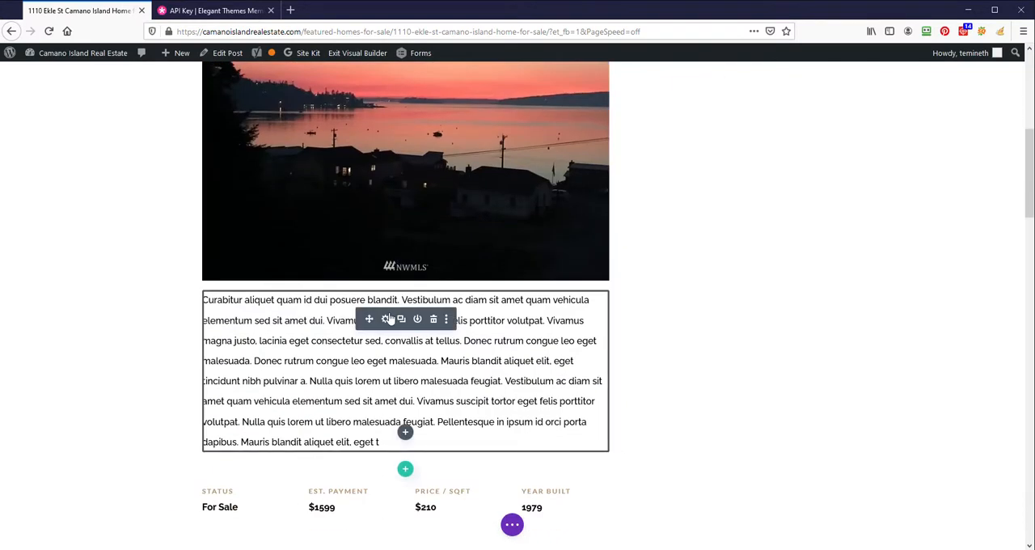
click(387, 320)
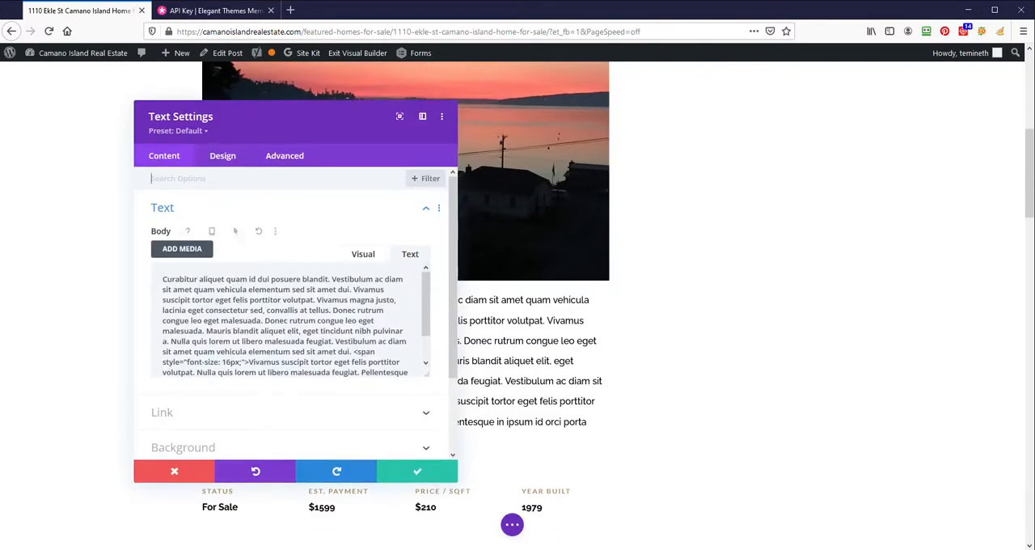
drag(0, 59, 778, 16)
scroll(183, 378, down, 3)
scroll(696, 26, down, 1)
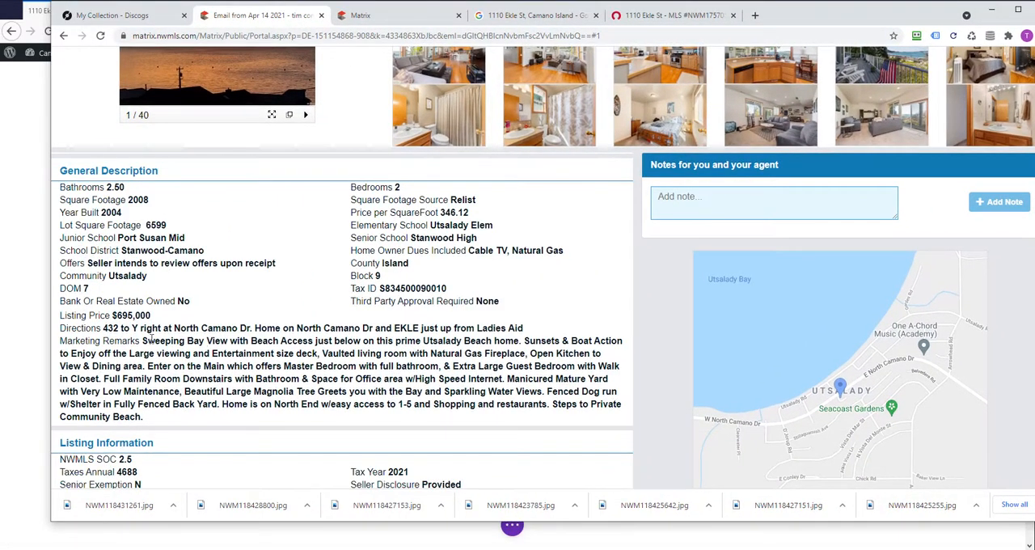
drag(144, 340, 169, 420)
- Replace the placeholder description with the listing's copied Marketing Remarks and save the text module
drag(849, 18, 0, 16)
click(247, 323)
scroll(246, 324, down, 2)
scroll(246, 323, up, 2)
scroll(247, 323, down, 2)
drag(215, 364, 105, 231)
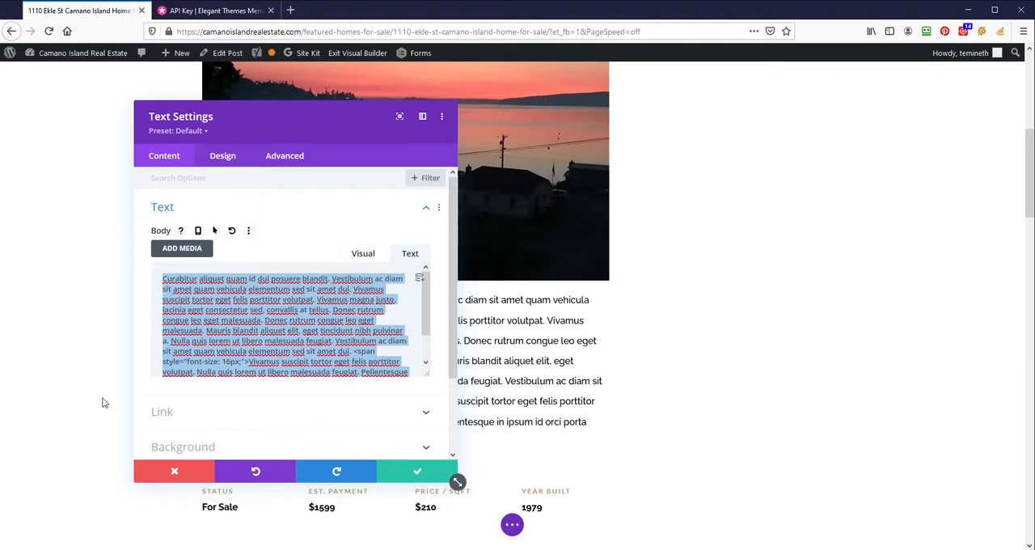
key(ctrl+v)
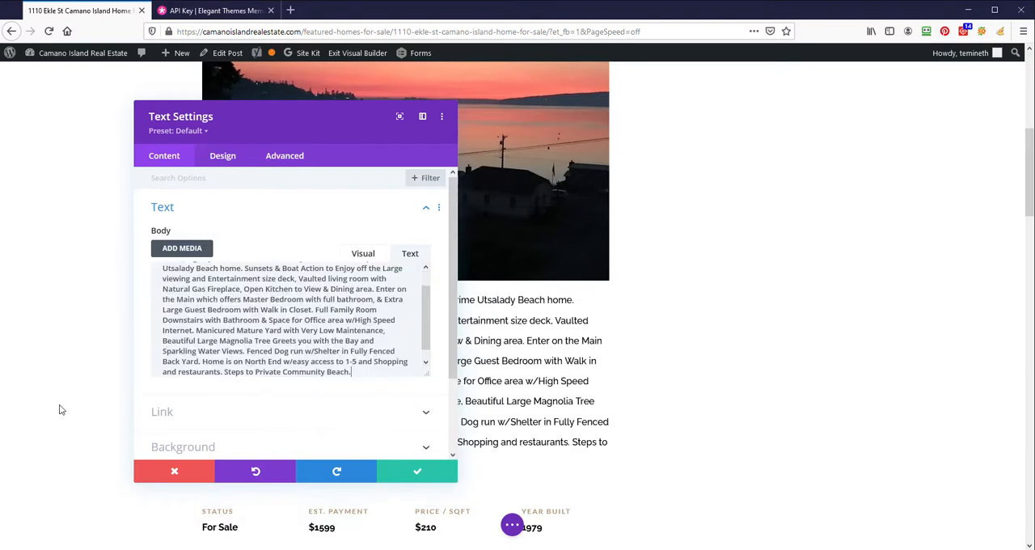
click(414, 476)
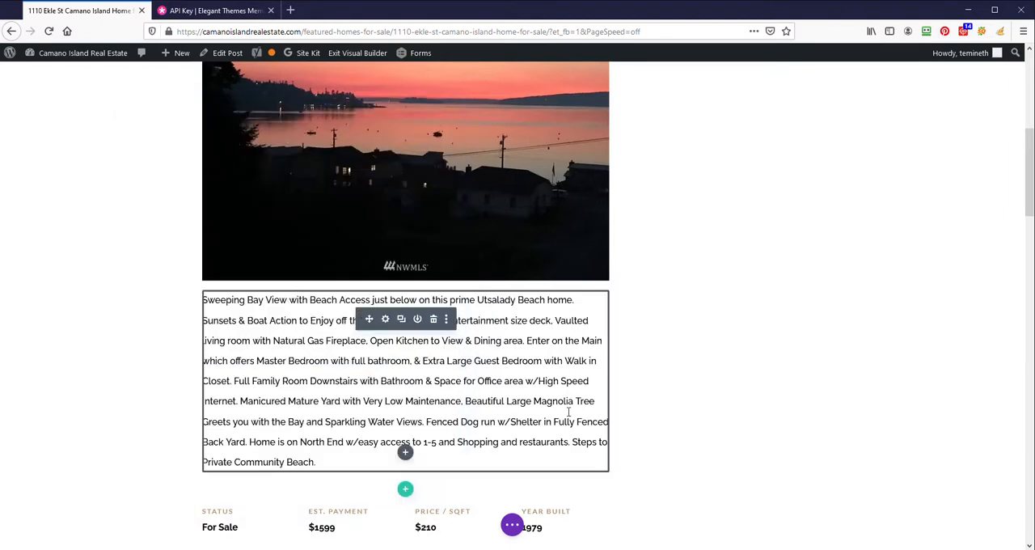
- Change the Est. Payment detail's heading to "Lot Footage" and its value to 6599, and save the module
scroll(448, 402, down, 3)
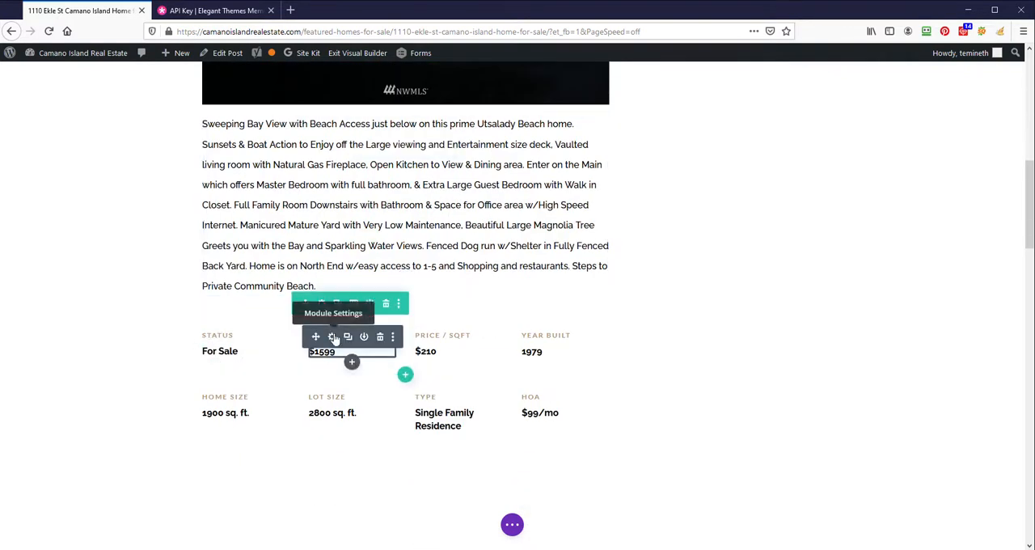
click(334, 339)
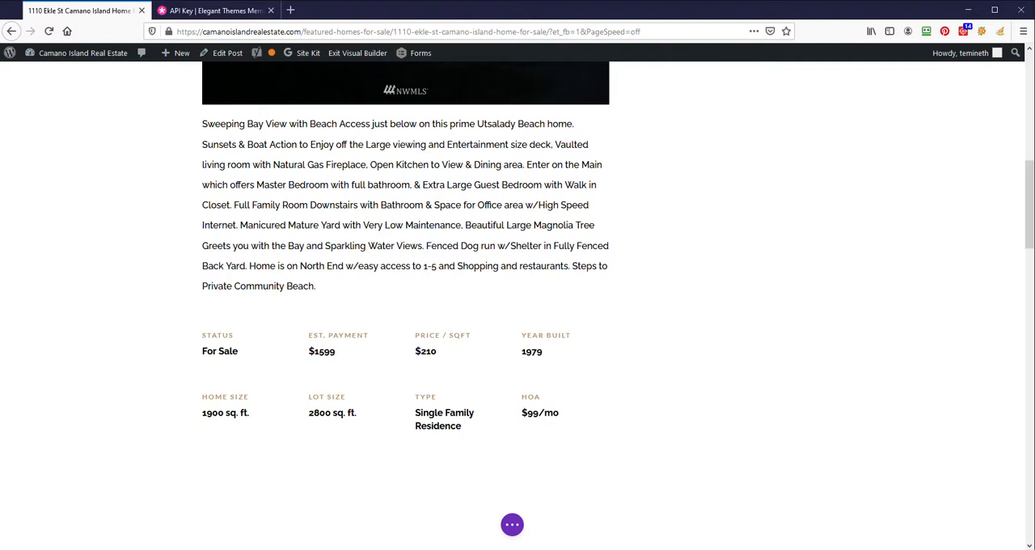
click(332, 338)
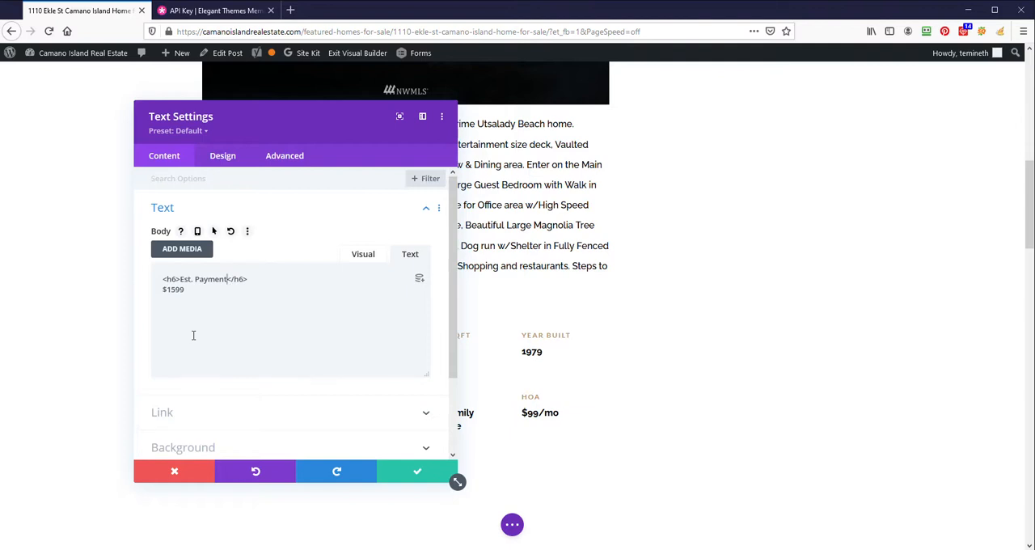
key(BackSpace)
key(BackSpace)
key(BackSpace)
key(BackSpace)
key(BackSpace)
key(BackSpace)
key(BackSpace)
key(BackSpace)
key(BackSpace)
key(BackSpace)
key(BackSpace)
key(BackSpace)
text(Lot Footage)
drag(184, 289, 161, 291)
text(20)
click(418, 472)
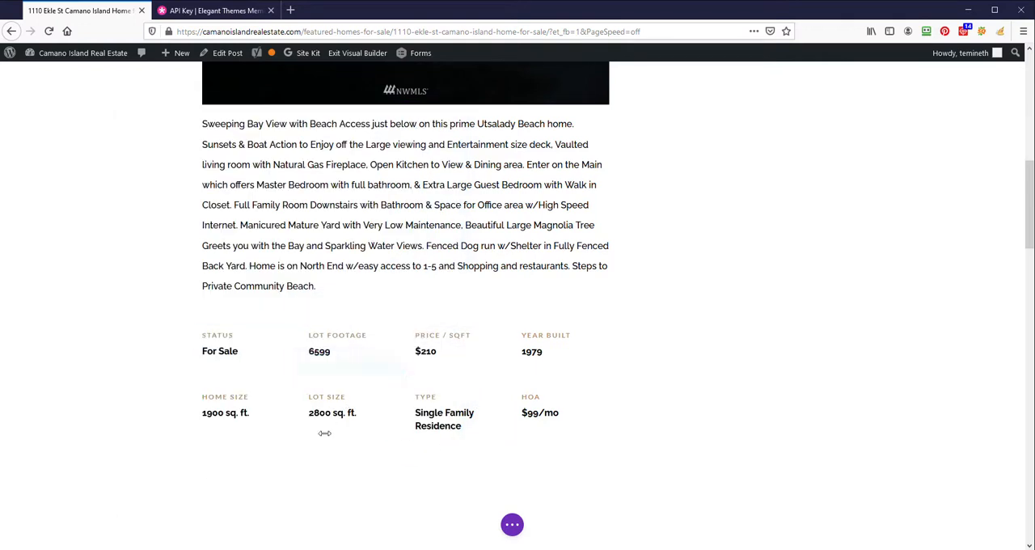
- Check the Price / sqft detail's text in both its visual and code forms, then close the module's settings
mouse_move(449, 348)
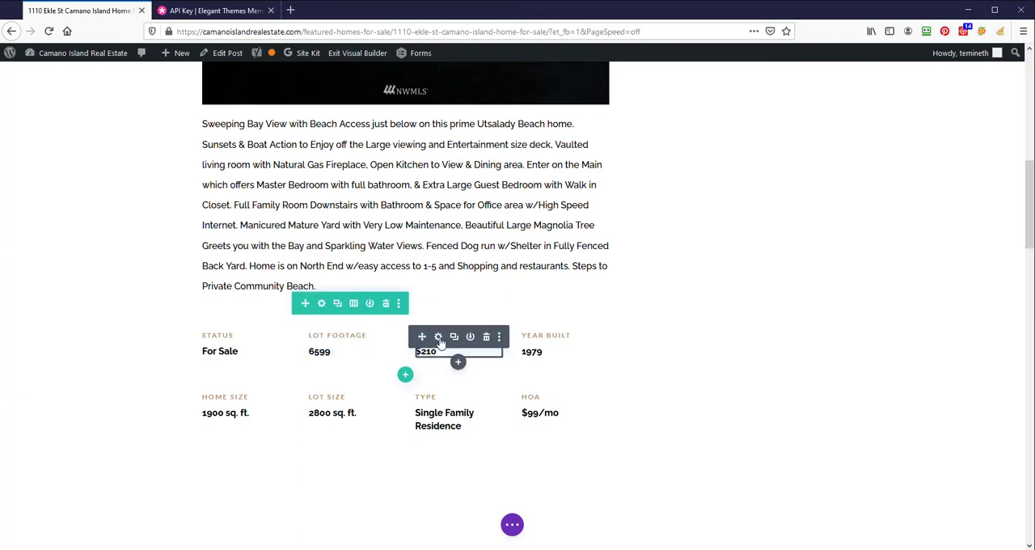
click(438, 337)
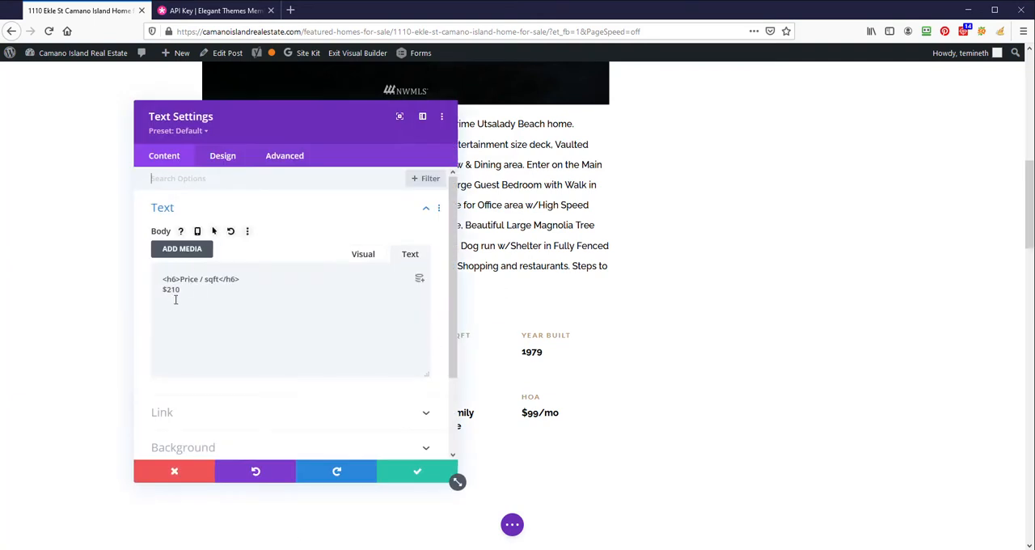
click(363, 257)
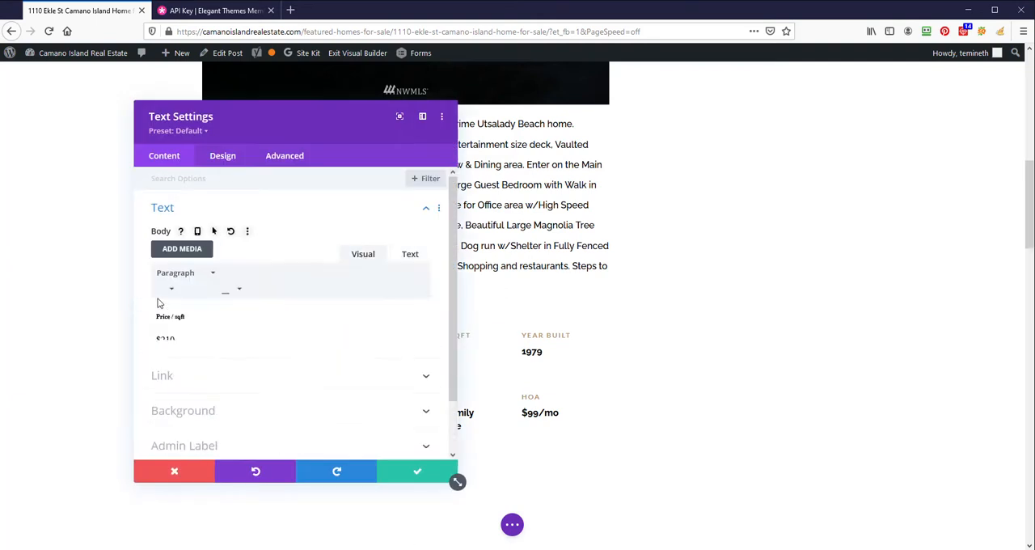
click(410, 254)
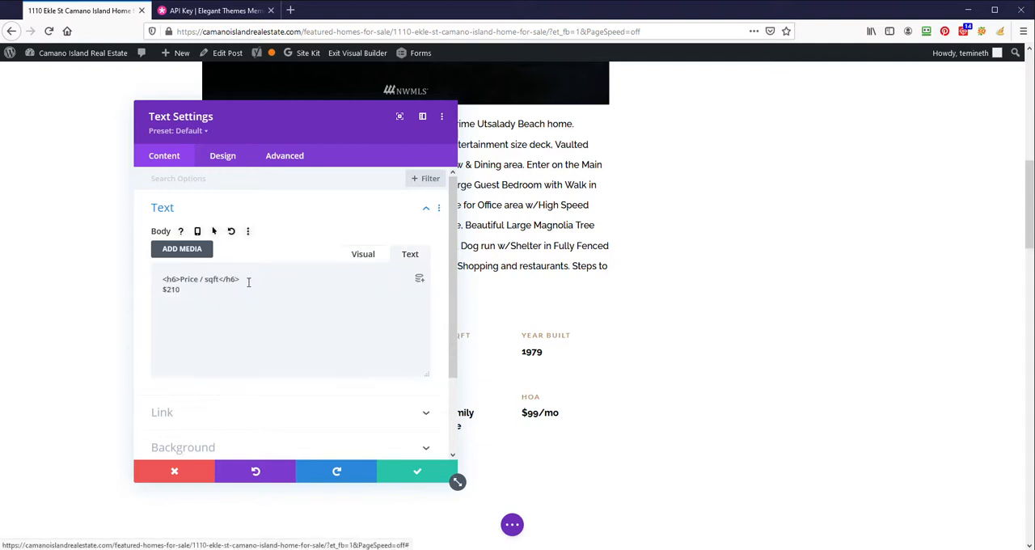
click(417, 470)
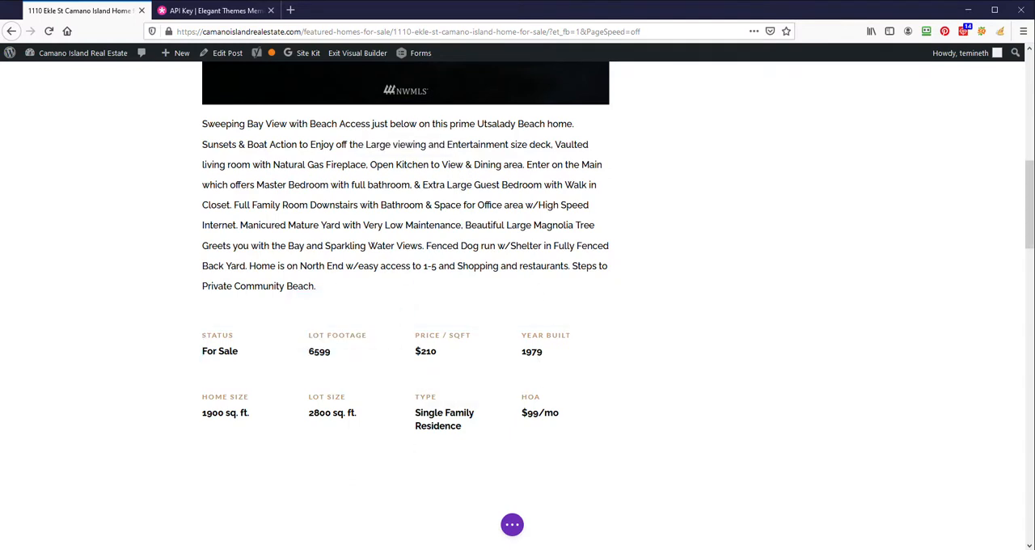
- Review the listing page from the header and agent block down through the description and property details grid
scroll(405, 307, up, 5)
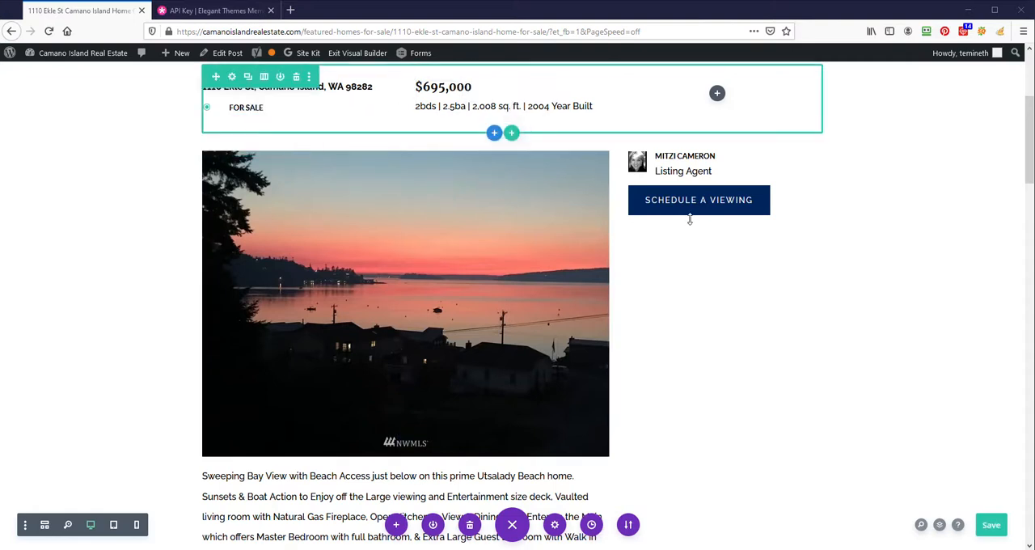
scroll(843, 226, up, 3)
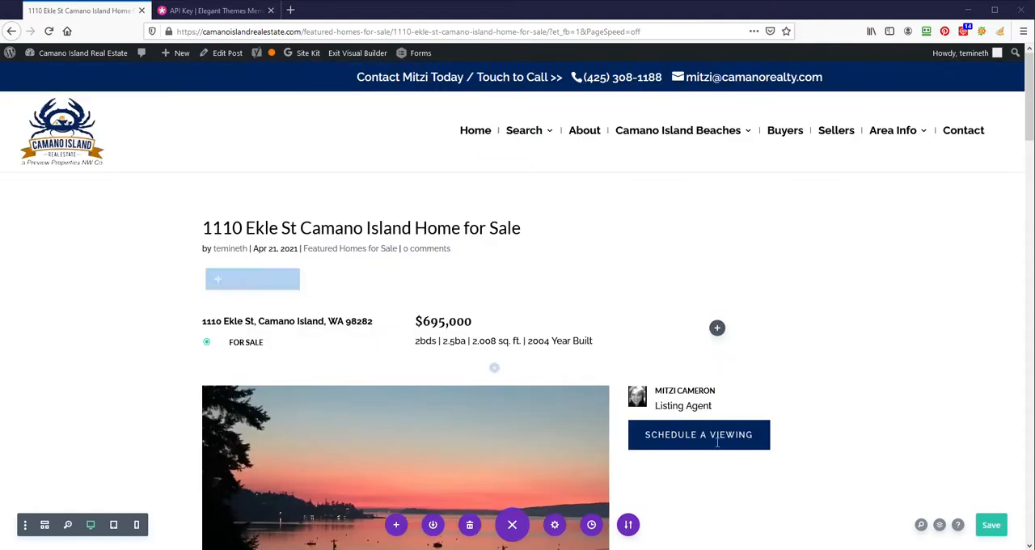
scroll(181, 308, down, 4)
scroll(181, 308, down, 3)
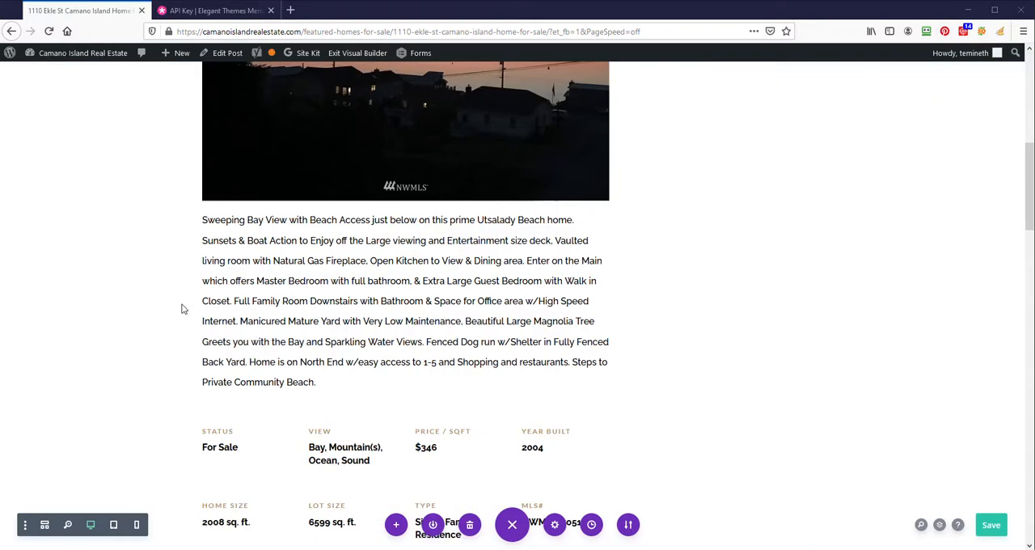
scroll(181, 309, up, 6)
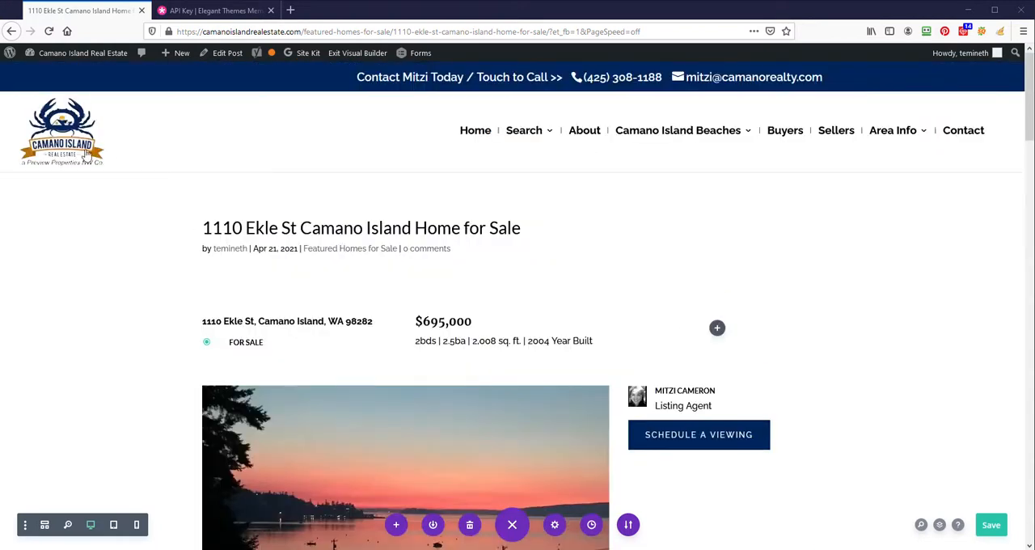
scroll(127, 277, down, 10)
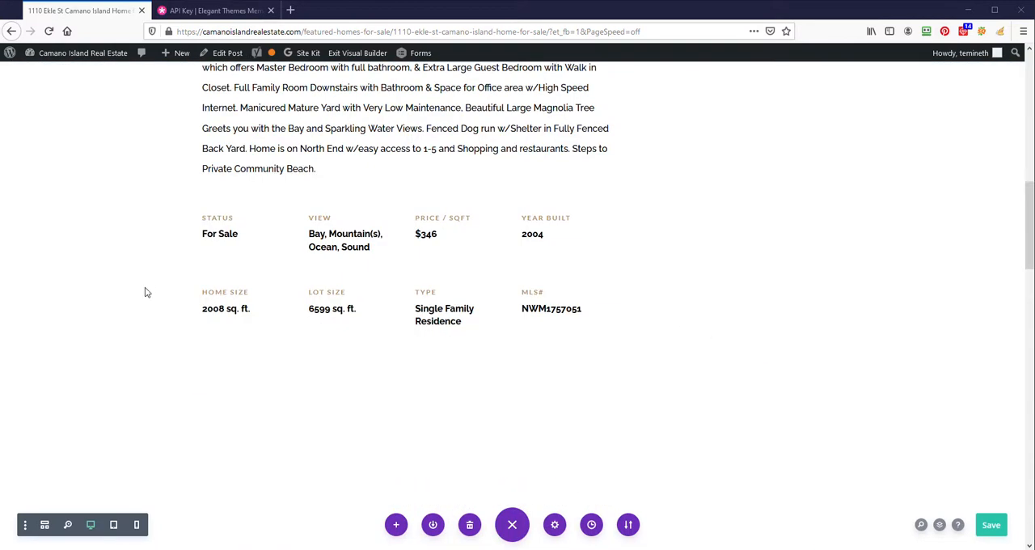
- Set the Status detail's Heading 6 text color to #00255c and save the text module
scroll(198, 226, up, 2)
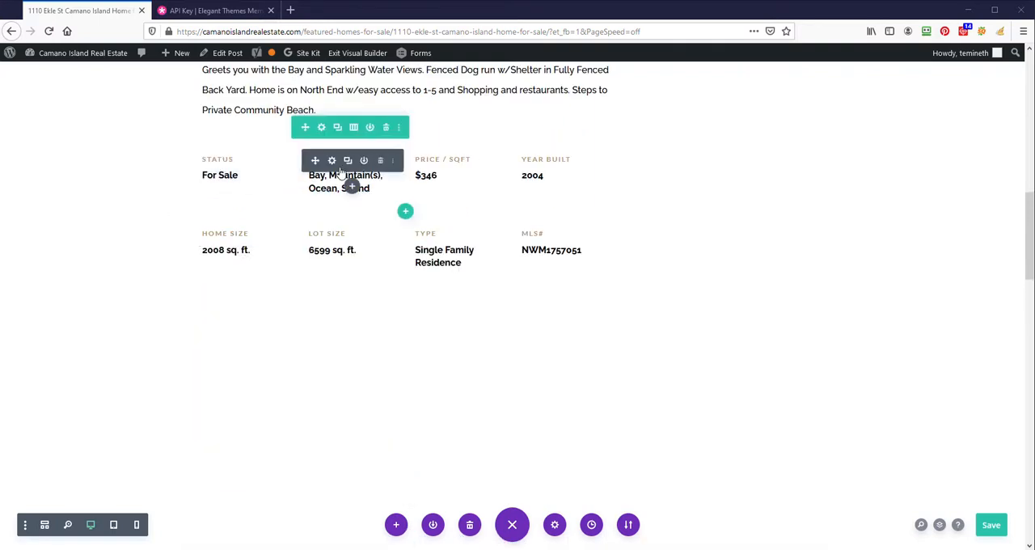
click(223, 166)
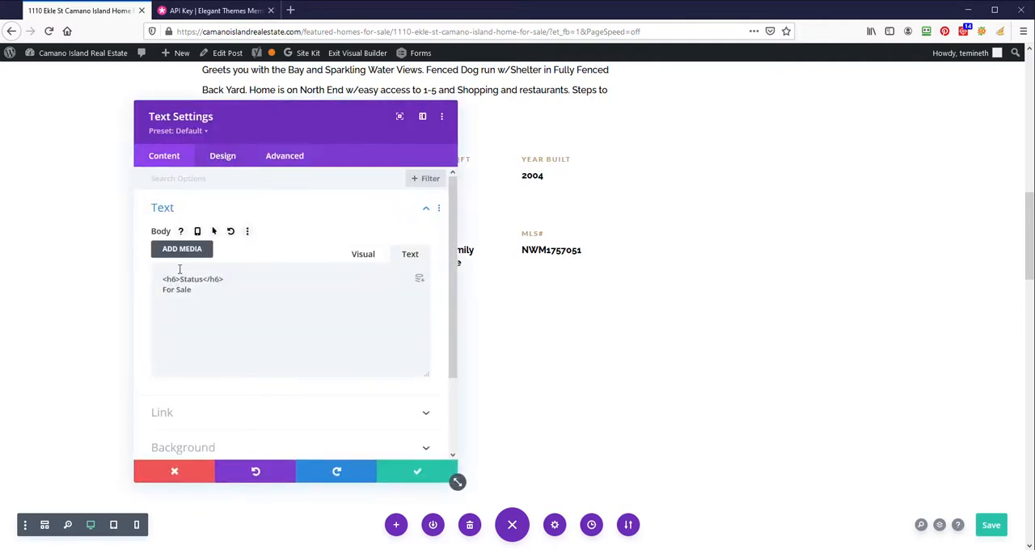
click(224, 160)
click(237, 245)
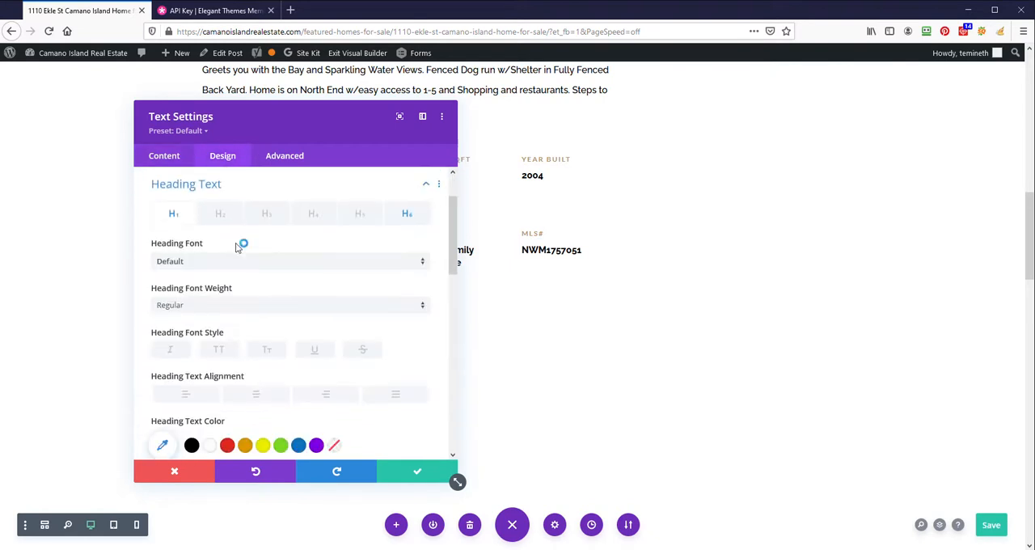
click(406, 215)
scroll(347, 248, down, 5)
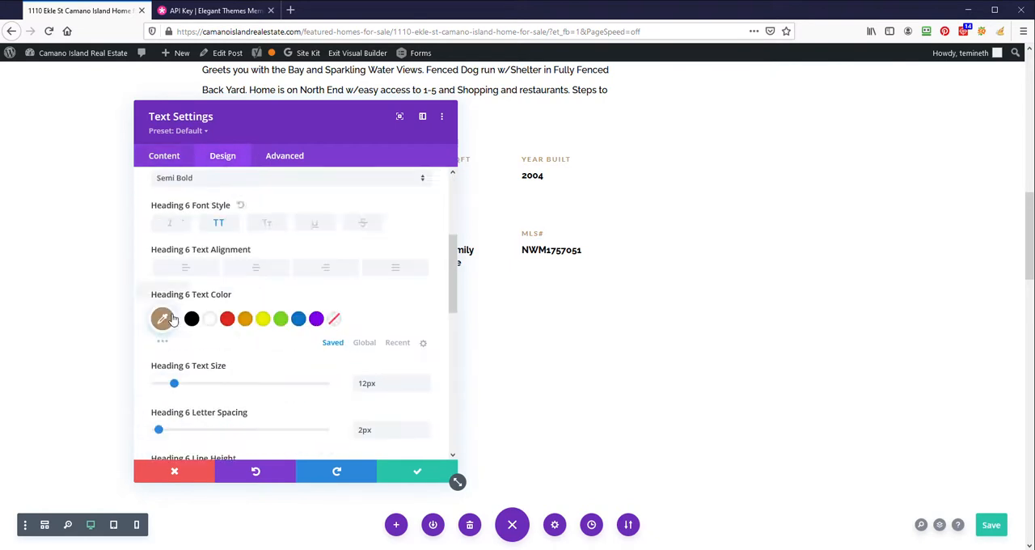
click(163, 250)
drag(191, 249, 149, 252)
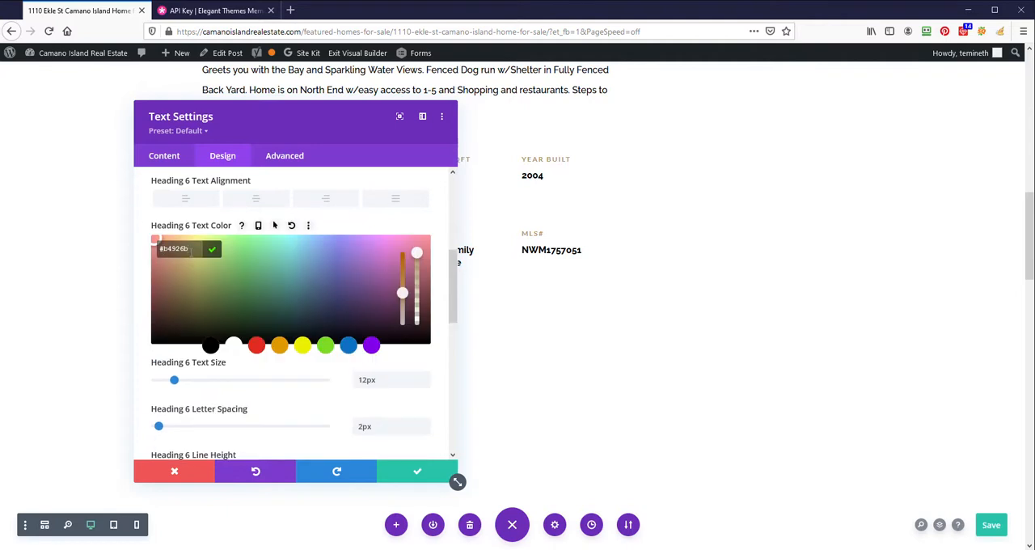
text(#00255c)
click(211, 250)
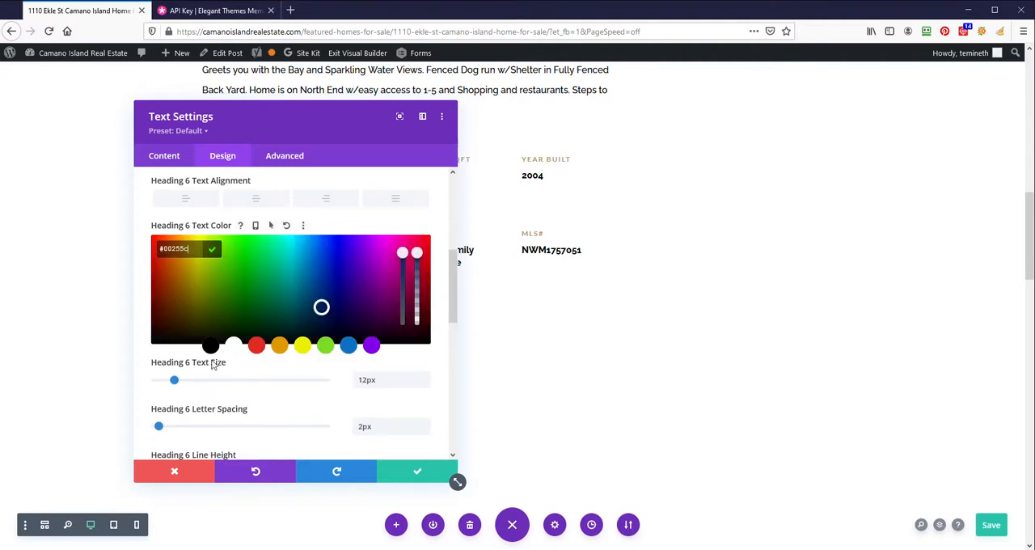
click(417, 470)
- Sample the navy color of the contact bar above the site header with the browser's Eyedropper to copy its code
scroll(763, 398, up, 10)
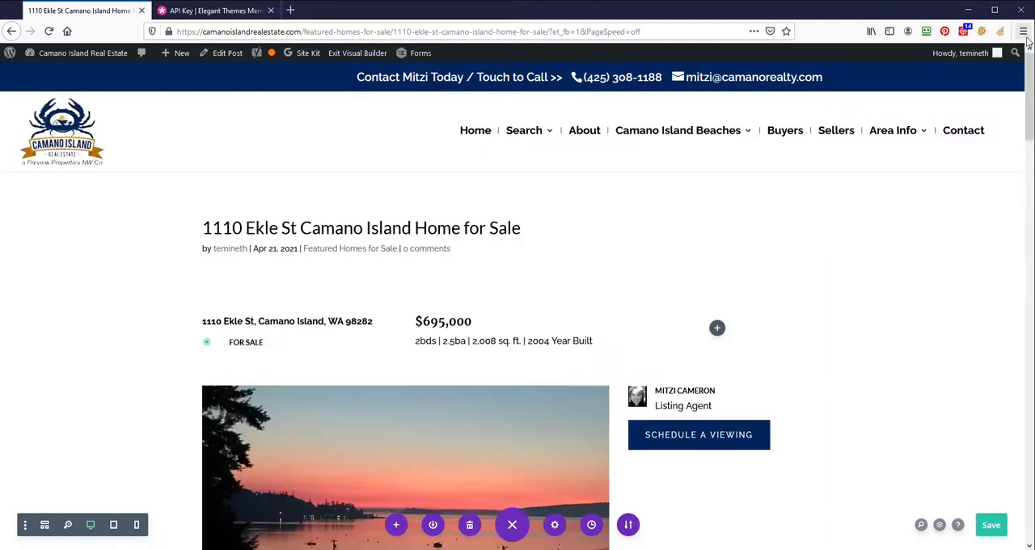
click(1023, 32)
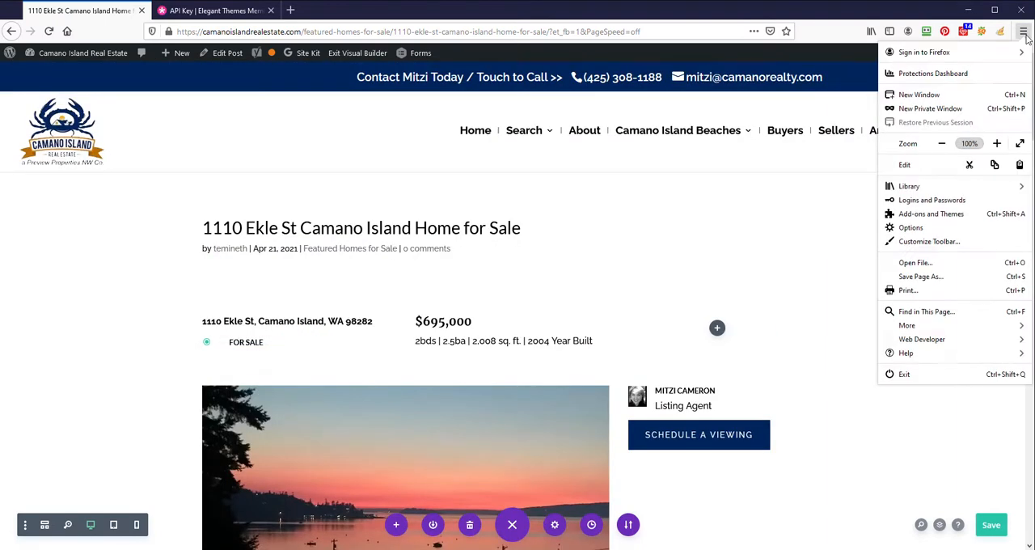
click(929, 339)
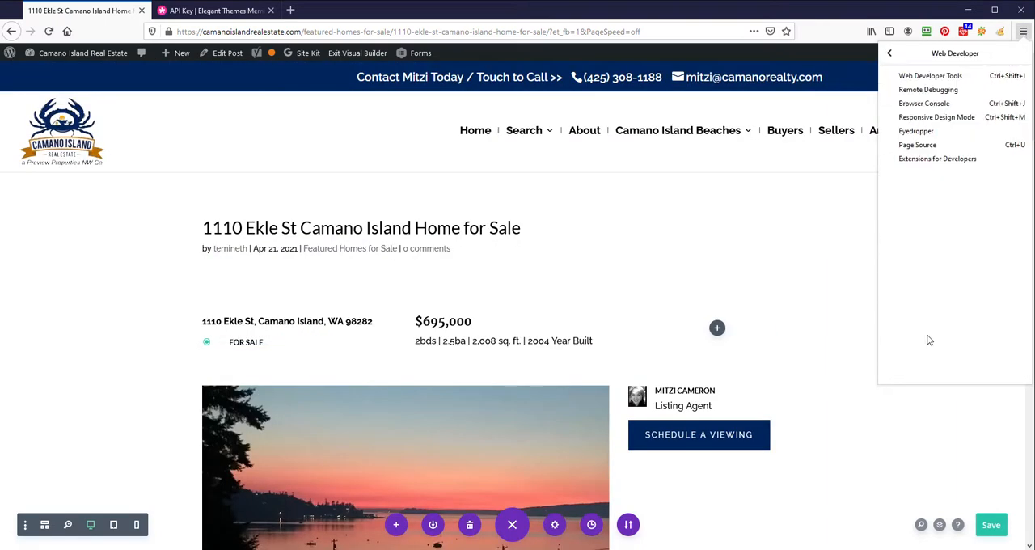
click(929, 136)
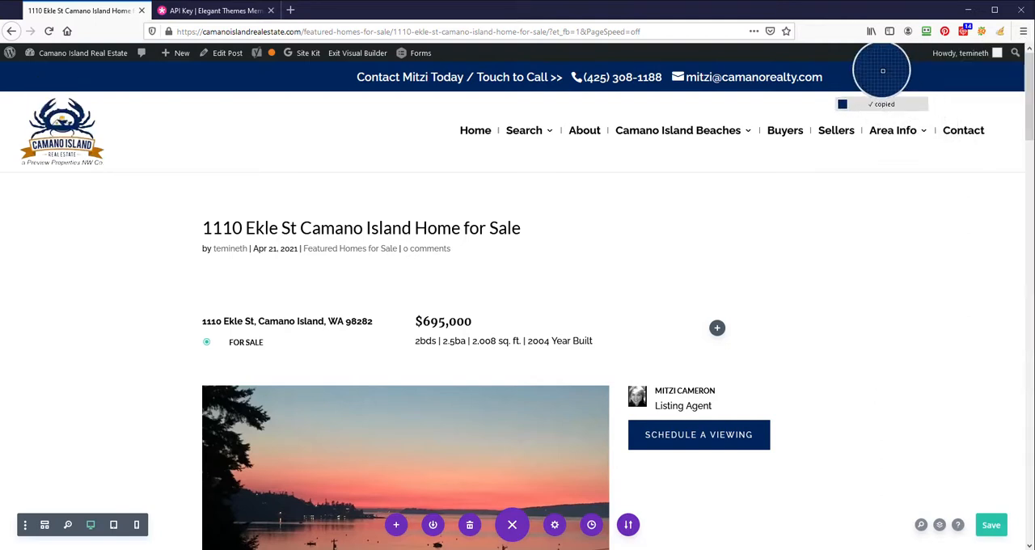
- Recolor the View detail's Heading 6 text with the copied navy and save the text module
scroll(825, 321, down, 6)
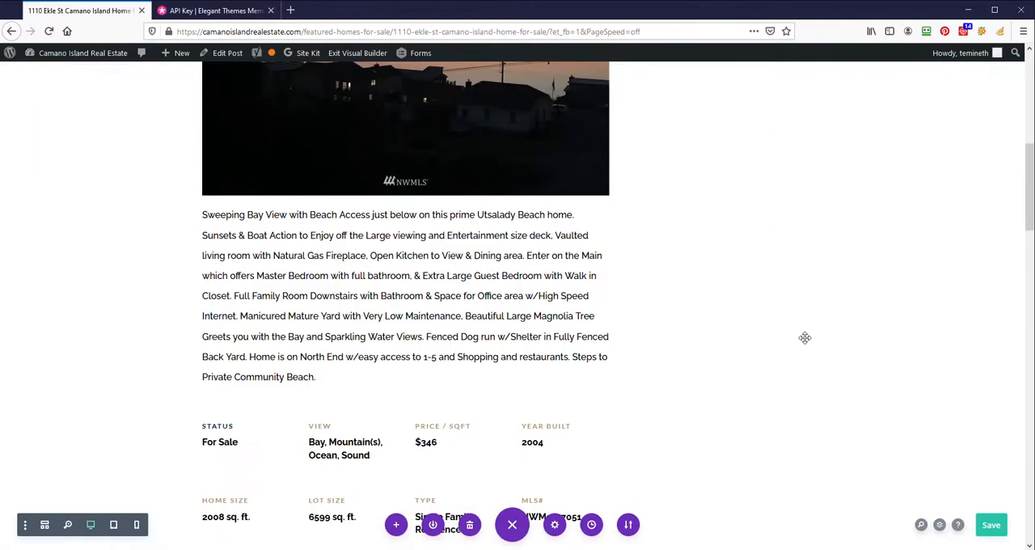
scroll(805, 337, down, 2)
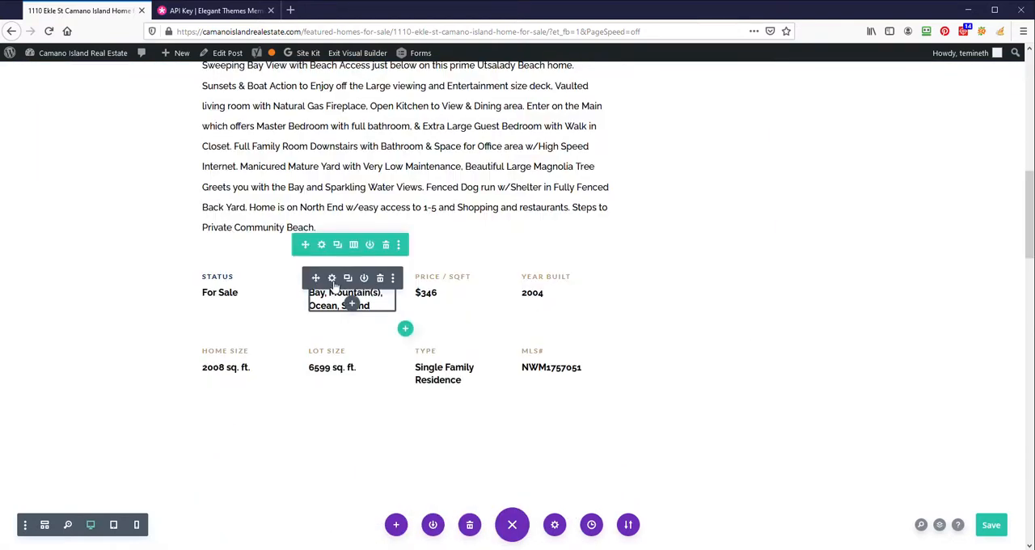
click(332, 279)
click(222, 155)
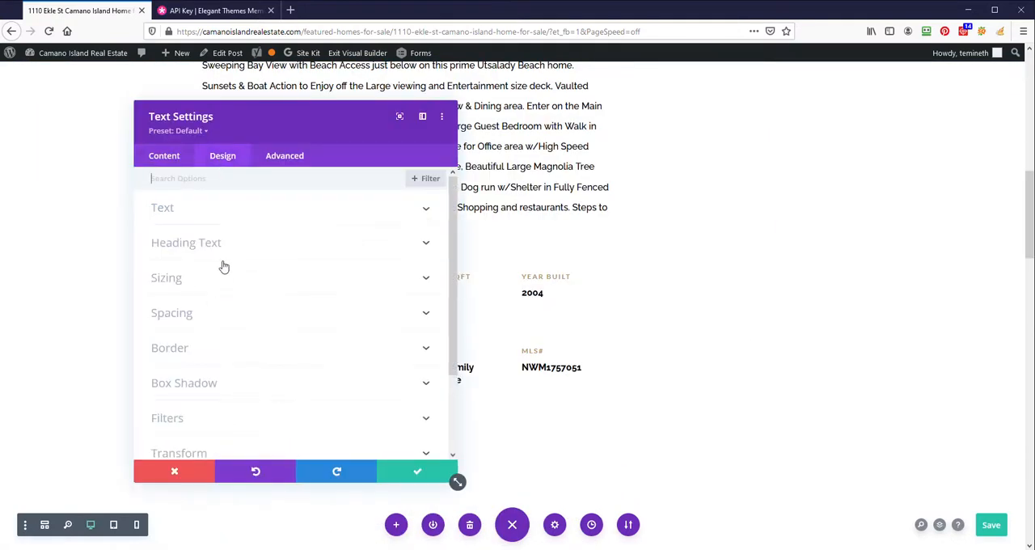
click(224, 247)
click(407, 213)
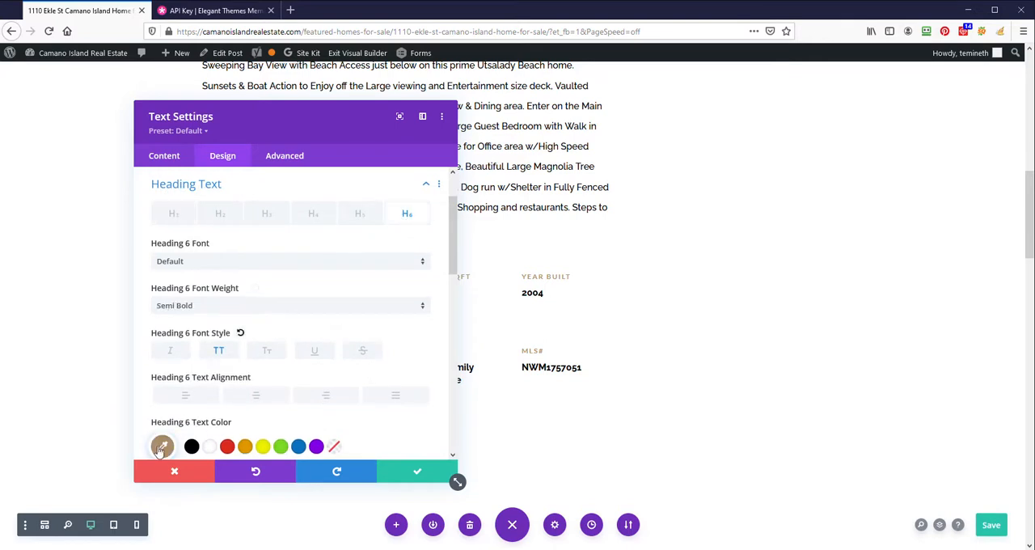
click(161, 445)
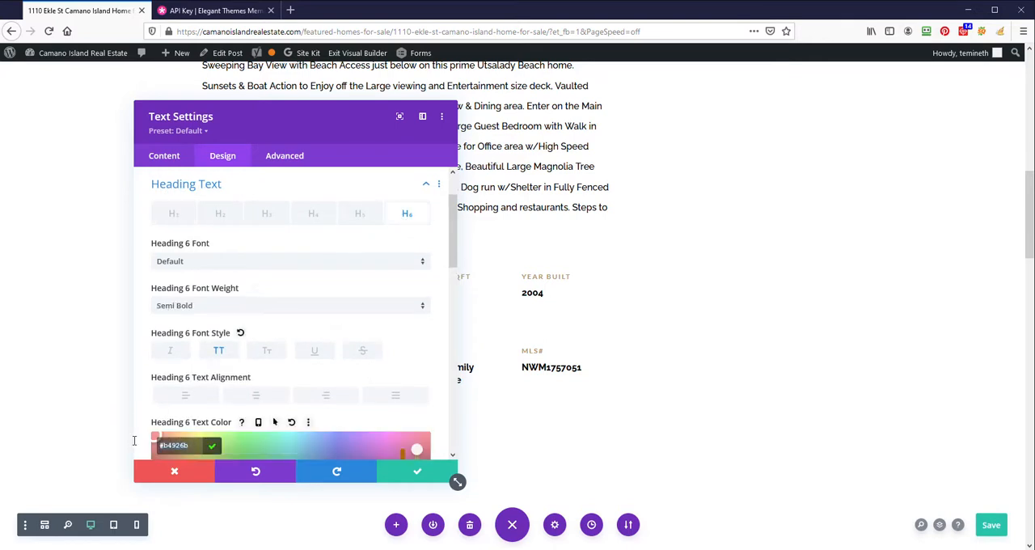
click(398, 473)
click(399, 472)
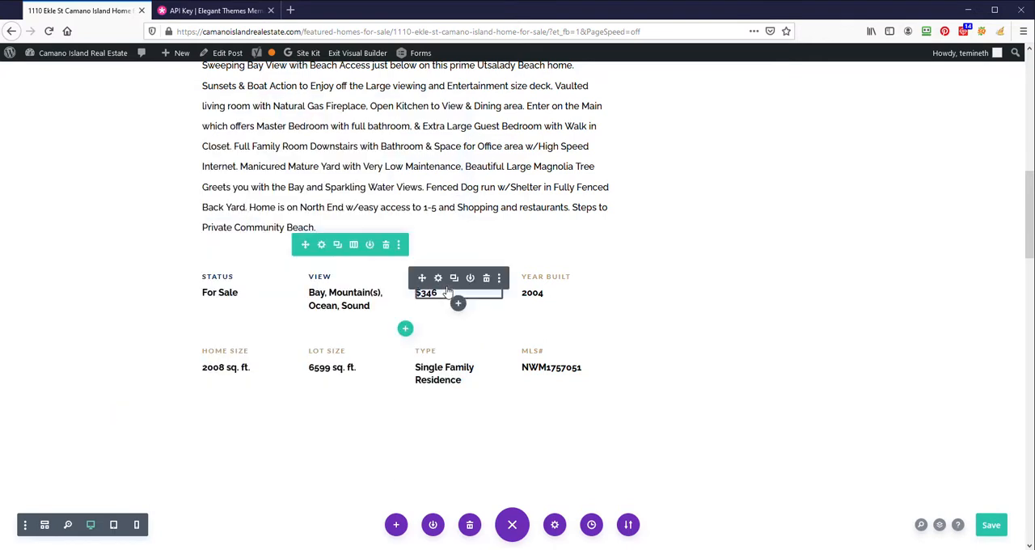
- Open the heading text design options of the Price / sqft detail
click(438, 278)
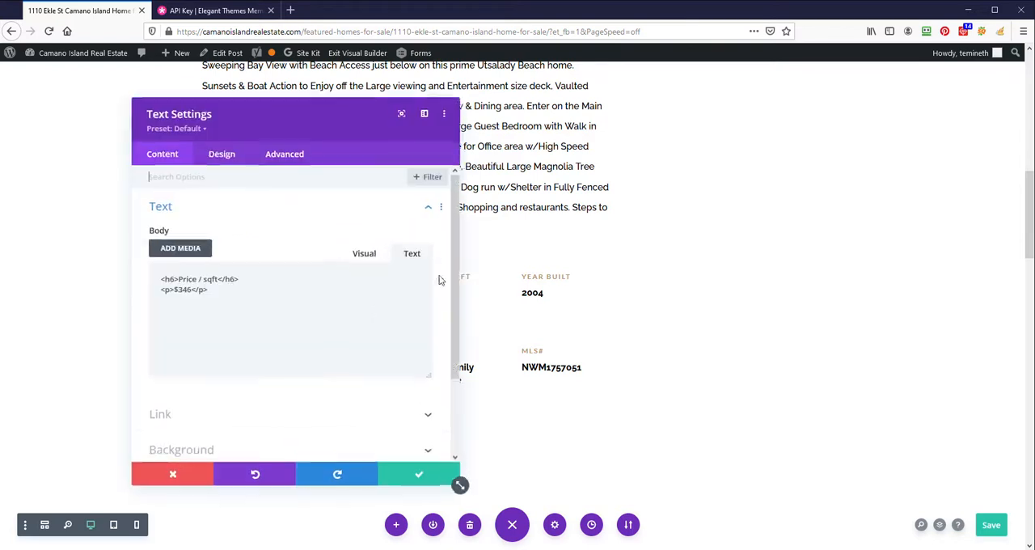
click(240, 159)
click(248, 240)
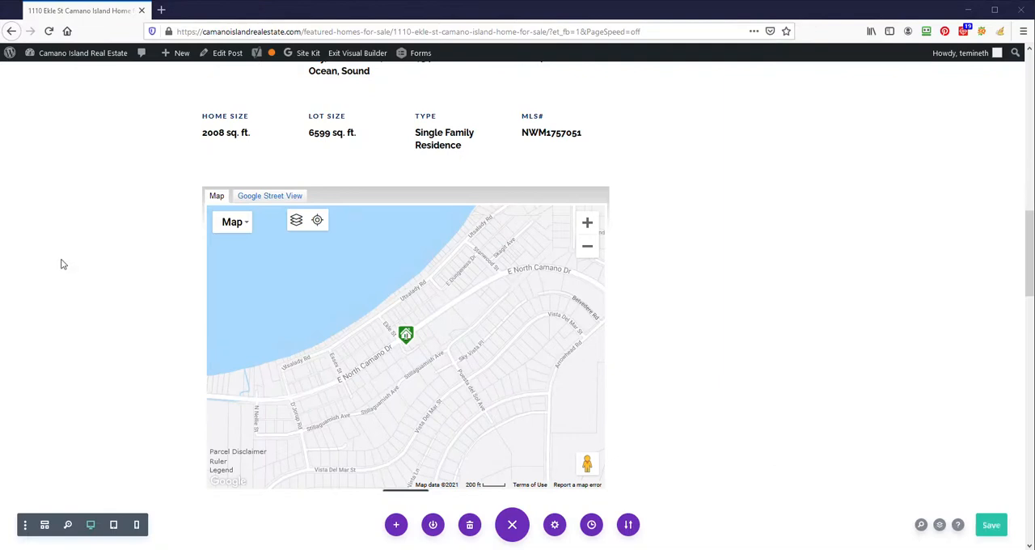
- Copy the full iframe embed code from the map's code module below the property details, and close its settings
scroll(63, 265, up, 3)
scroll(154, 245, up, 3)
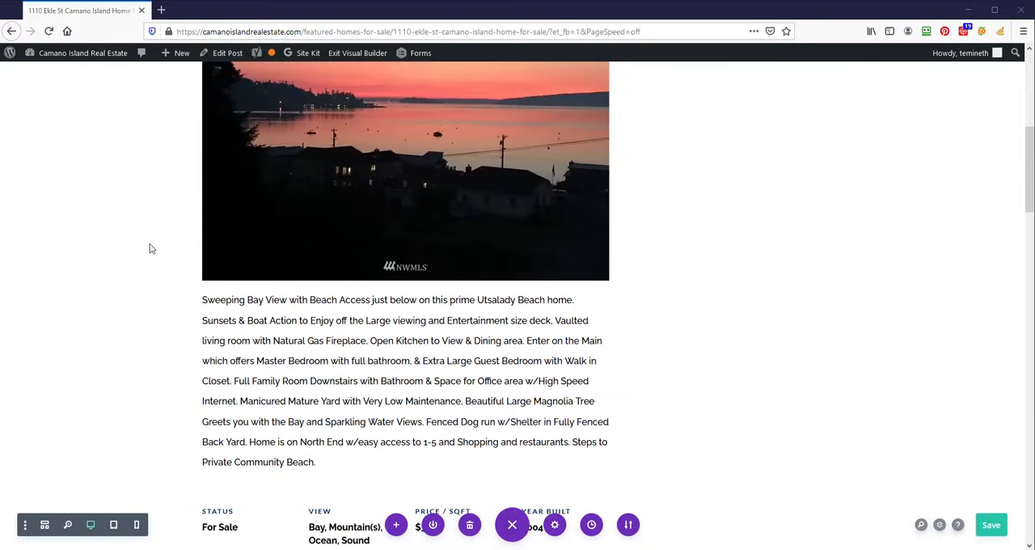
scroll(150, 247, down, 5)
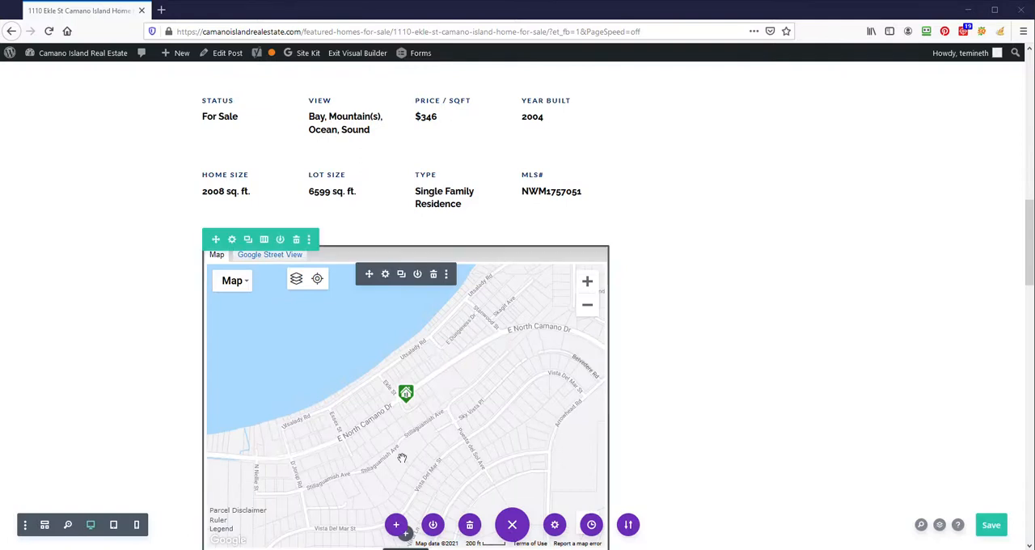
scroll(185, 402, down, 2)
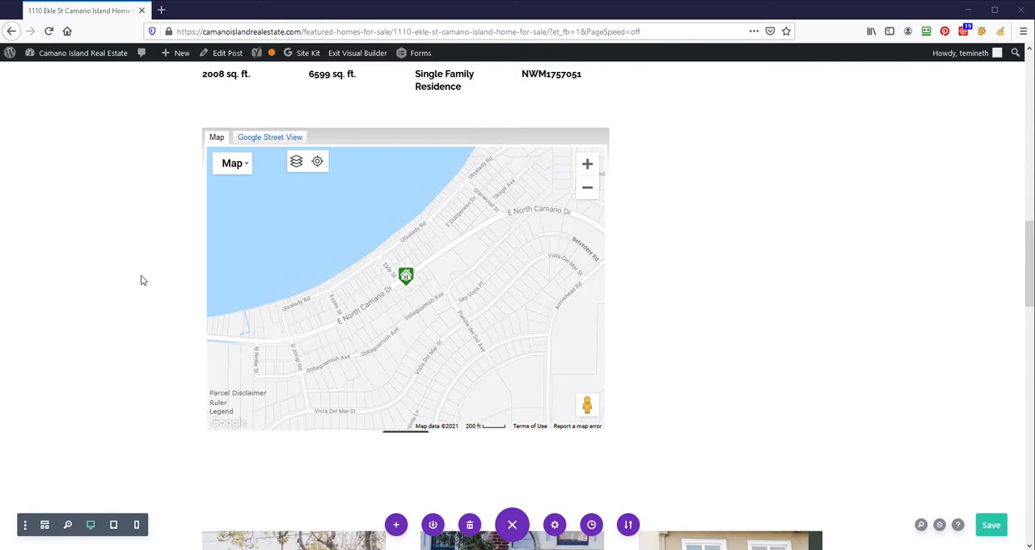
mouse_move(406, 280)
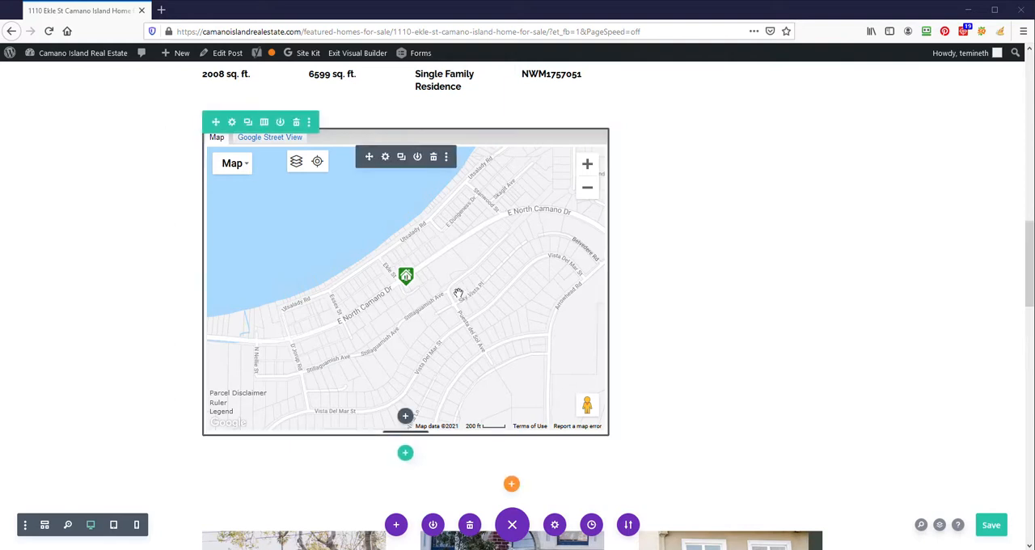
click(385, 157)
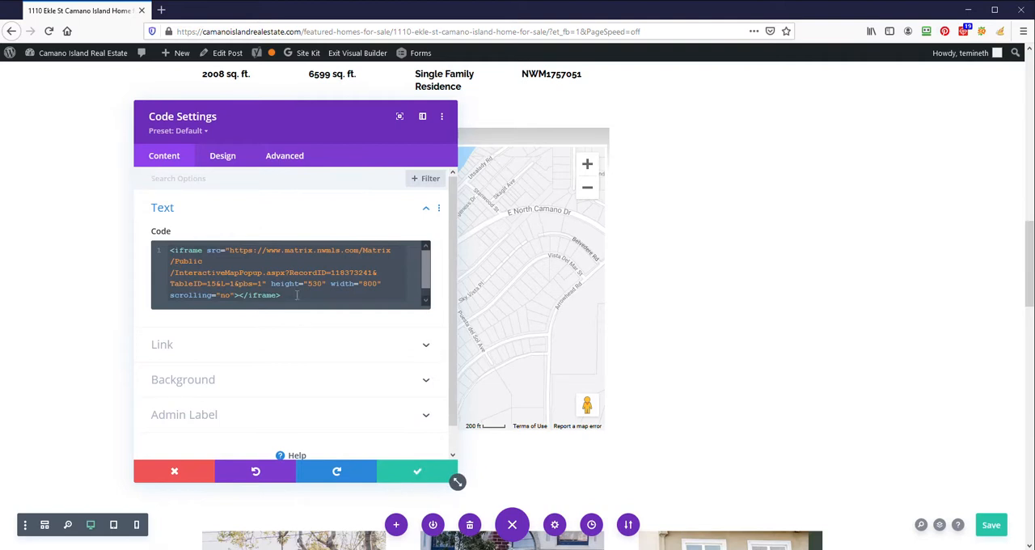
drag(299, 296, 166, 246)
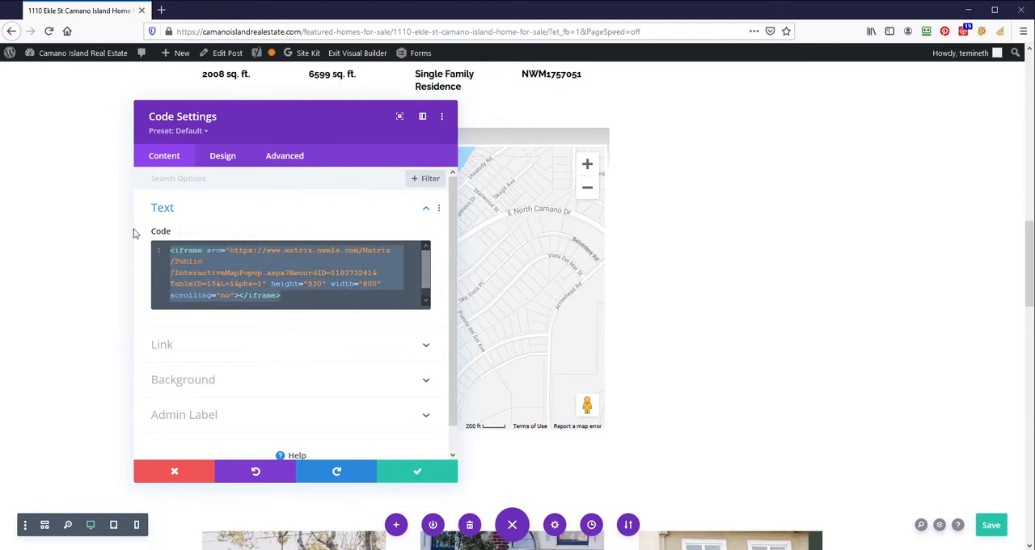
click(192, 474)
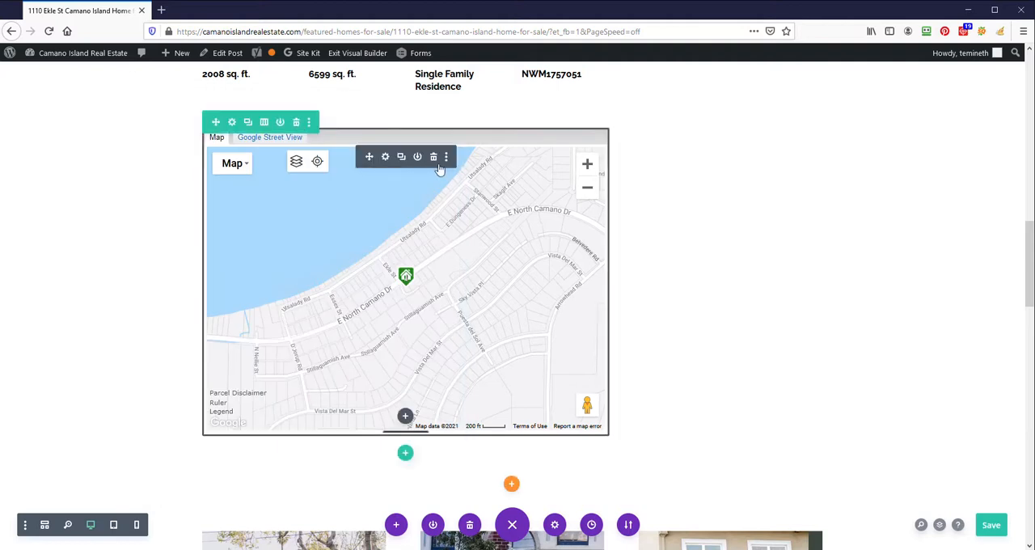
- Replace the map module with a new Code module containing the copied iframe, height 530 and width 800, and save it
click(434, 158)
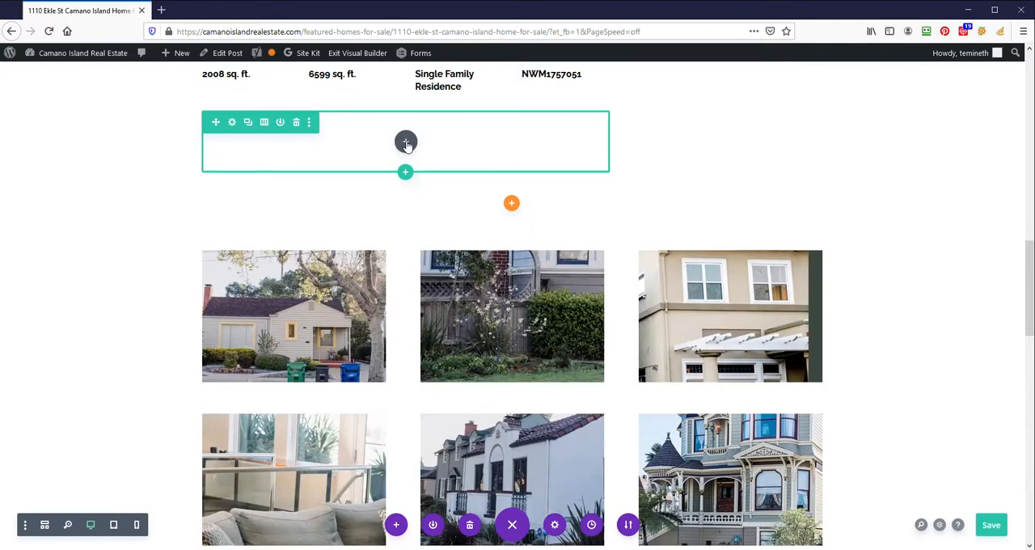
click(406, 143)
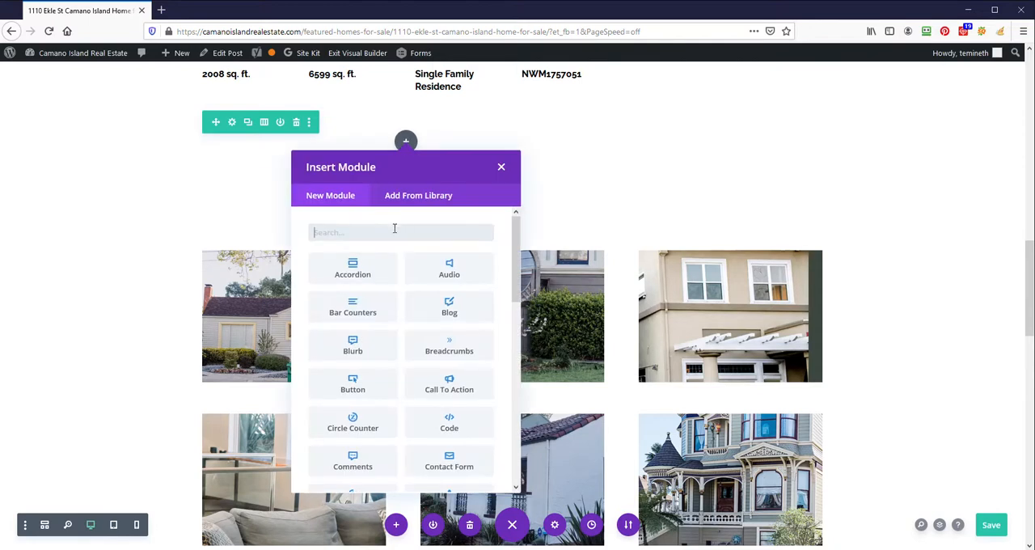
click(464, 426)
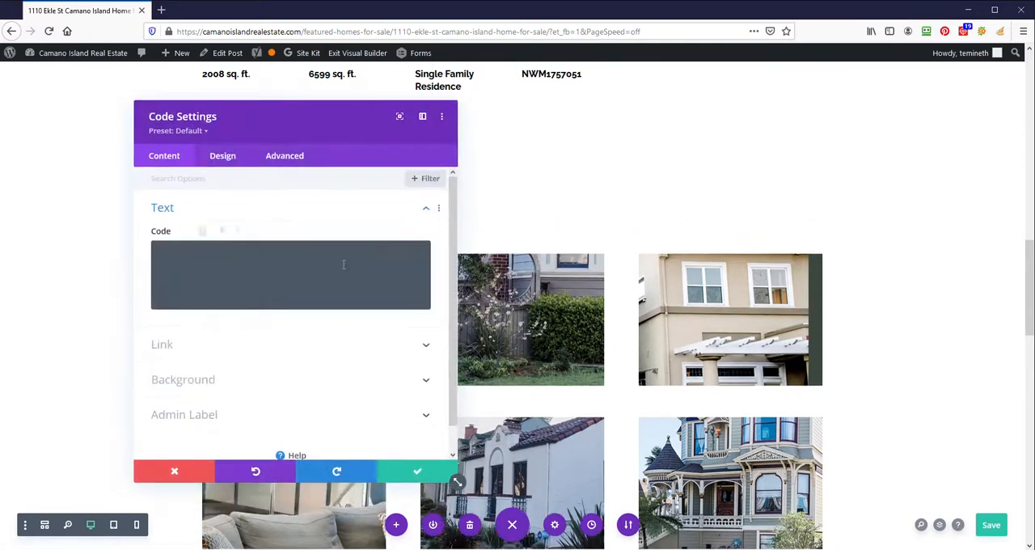
click(268, 261)
text(<iframe src="https://www.matrix.nwmls.com/Matrix/Public/InteractiveMapPopup.aspx?RecordID=118373241&TableID=1&L=1&pbs=1" height="530" width="800" scrolling="no"></iframe>)
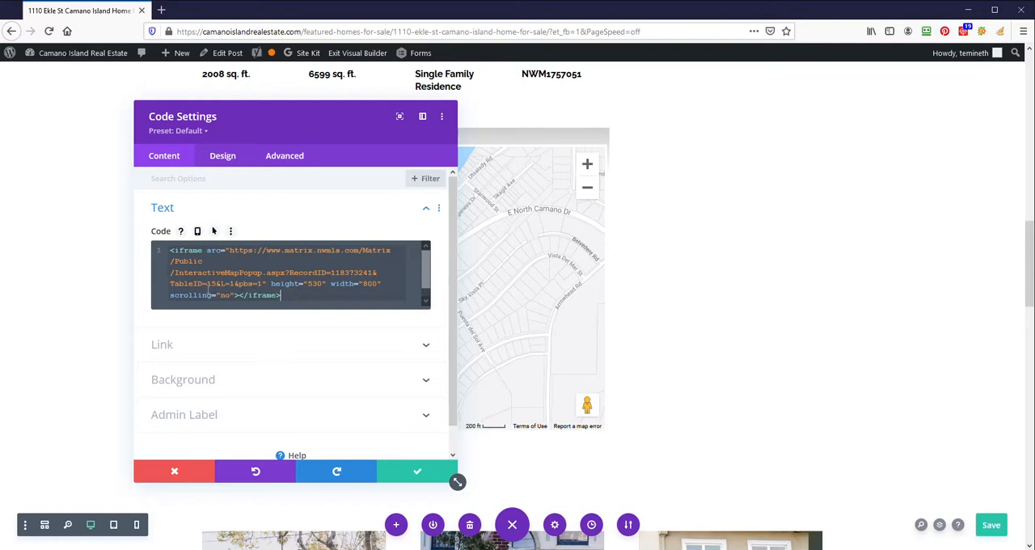
drag(229, 251, 264, 284)
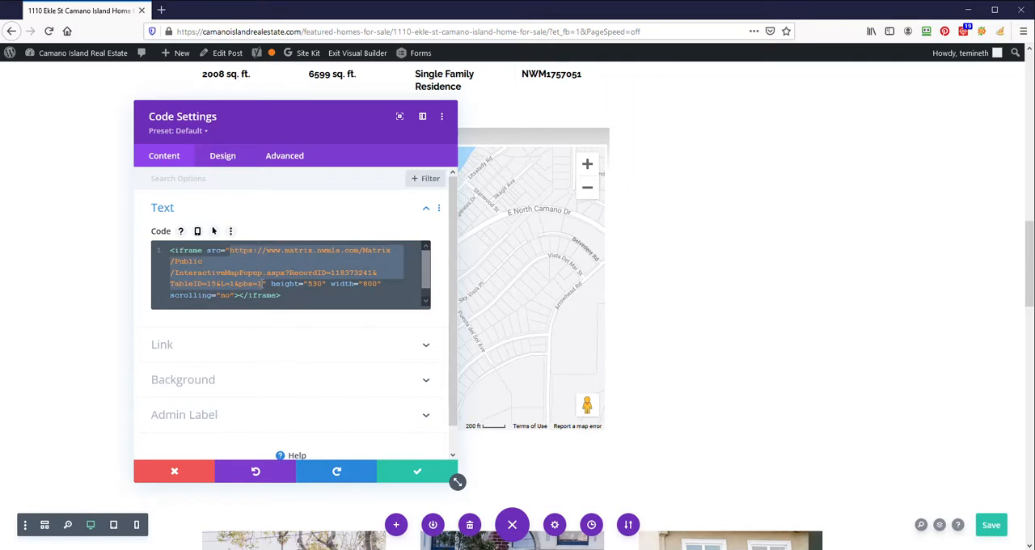
click(326, 294)
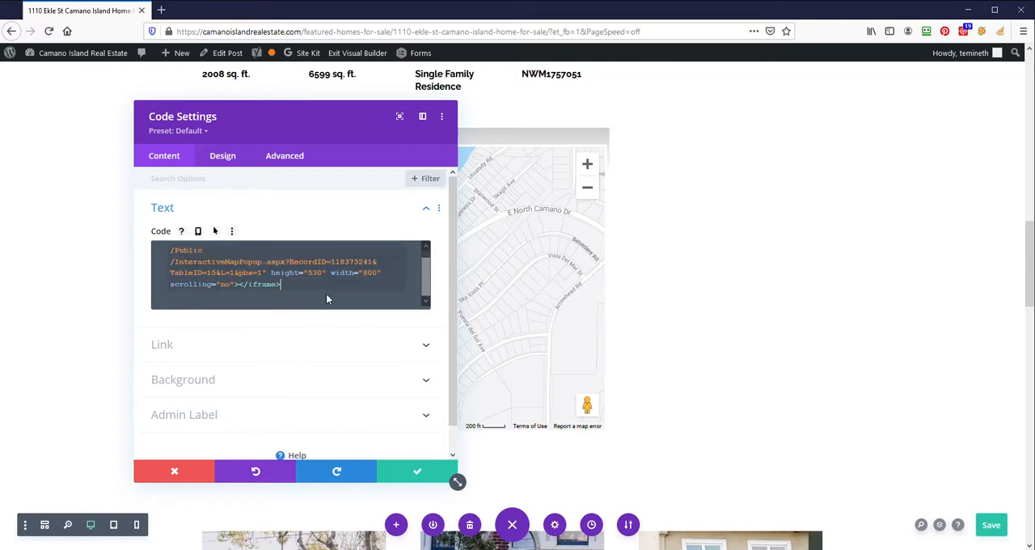
click(424, 476)
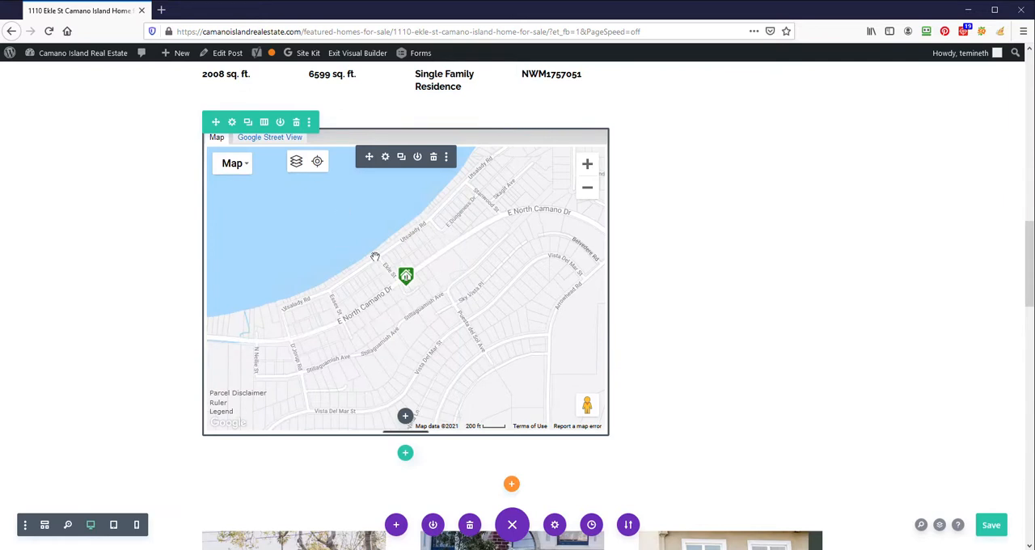
- Test the embedded map by zooming out and back in, and look at the photo gallery below it
click(593, 194)
click(593, 194)
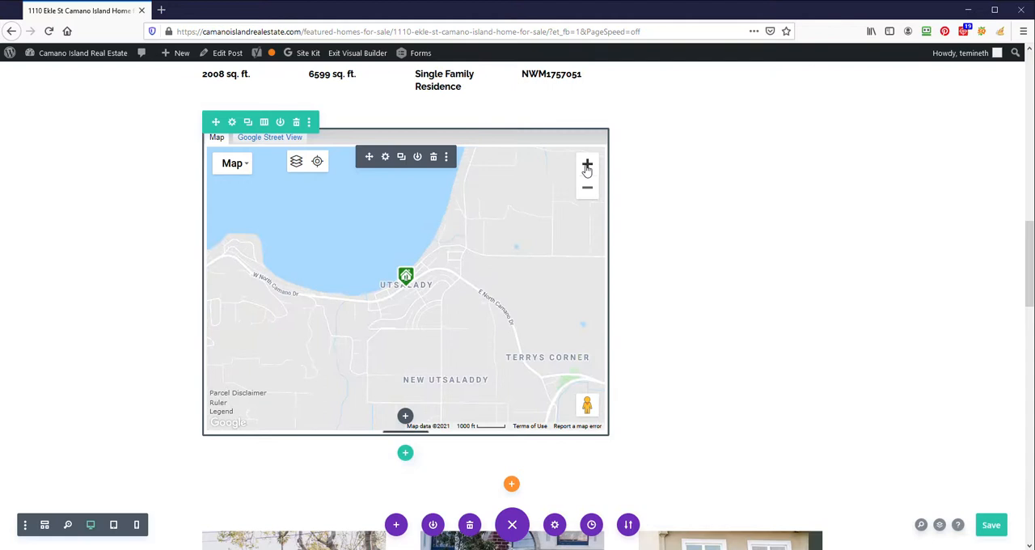
click(587, 167)
click(588, 166)
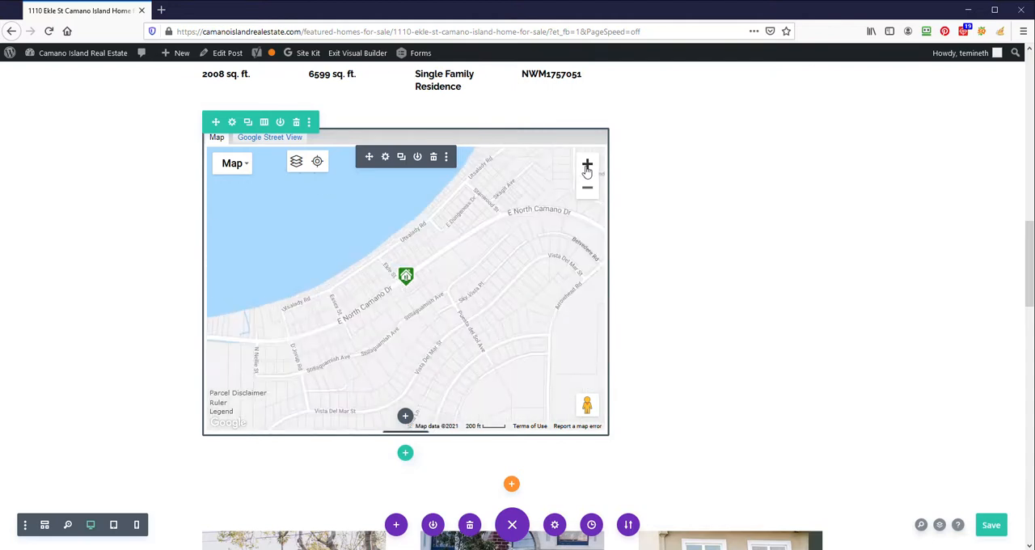
scroll(143, 300, down, 4)
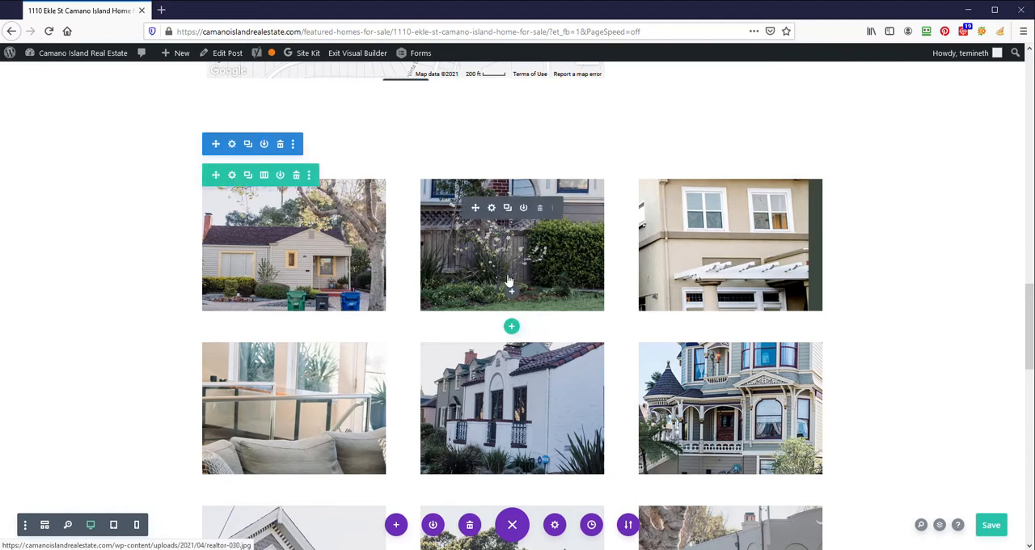
- Look over the three rows of placeholder photos below the map and check the first photo's image settings
scroll(682, 277, down, 3)
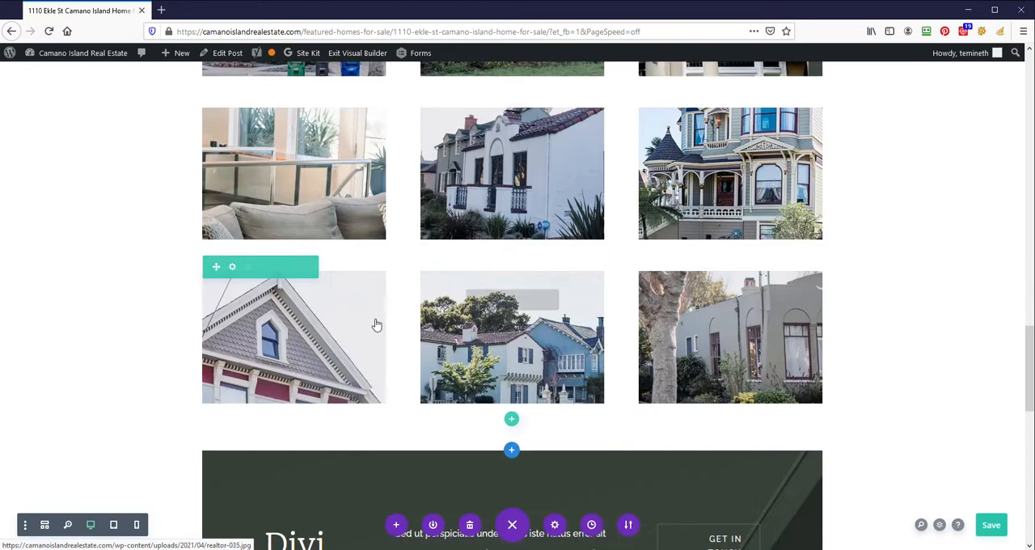
scroll(376, 322, up, 3)
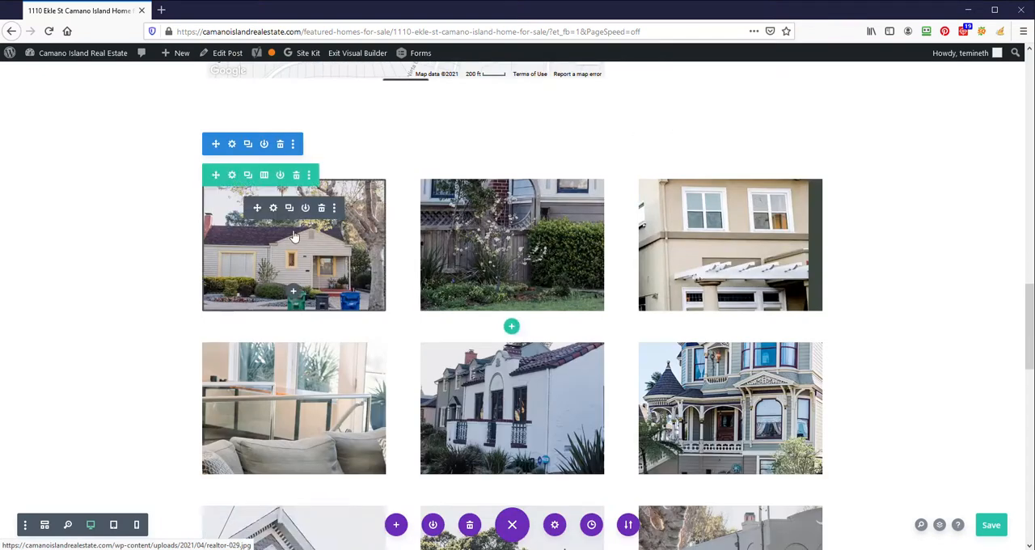
click(271, 212)
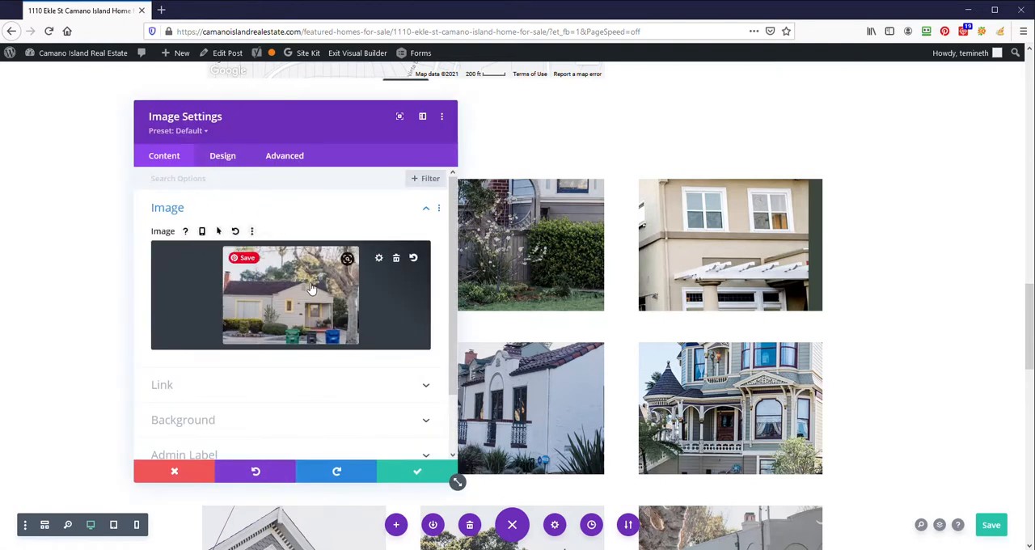
click(417, 471)
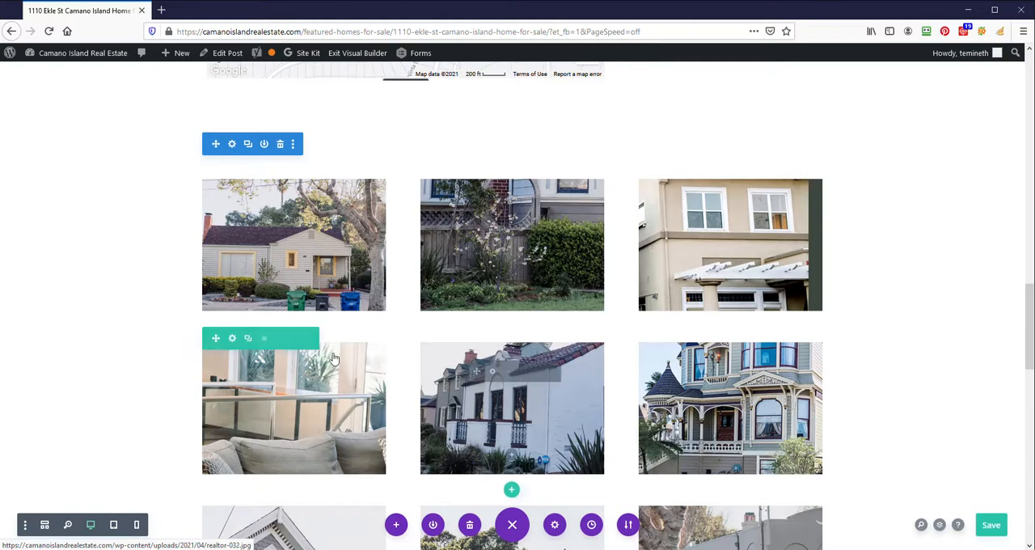
scroll(496, 429, down, 3)
scroll(437, 348, down, 4)
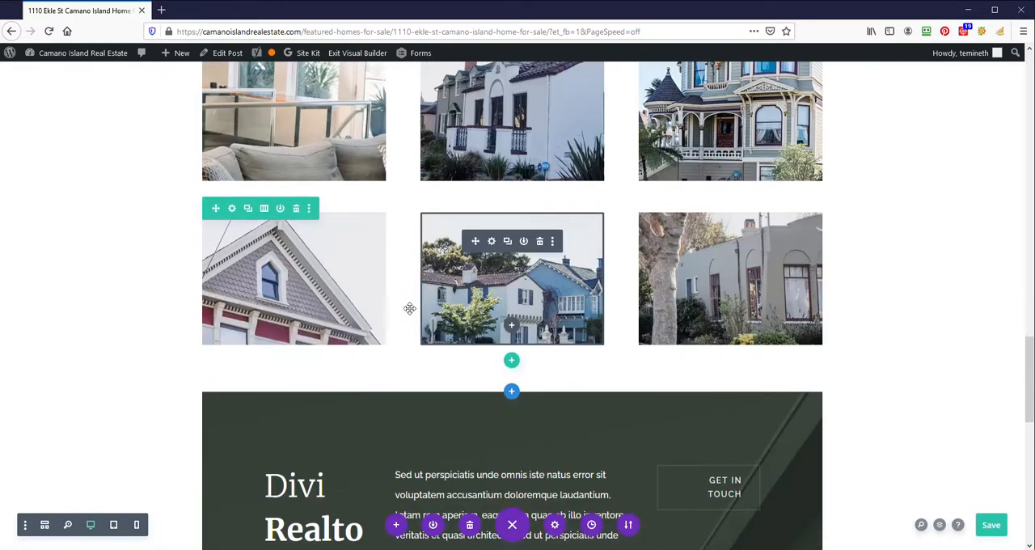
- Delete the first two rows of placeholder photos and change the remaining row to a single-column structure
scroll(407, 304, up, 6)
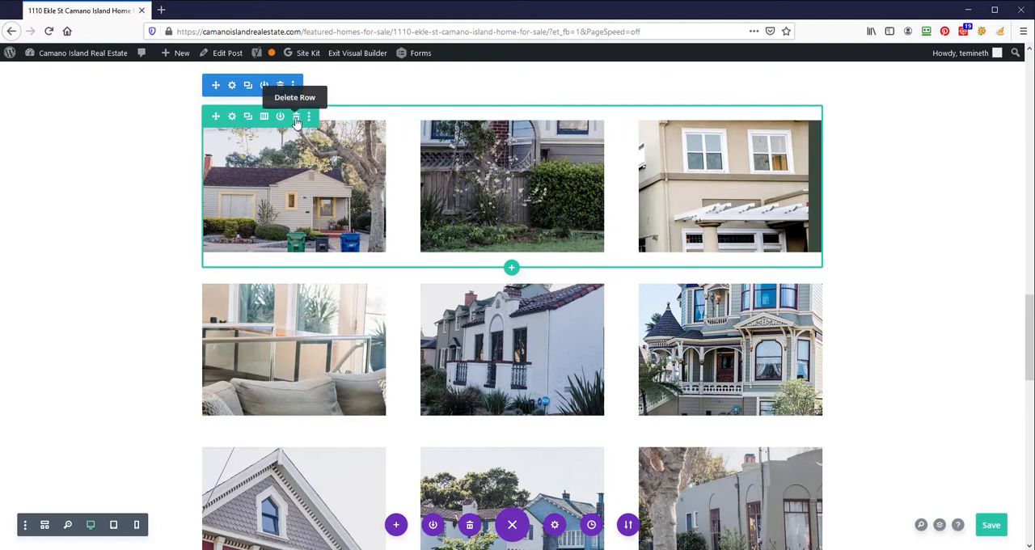
click(296, 117)
click(296, 117)
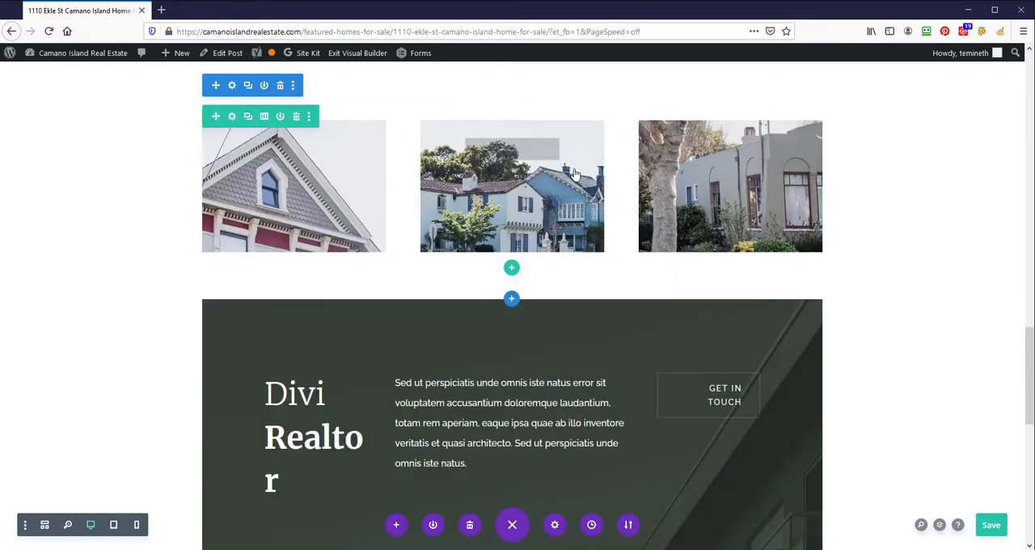
click(265, 118)
click(187, 196)
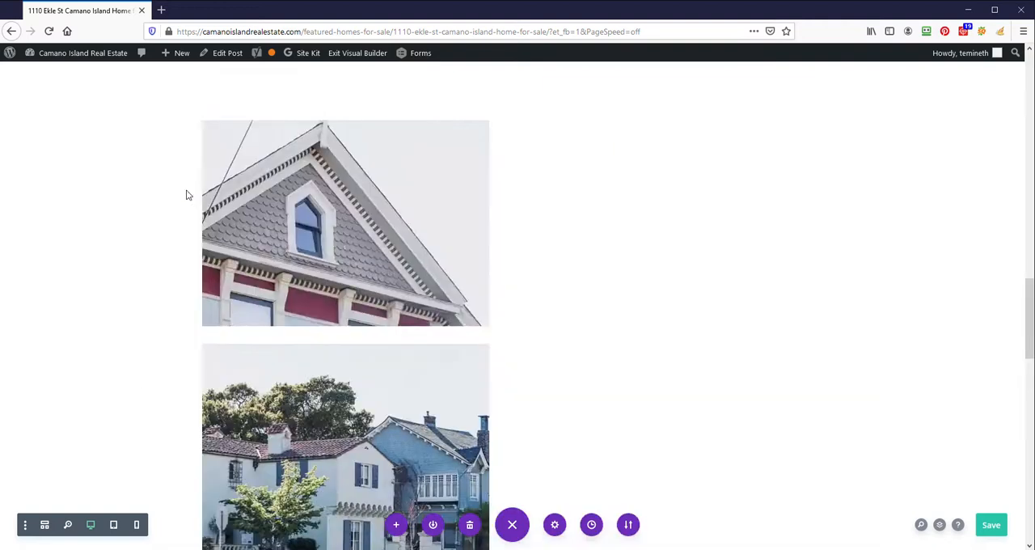
- Delete the three placeholder image modules from the single-column row below the map
scroll(481, 287, down, 2)
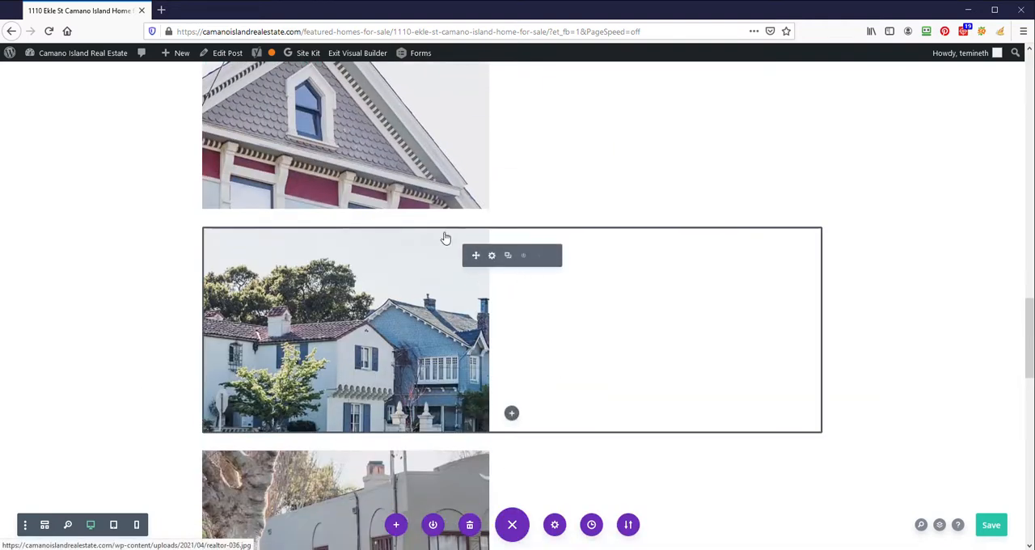
scroll(445, 237, up, 3)
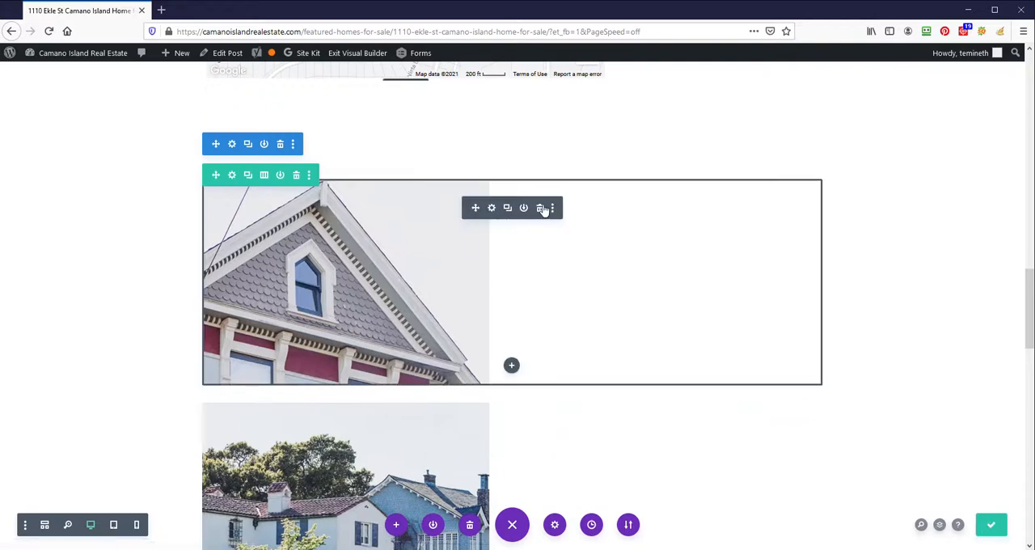
click(542, 209)
click(542, 209)
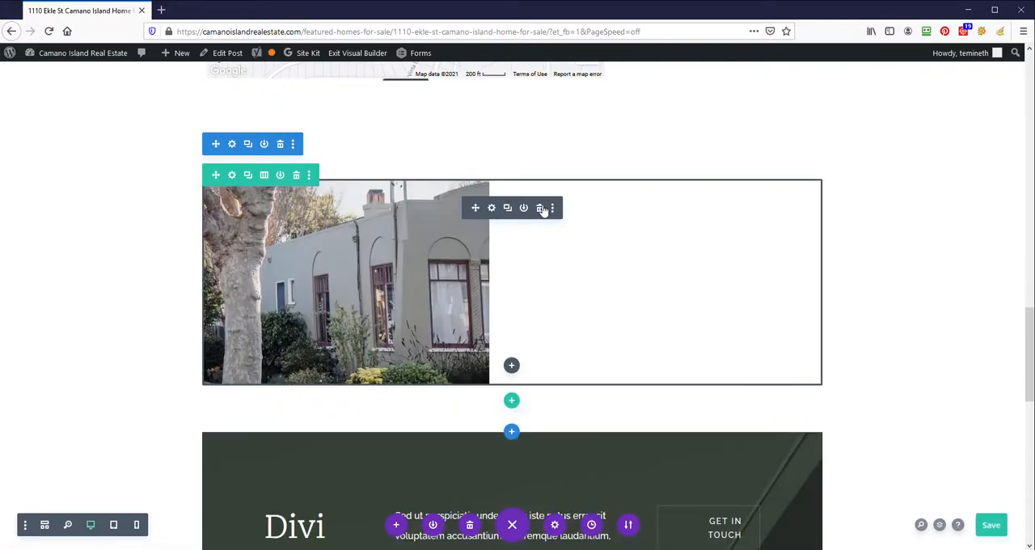
click(542, 209)
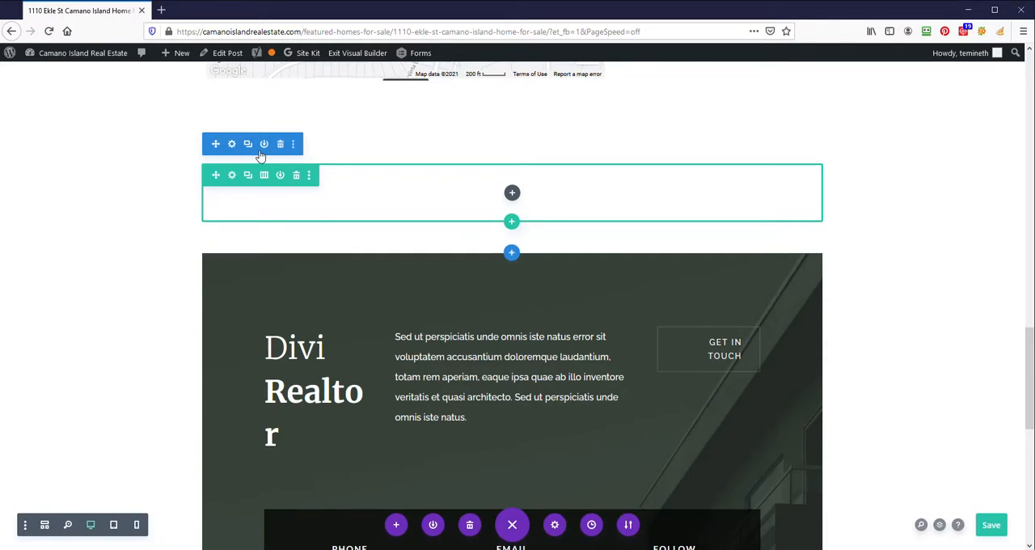
- Insert a Gallery module into the empty row below the map
click(513, 193)
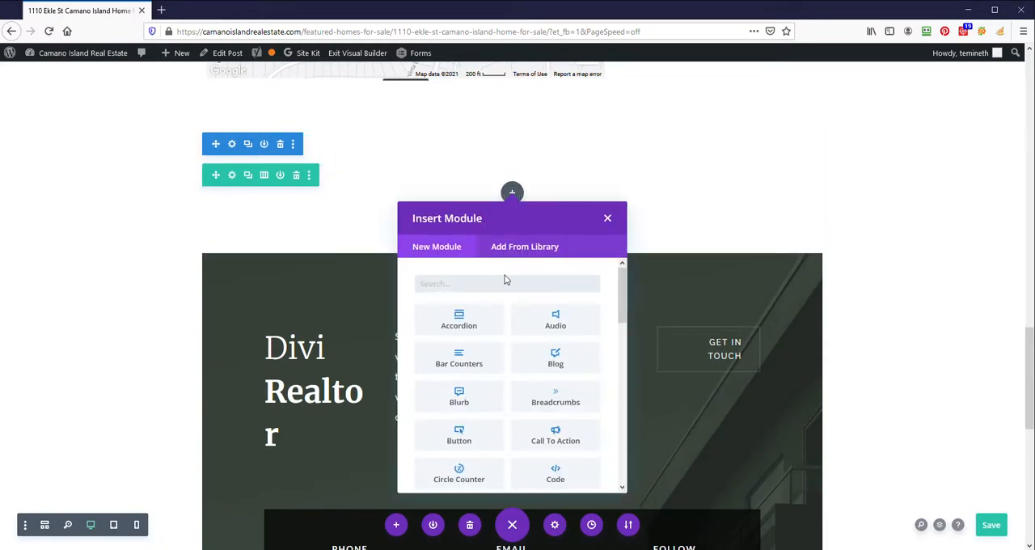
text(gall)
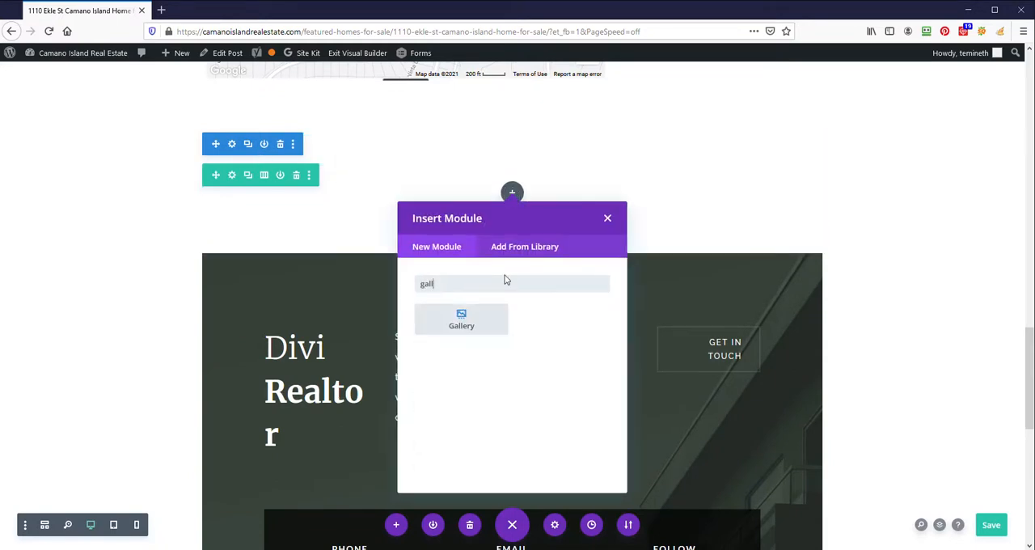
click(457, 326)
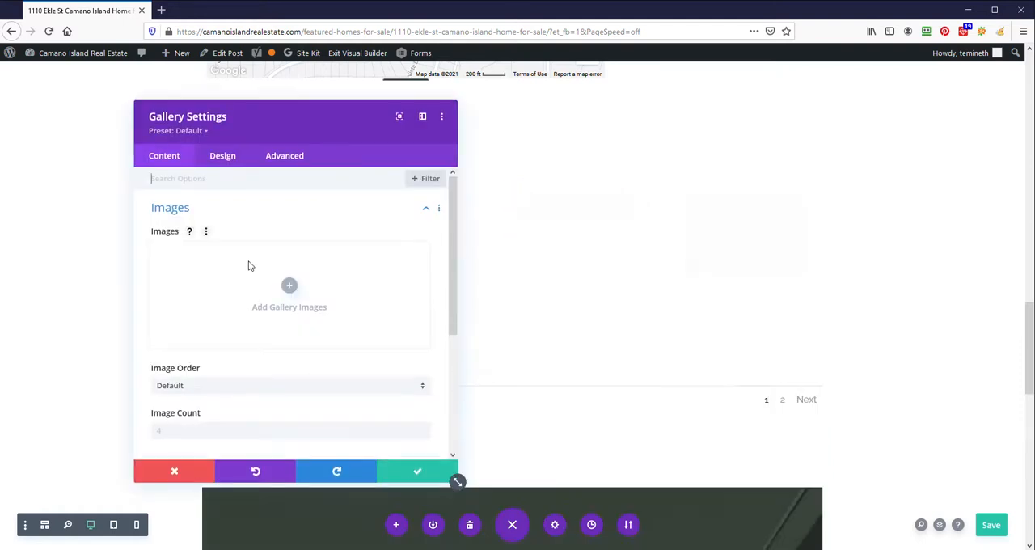
- Upload the nine NWM JPG photos from the Downloads folder and add them to the gallery
click(289, 287)
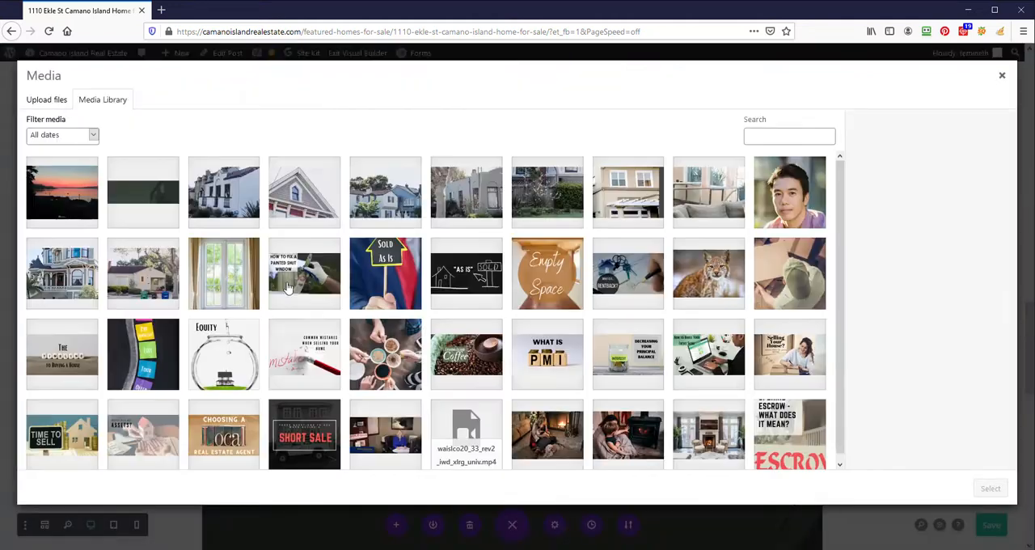
click(45, 107)
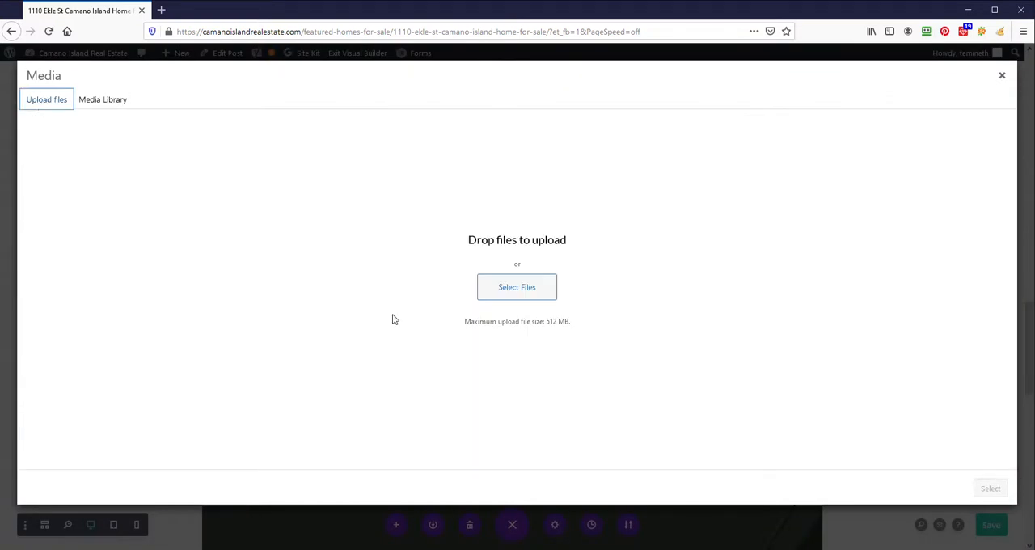
click(529, 287)
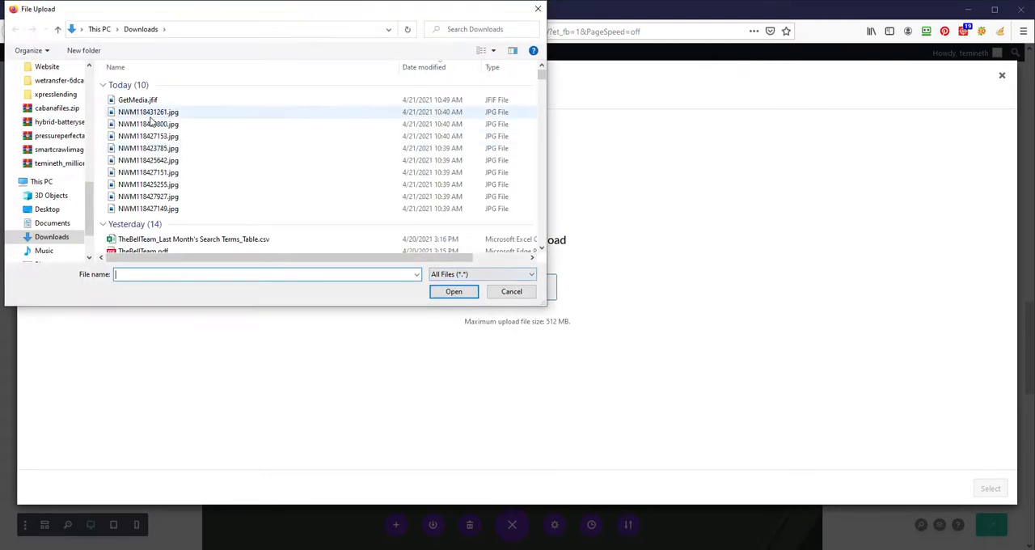
click(148, 113)
shift+click(153, 211)
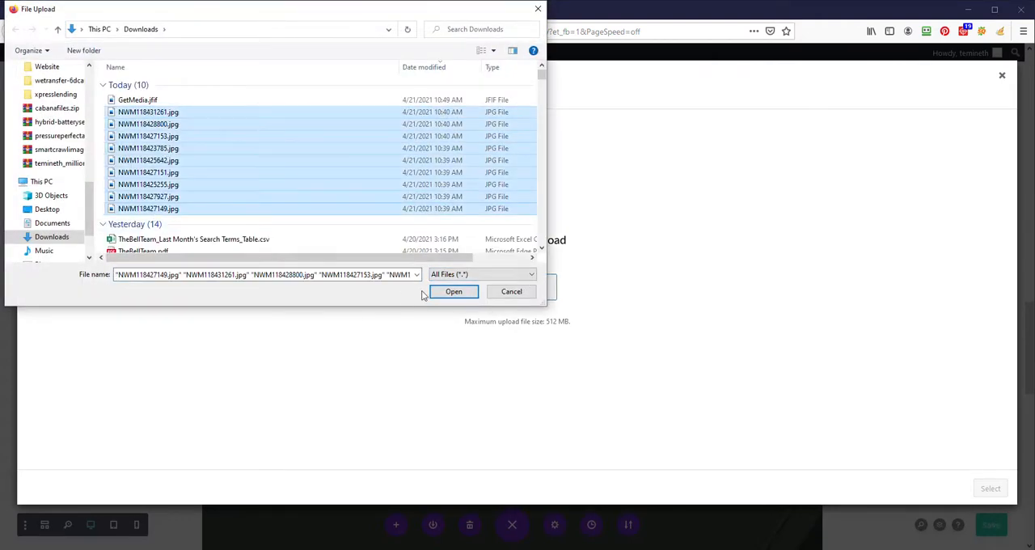
click(453, 292)
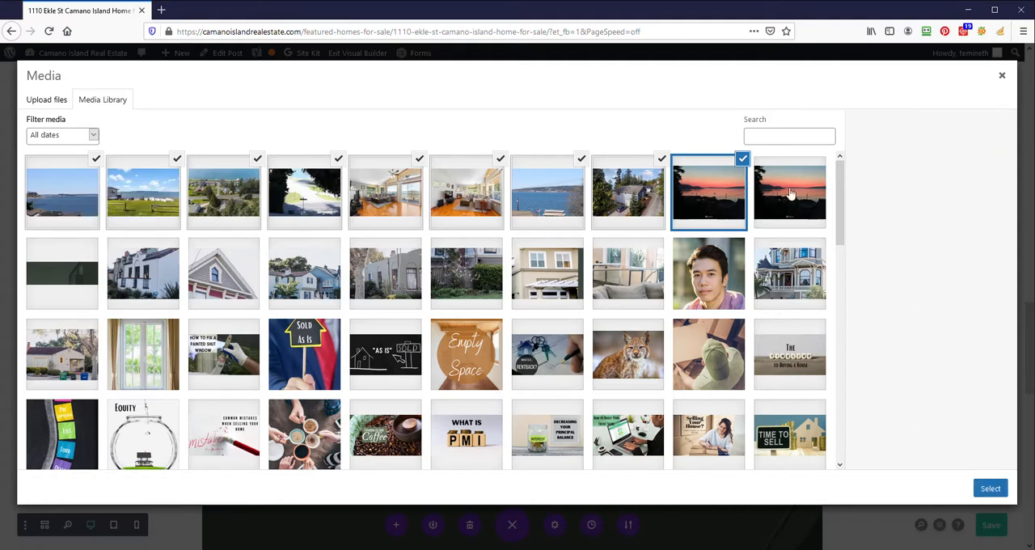
click(996, 491)
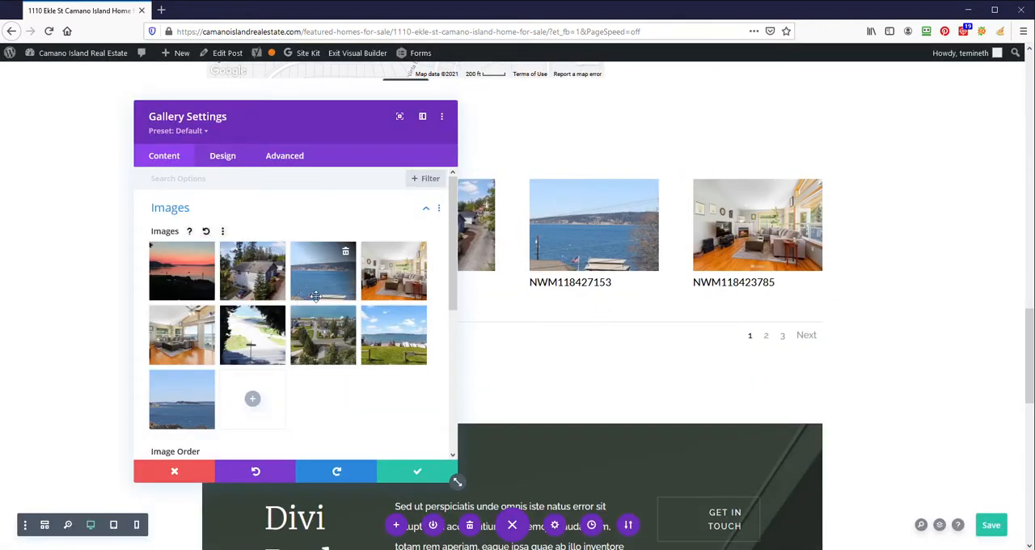
- Configure the gallery content with Random image order, an image count of 3, and titles and captions hidden
scroll(304, 319, down, 3)
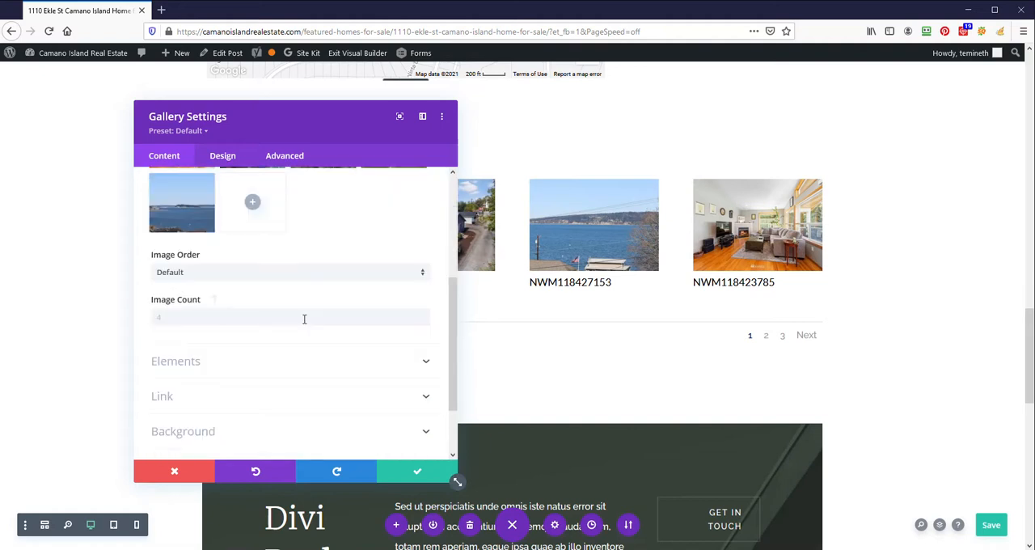
click(283, 274)
click(232, 306)
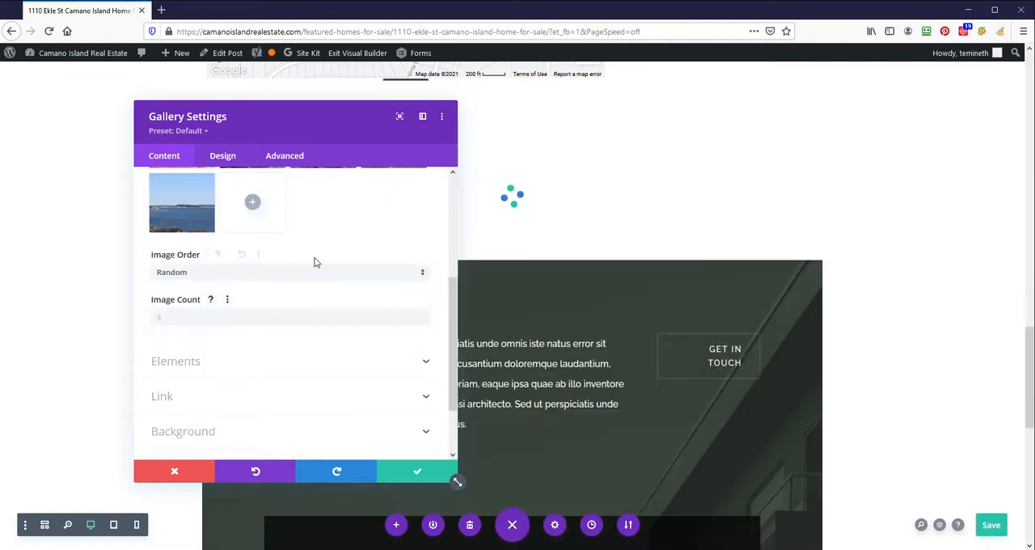
click(208, 316)
text(3)
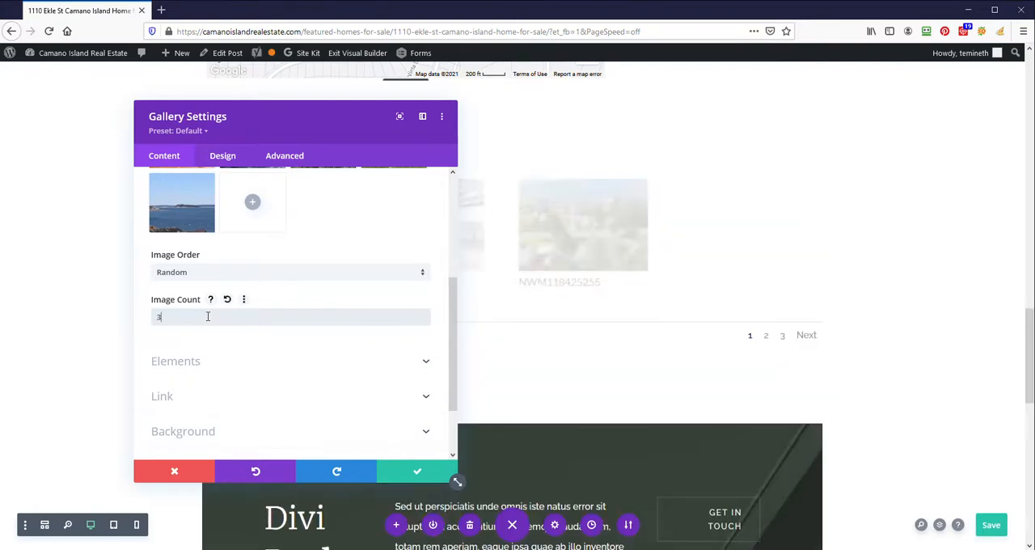
click(289, 362)
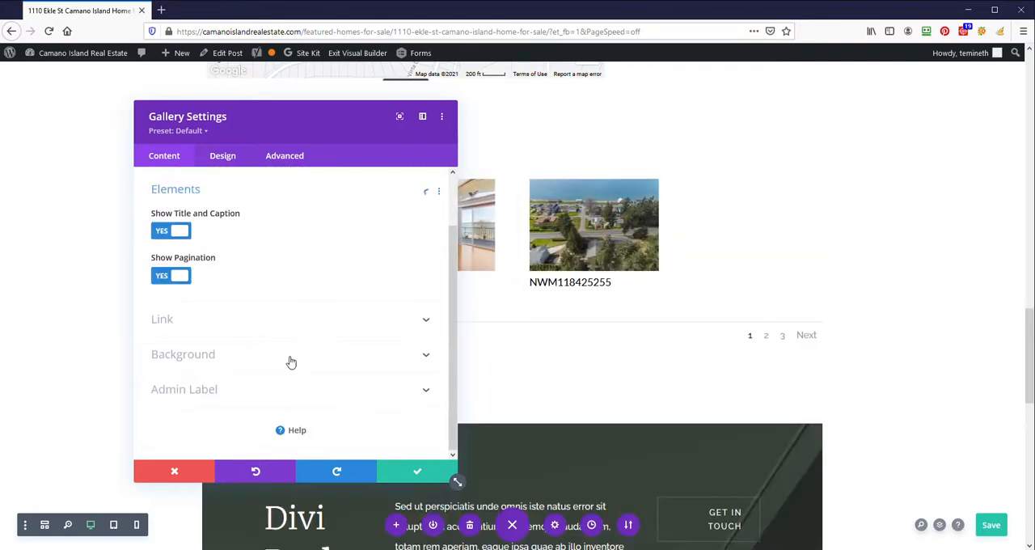
click(164, 233)
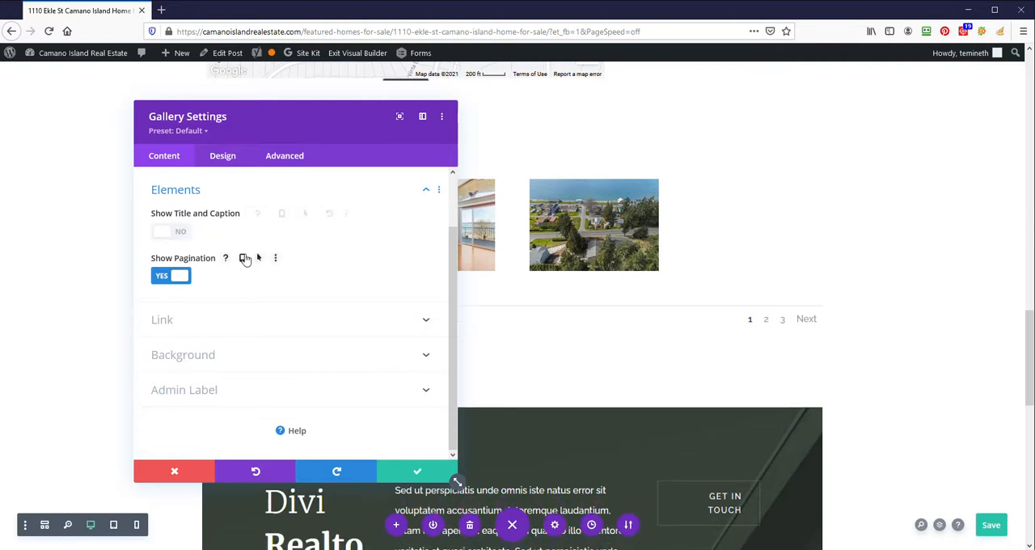
- Set the gallery's Grid layout to 3 images per row with an image area width of 78.6%, and save the module
click(222, 157)
click(227, 211)
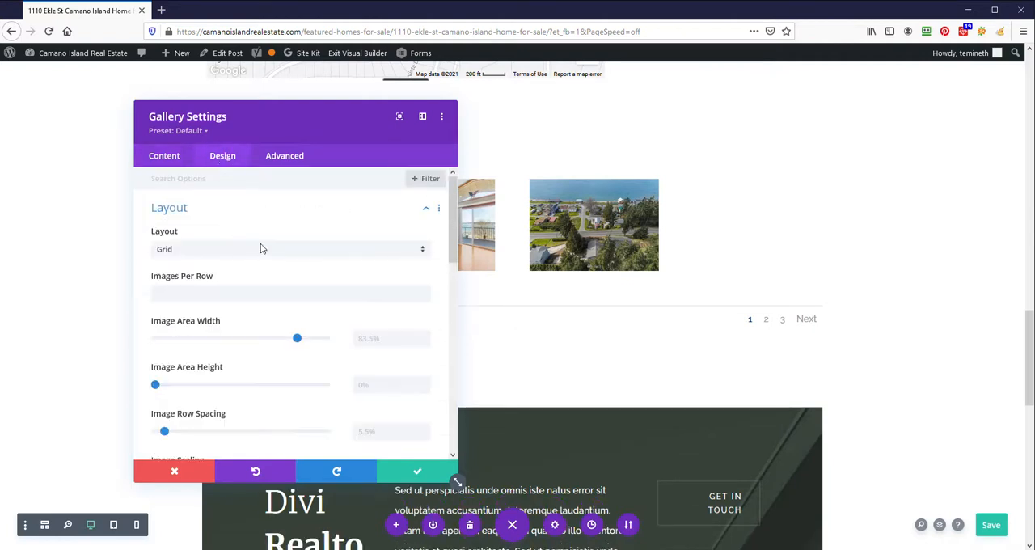
click(241, 254)
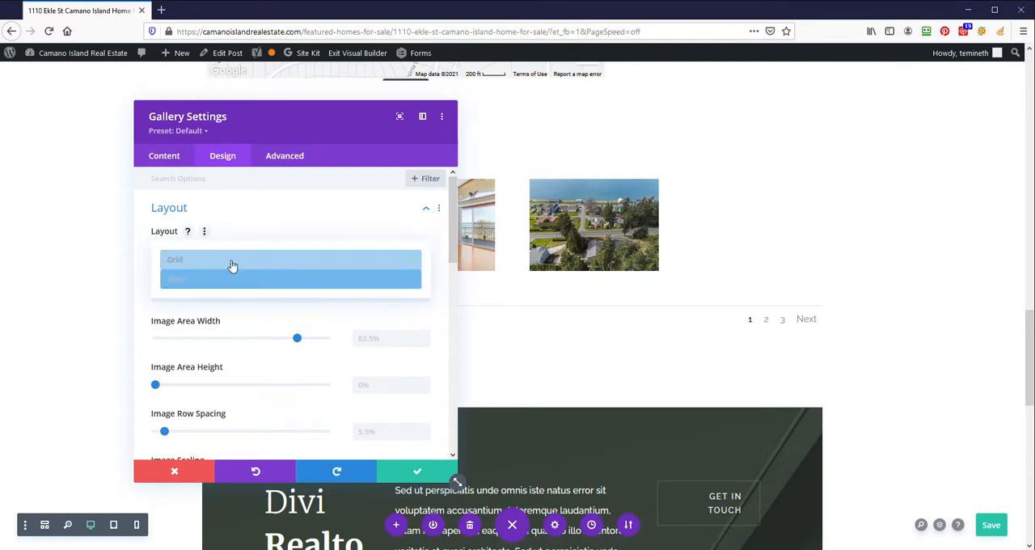
click(232, 261)
click(224, 292)
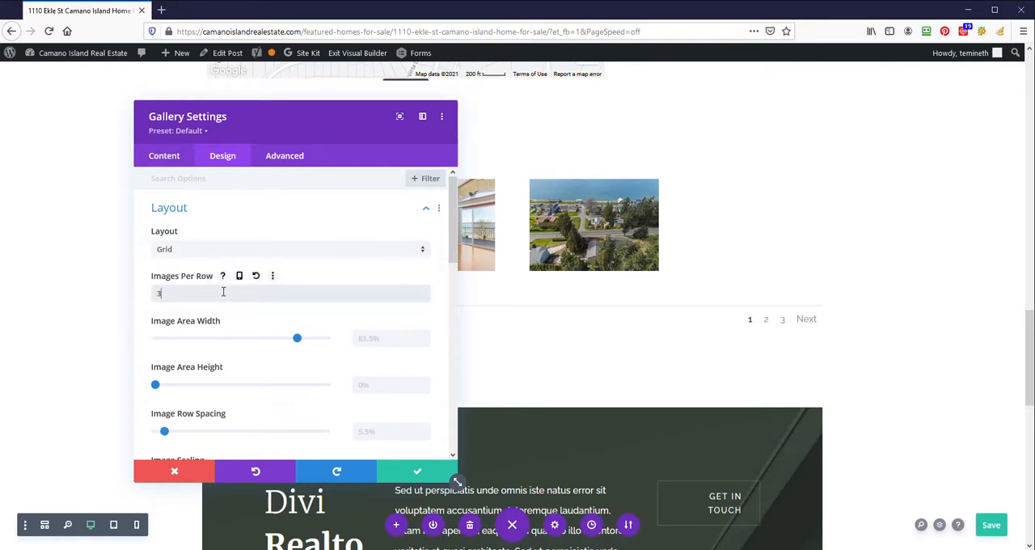
click(232, 322)
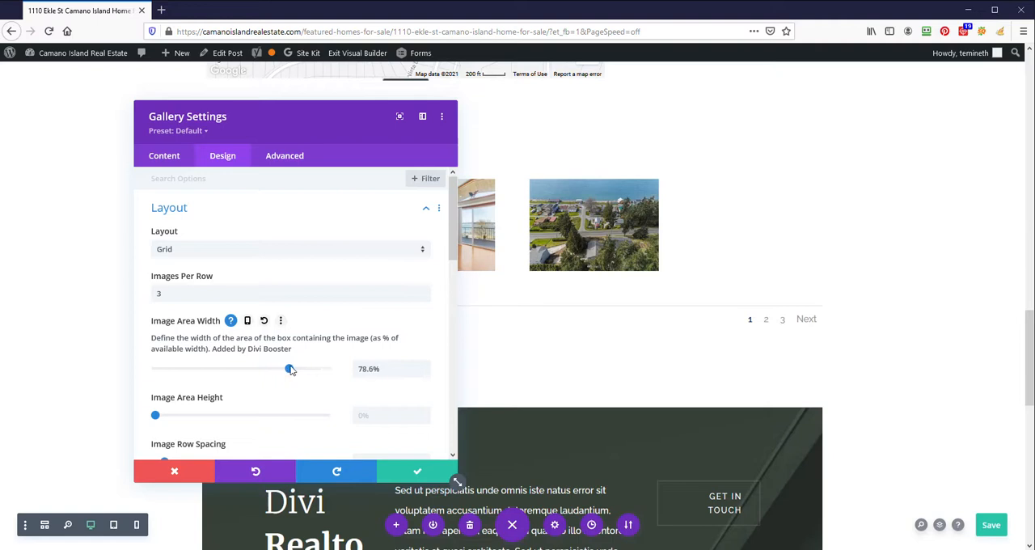
click(399, 476)
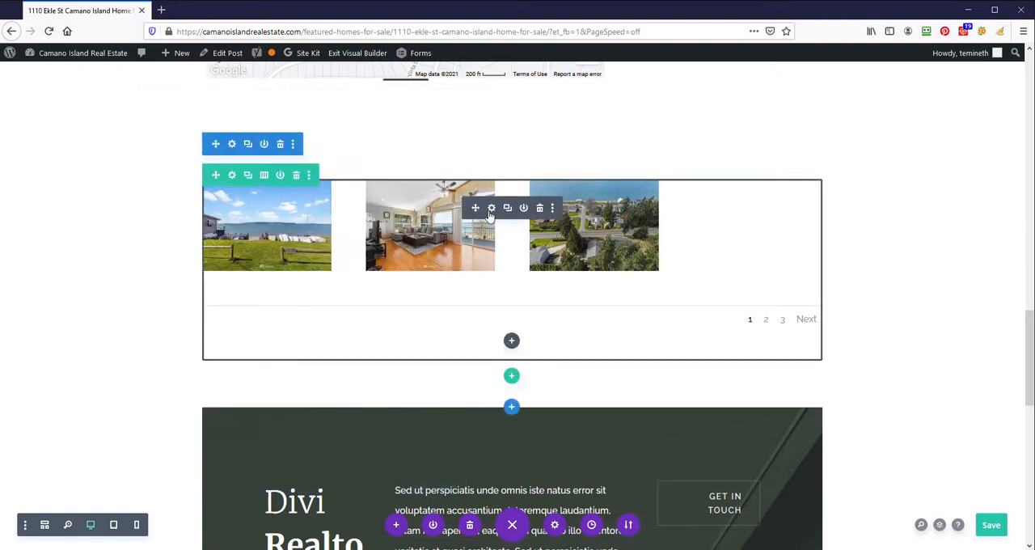
- Reopen the gallery's settings and set the image count to 40
click(491, 207)
scroll(258, 296, down, 3)
double_click(214, 318)
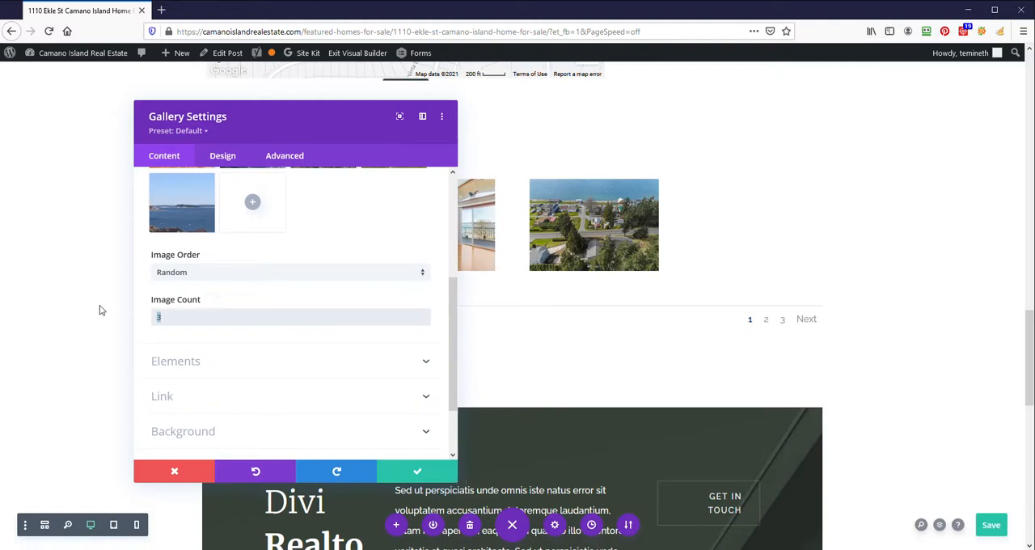
text(40)
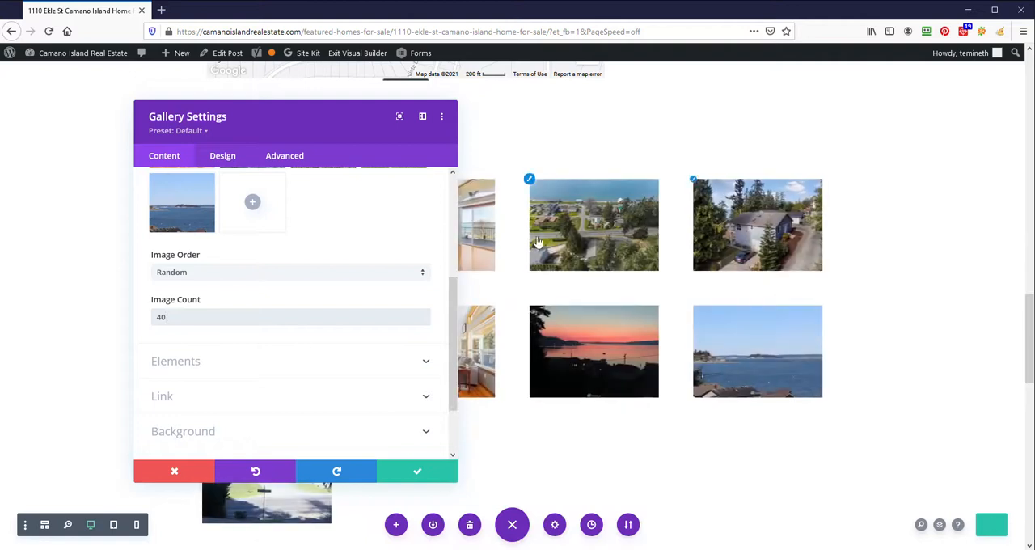
scroll(298, 339, down, 1)
scroll(306, 315, down, 1)
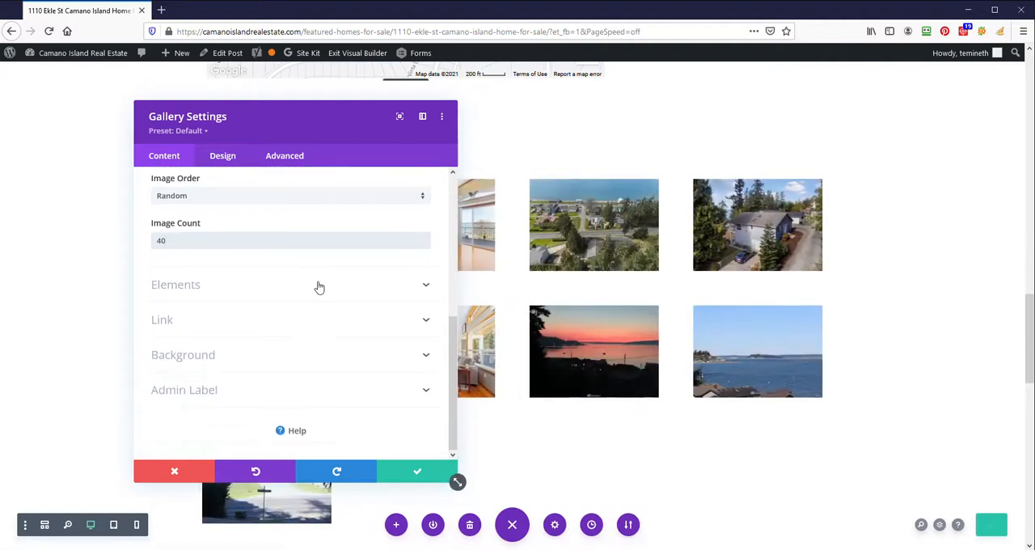
click(317, 286)
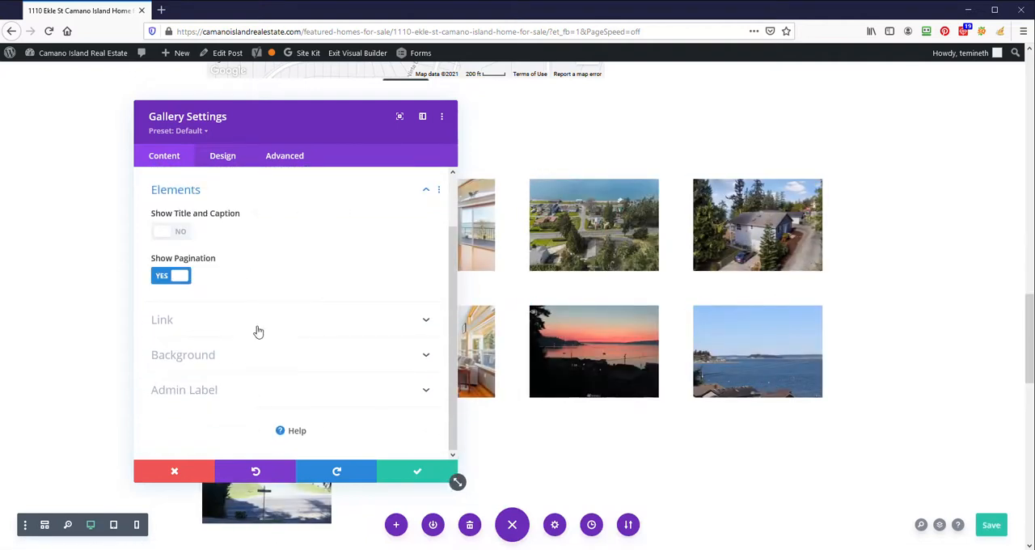
scroll(263, 275, up, 1)
- Try the Actual Size and Cover image scaling options in the gallery's layout design, and return the scaling to Fill
click(229, 159)
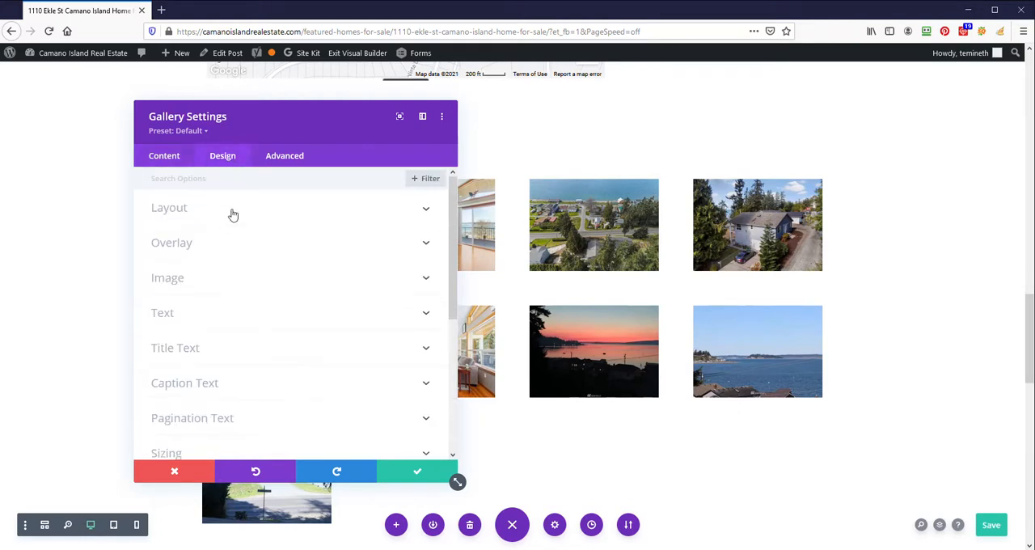
click(233, 215)
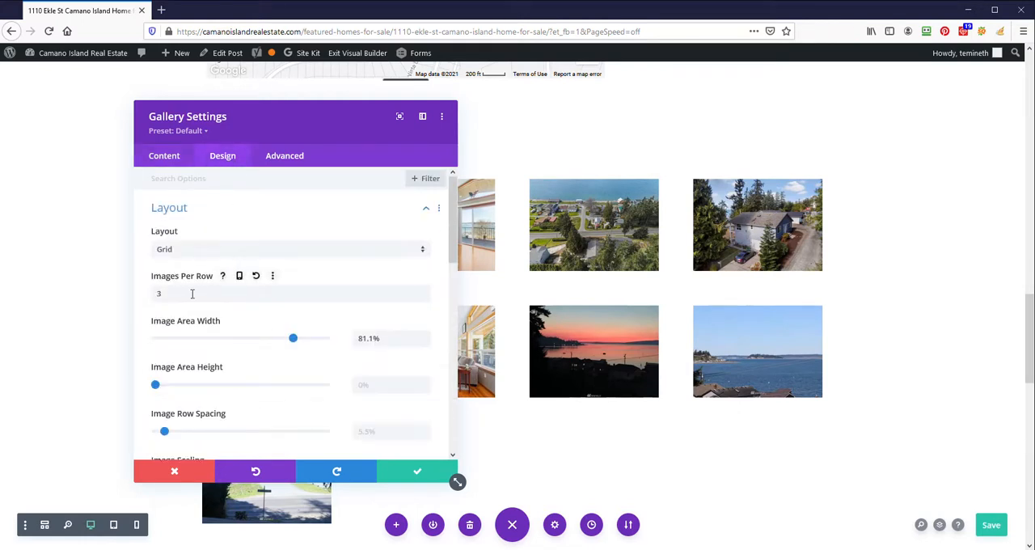
scroll(208, 374, down, 2)
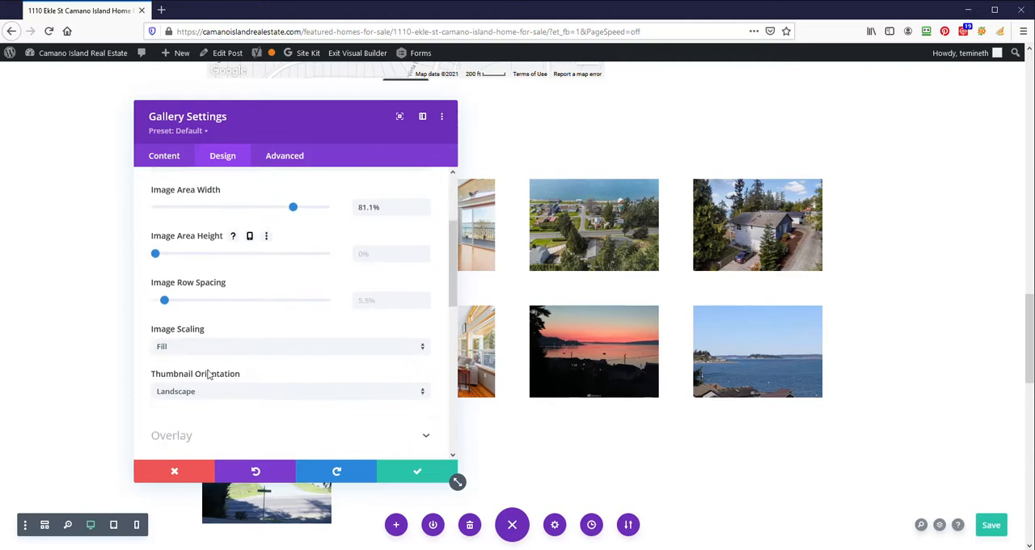
click(210, 357)
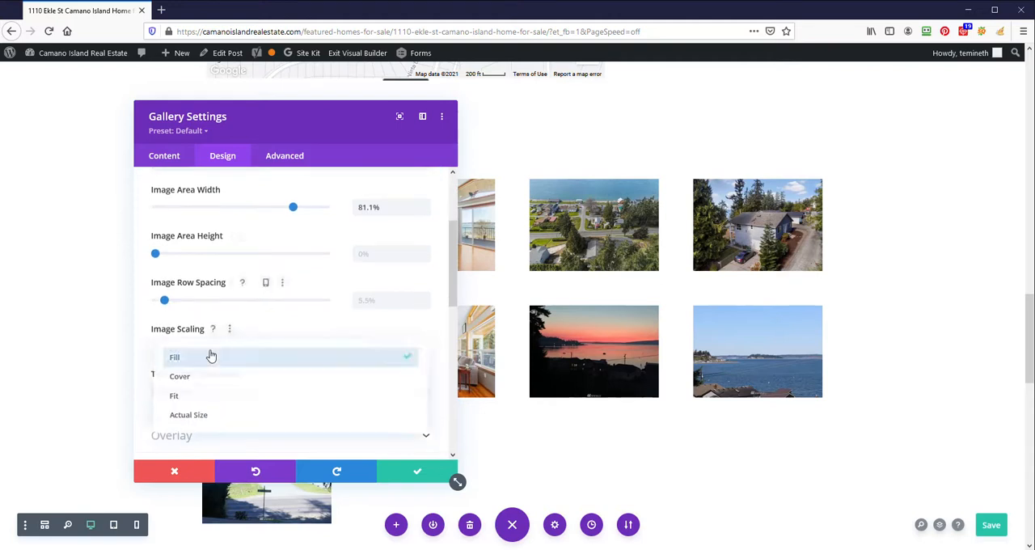
click(211, 415)
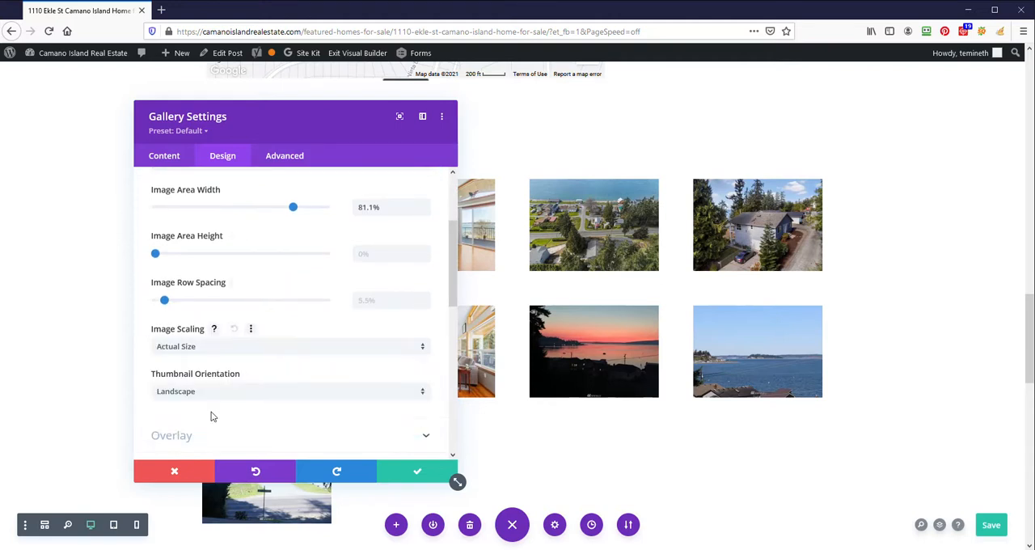
click(217, 350)
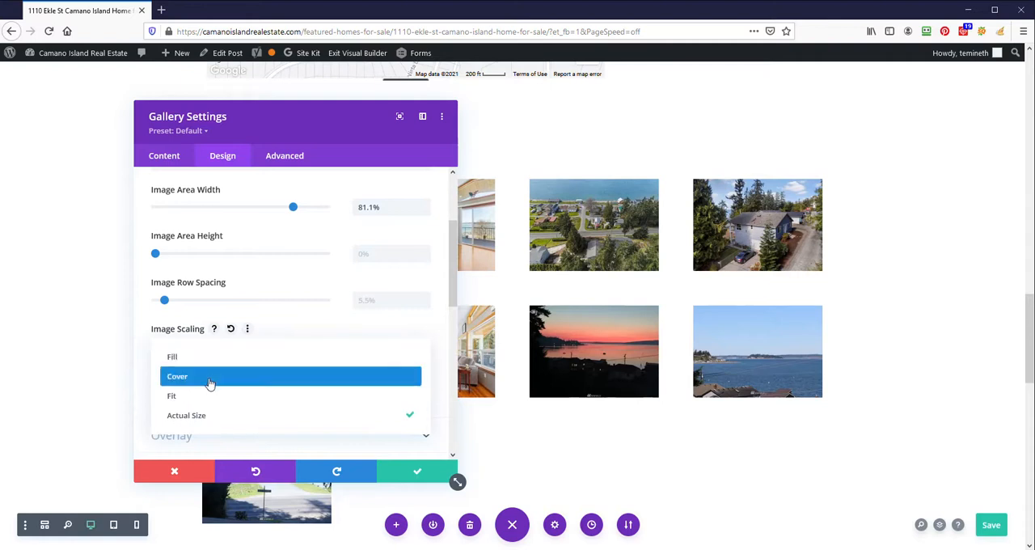
click(212, 376)
click(213, 349)
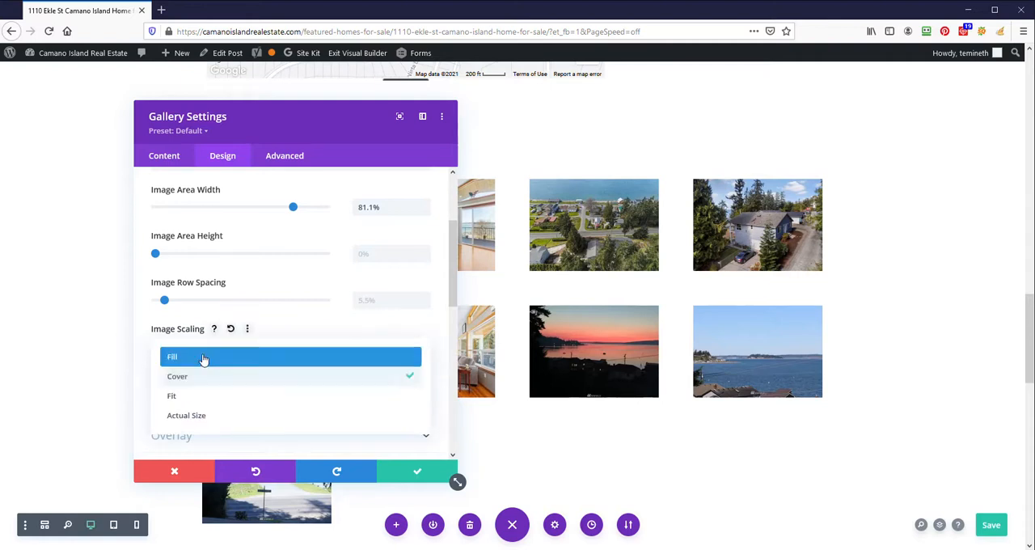
click(203, 358)
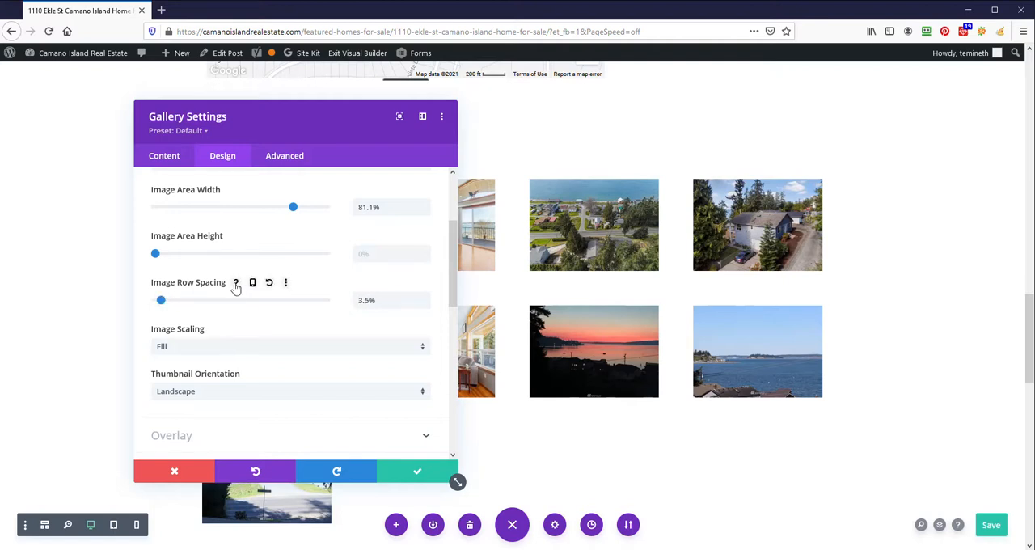
- Reset the gallery's image row spacing to its default and set the image area width to 90.3%
click(270, 284)
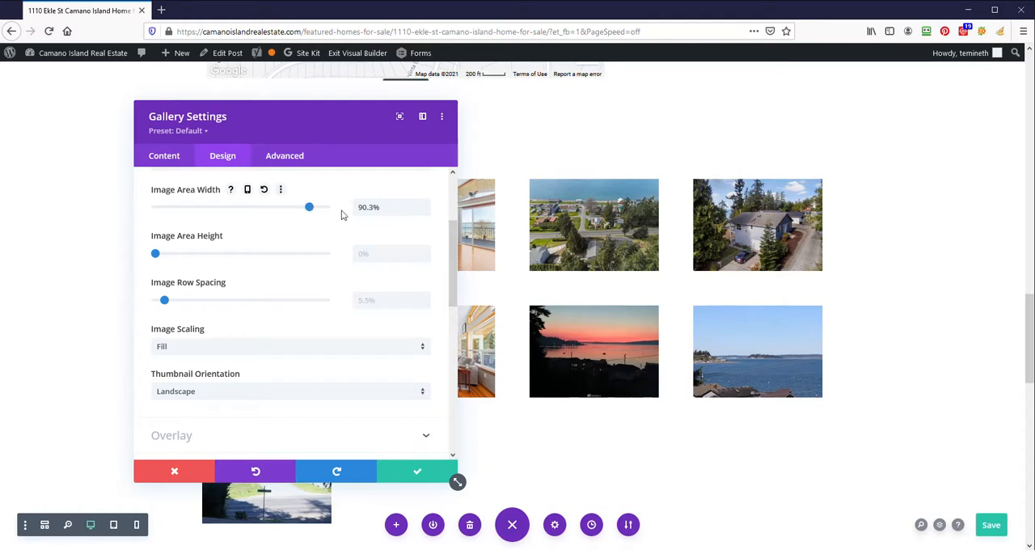
- Examine the gallery's remaining design options, including overlay colors and icon, image corners, shadow and filters, and pagination text
scroll(328, 331, down, 3)
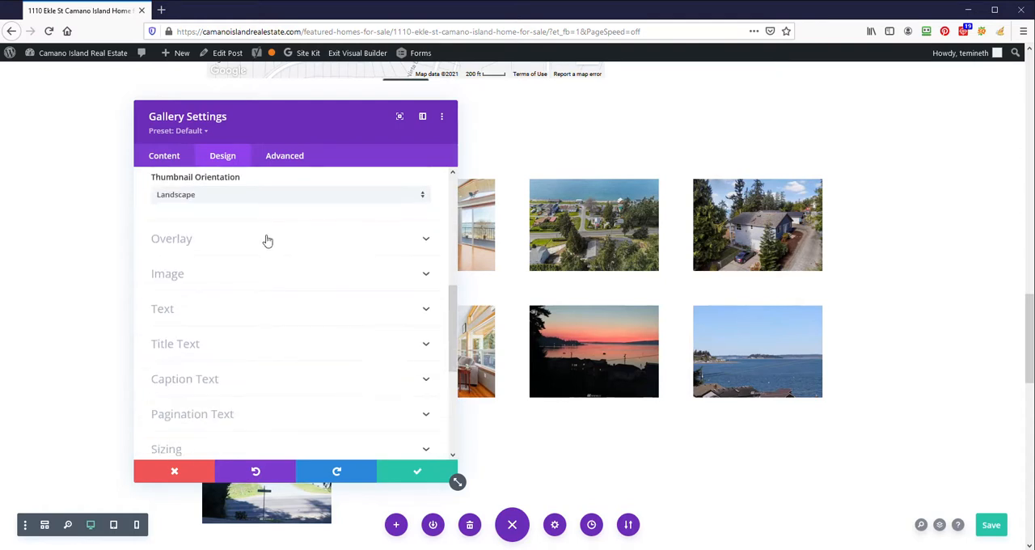
click(267, 239)
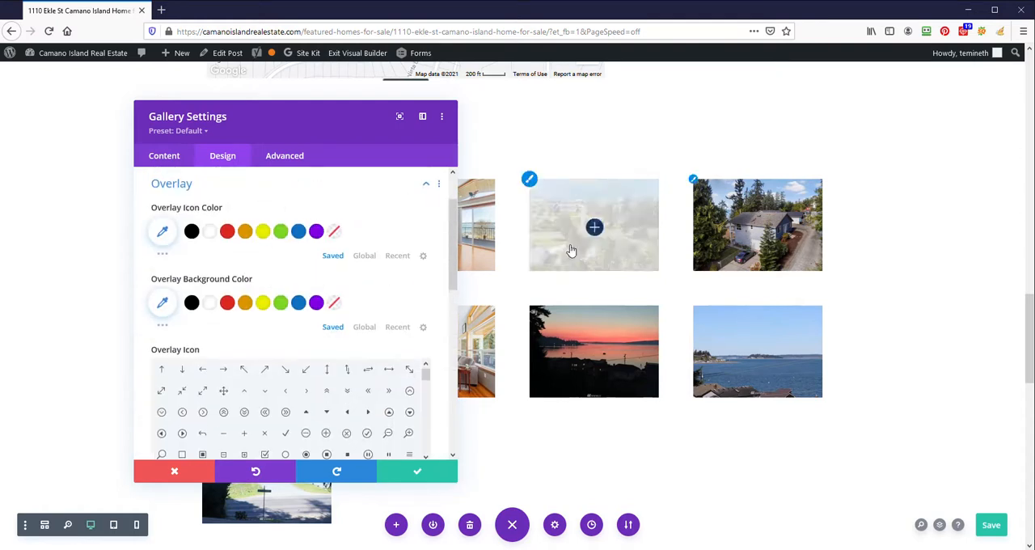
scroll(231, 331, down, 3)
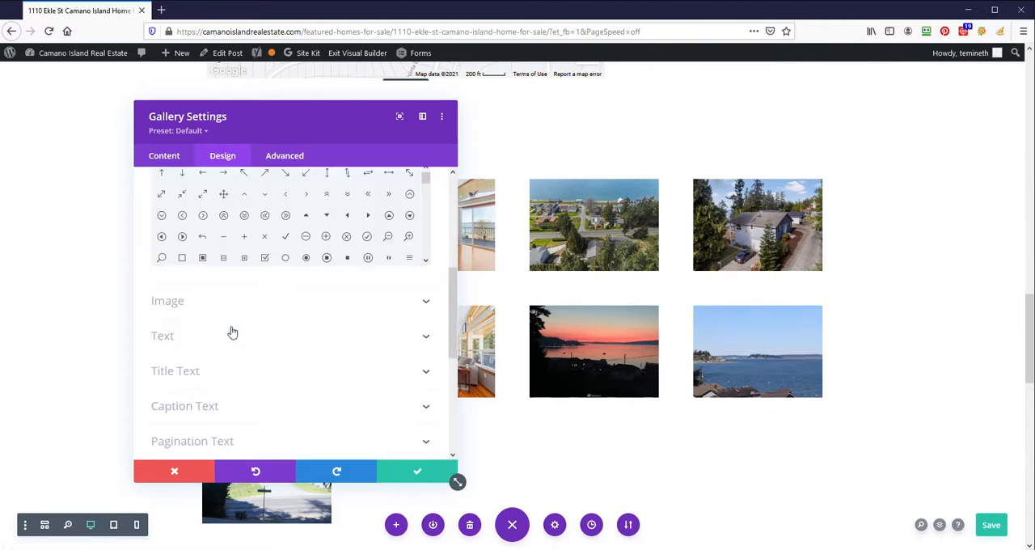
click(226, 311)
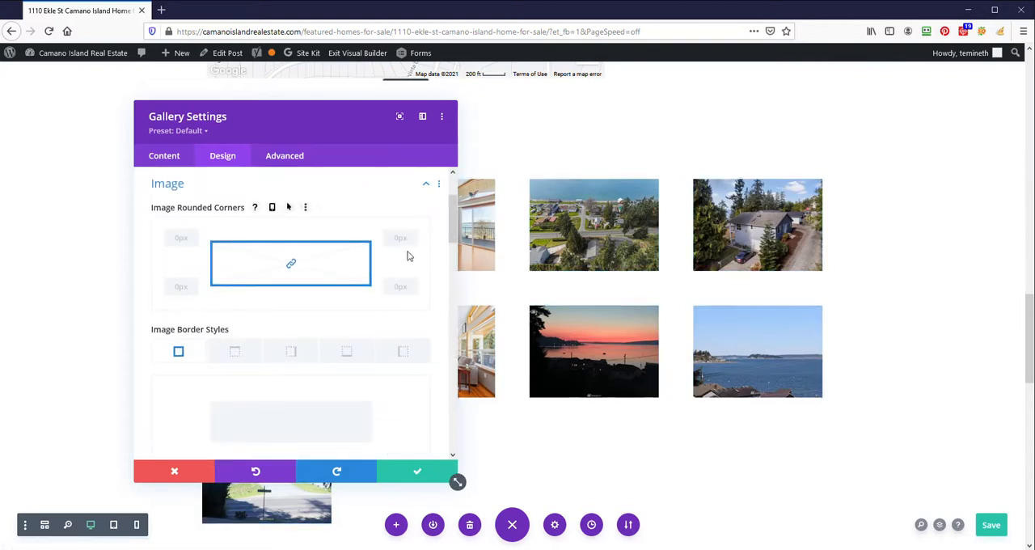
scroll(301, 318, down, 6)
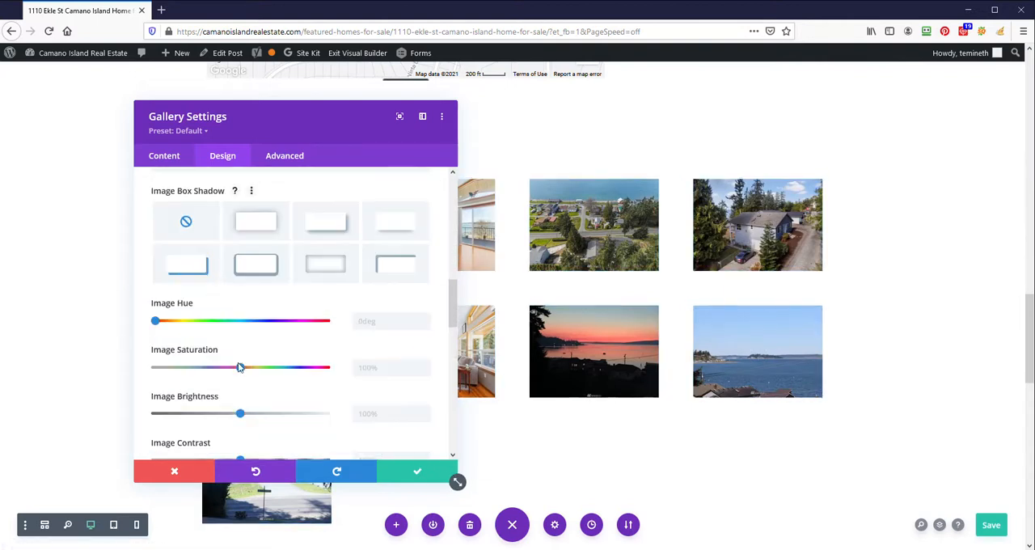
scroll(224, 331, down, 3)
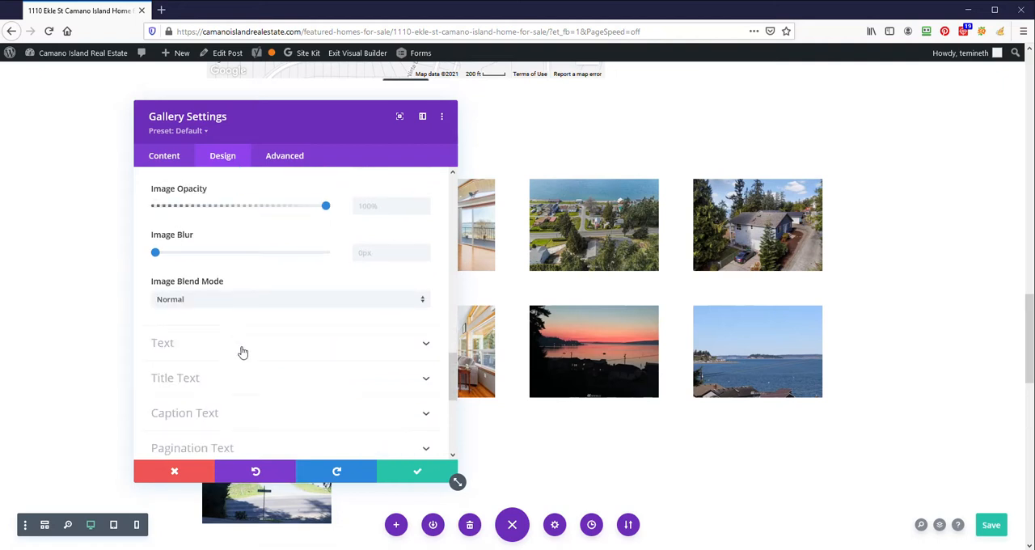
scroll(243, 352, down, 2)
click(250, 384)
scroll(259, 307, down, 2)
scroll(372, 324, down, 1)
scroll(284, 365, down, 4)
scroll(536, 396, down, 3)
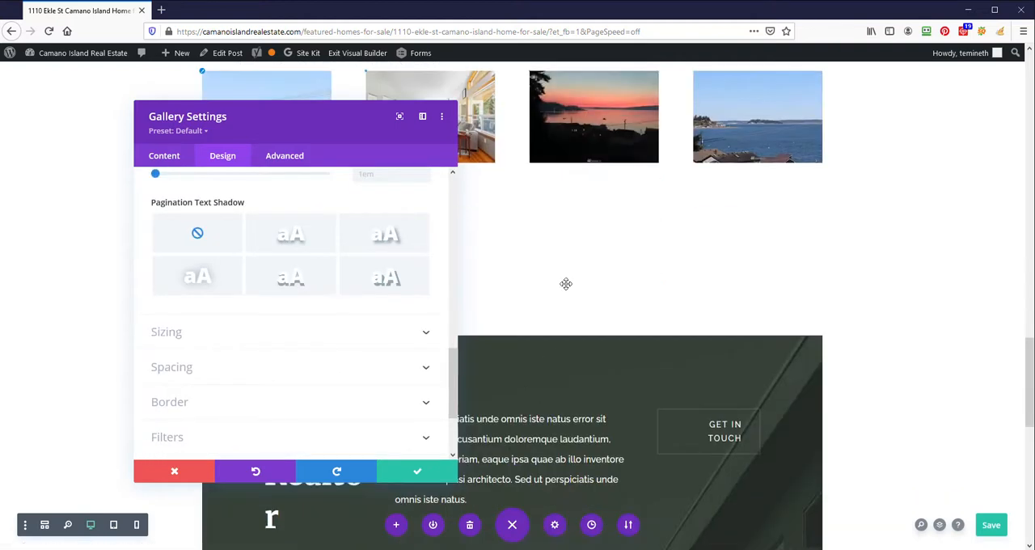
scroll(566, 283, up, 3)
- Apply the gallery module's settings and save the page
click(417, 471)
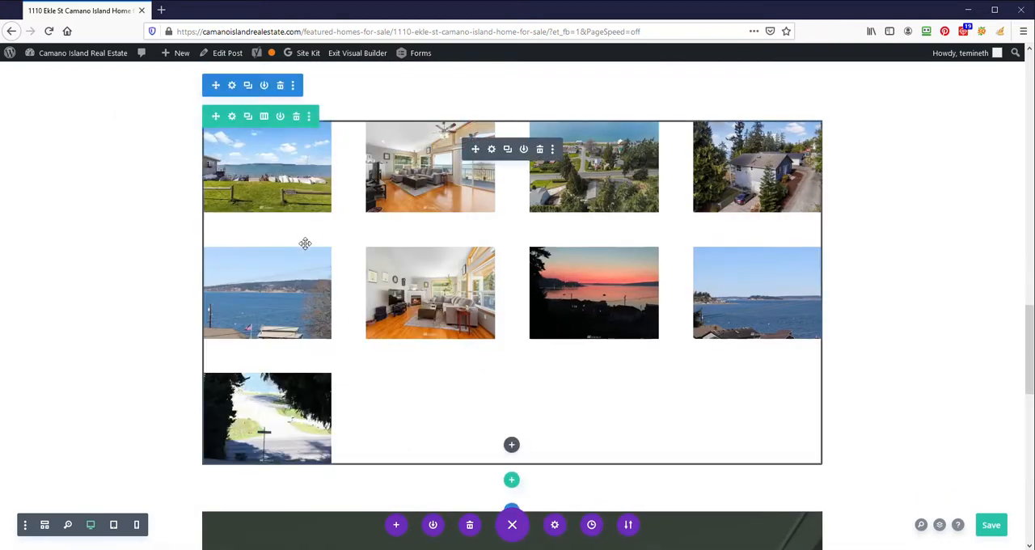
click(989, 517)
click(995, 526)
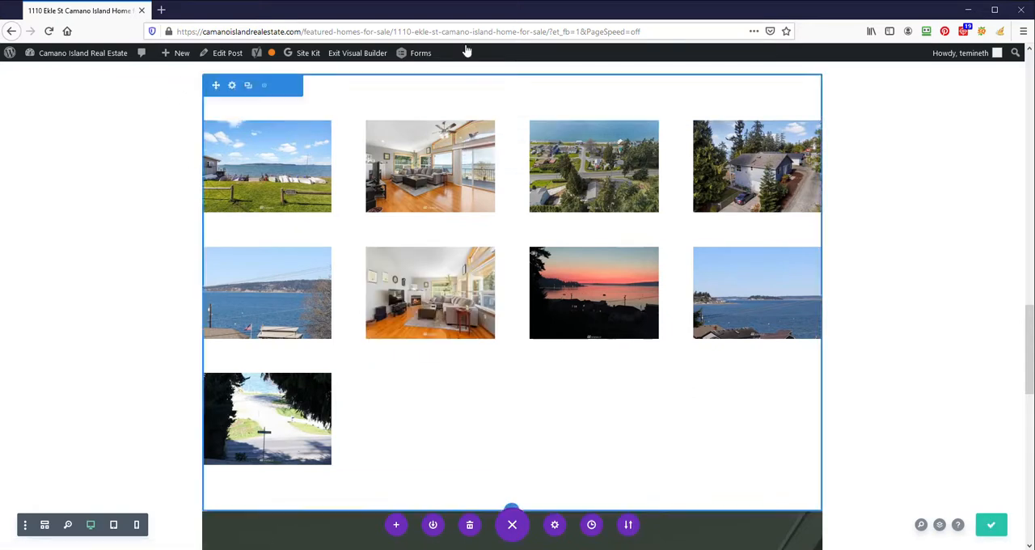
- Open the listing's public URL, without the builder parameters, in a new browser tab and examine the published photo gallery
drag(550, 31, 116, 39)
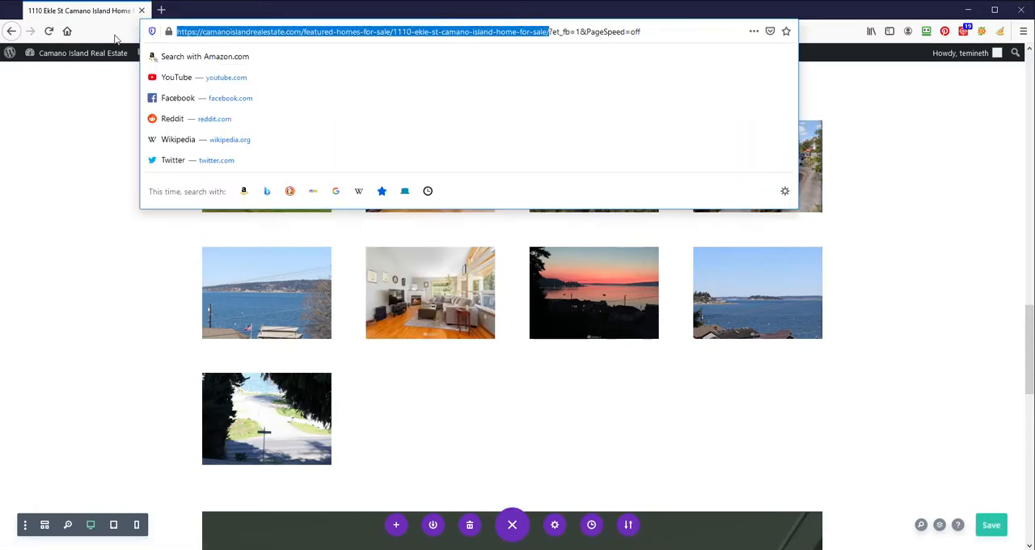
key(ctrl+c)
click(161, 9)
key(ctrl+v)
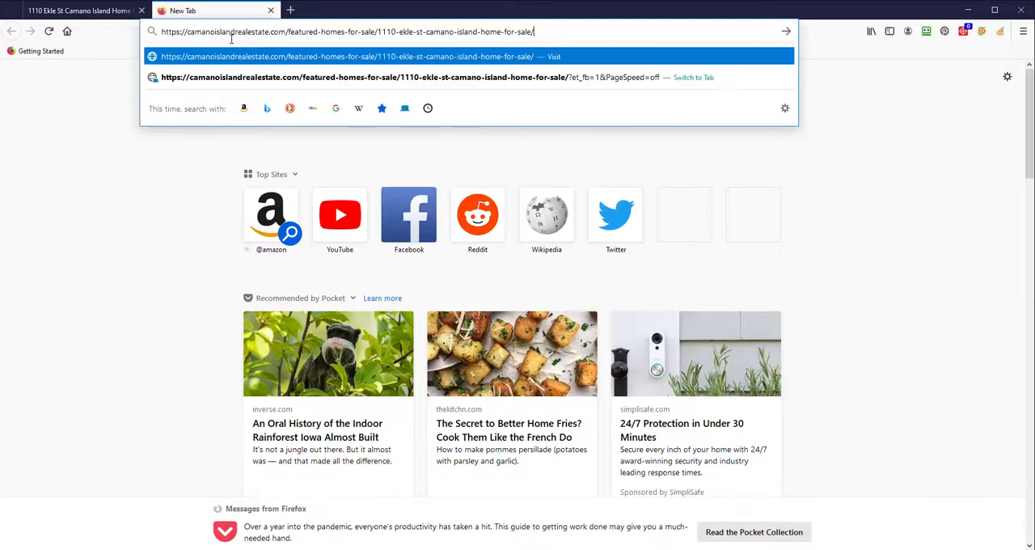
key(Return)
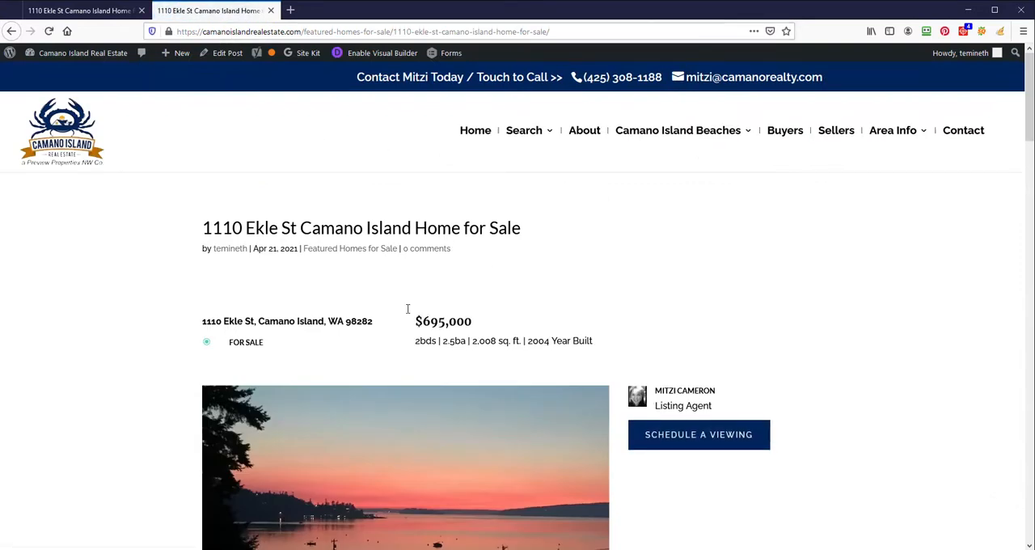
scroll(515, 280, down, 10)
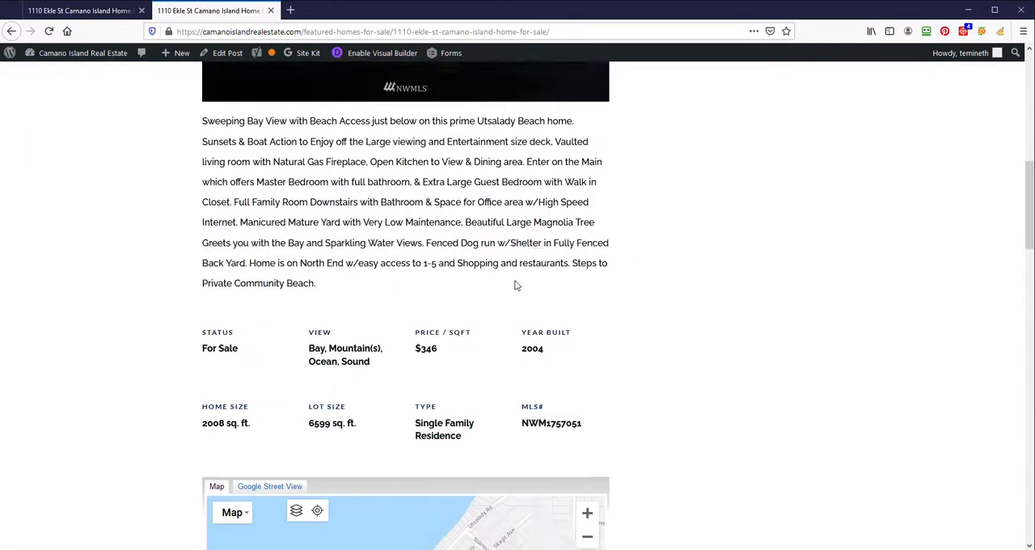
scroll(708, 308, down, 5)
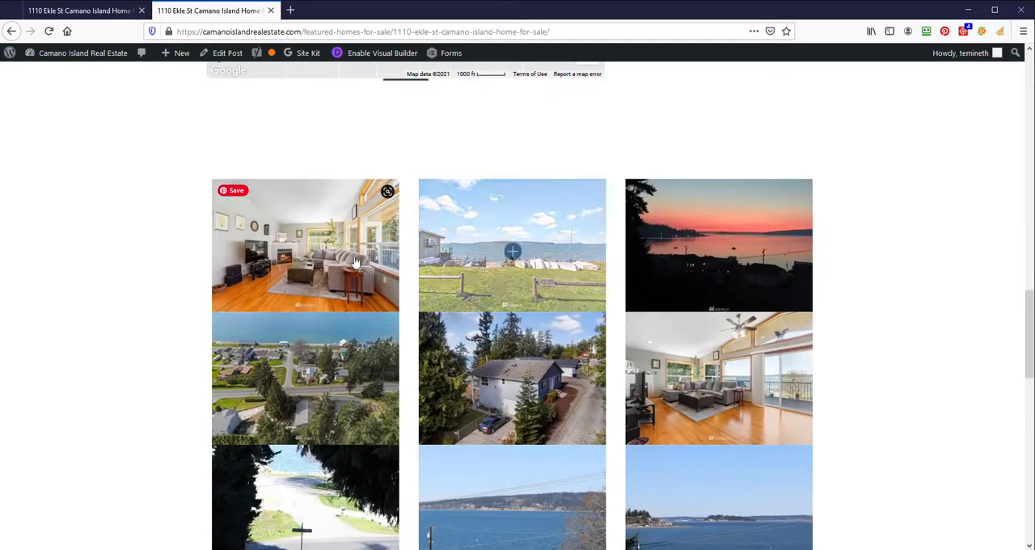
scroll(701, 337, down, 3)
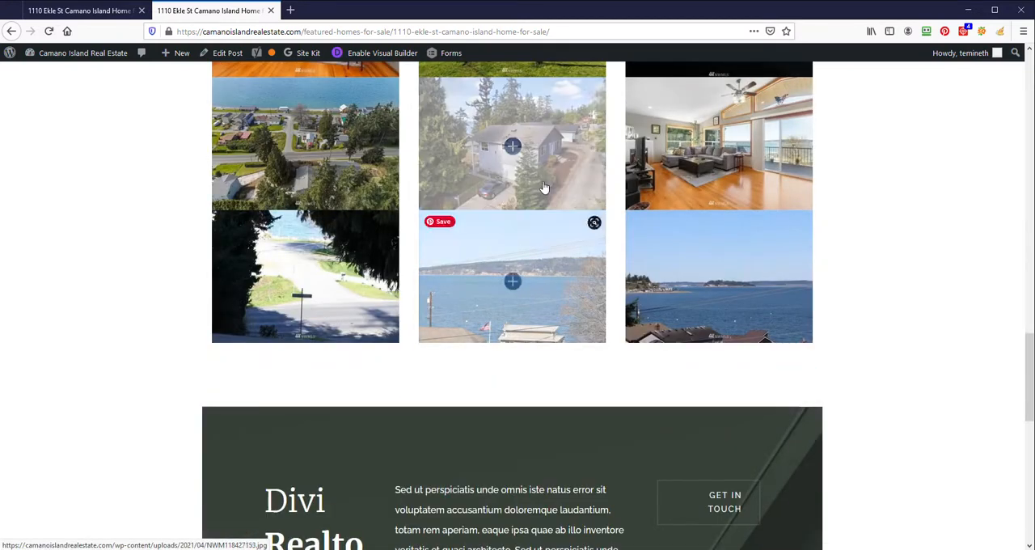
scroll(672, 232, up, 3)
- Back in the page builder, set the gallery's image area height to 2% in its layout design, and save the module and page
click(79, 10)
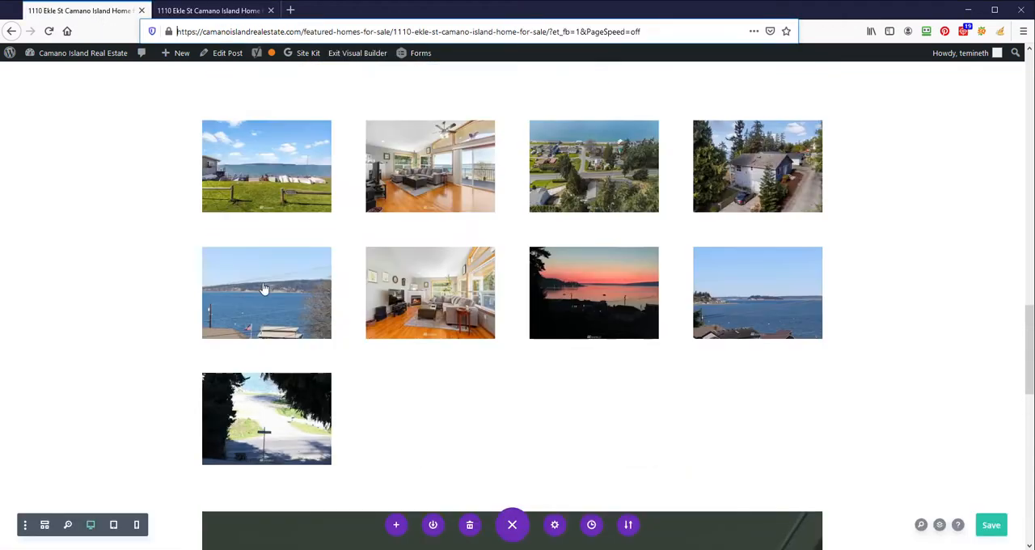
click(492, 149)
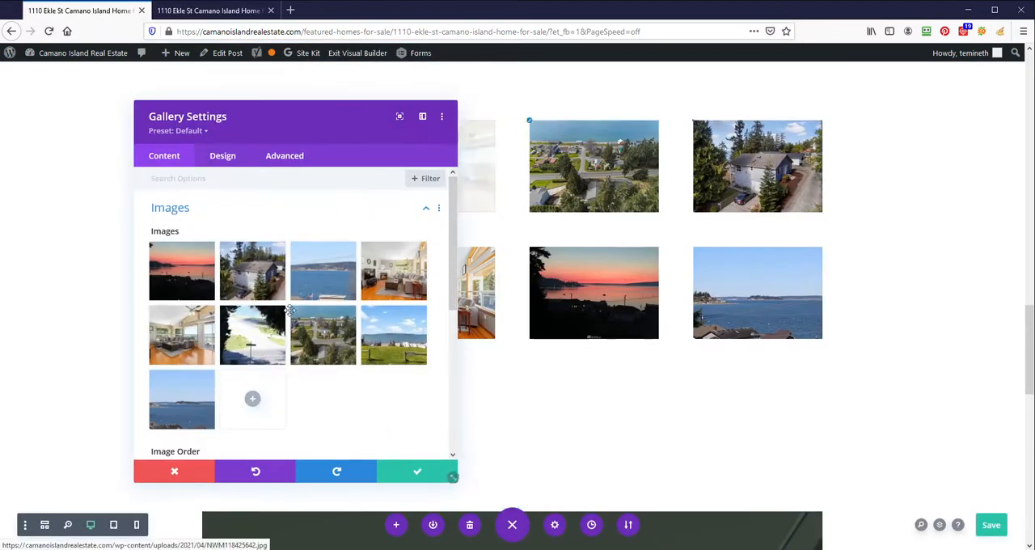
scroll(259, 315, down, 1)
click(222, 156)
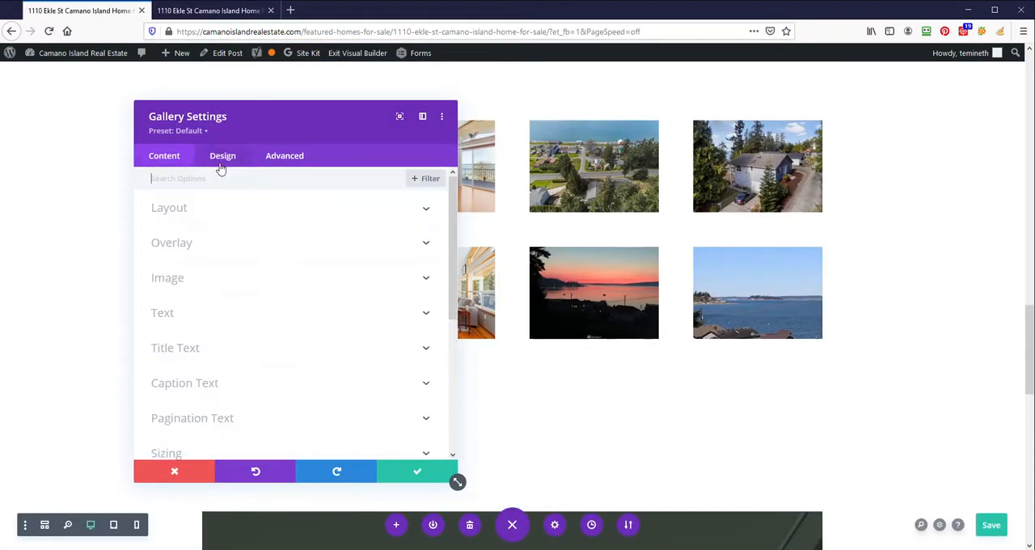
click(229, 278)
scroll(229, 259, up, 2)
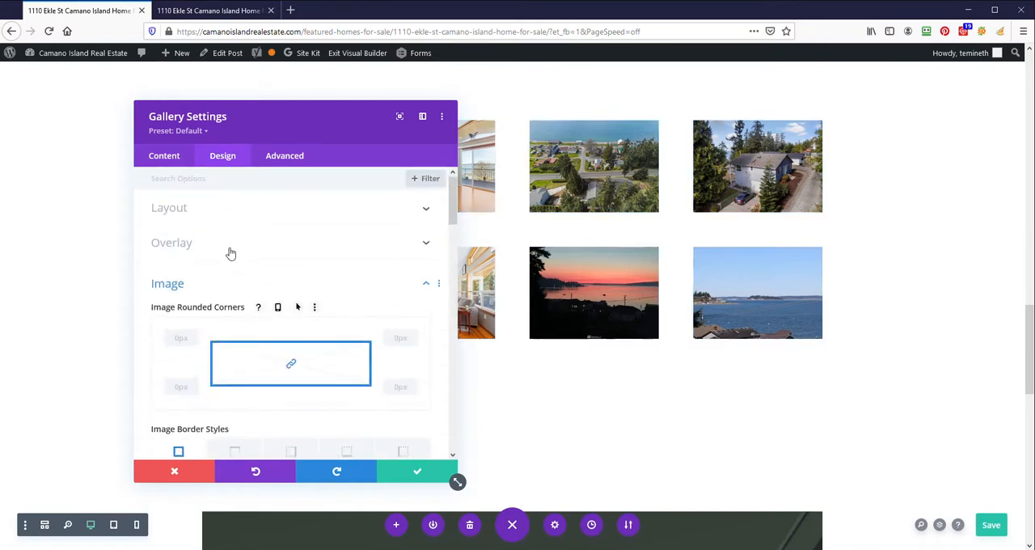
click(239, 213)
scroll(192, 270, down, 2)
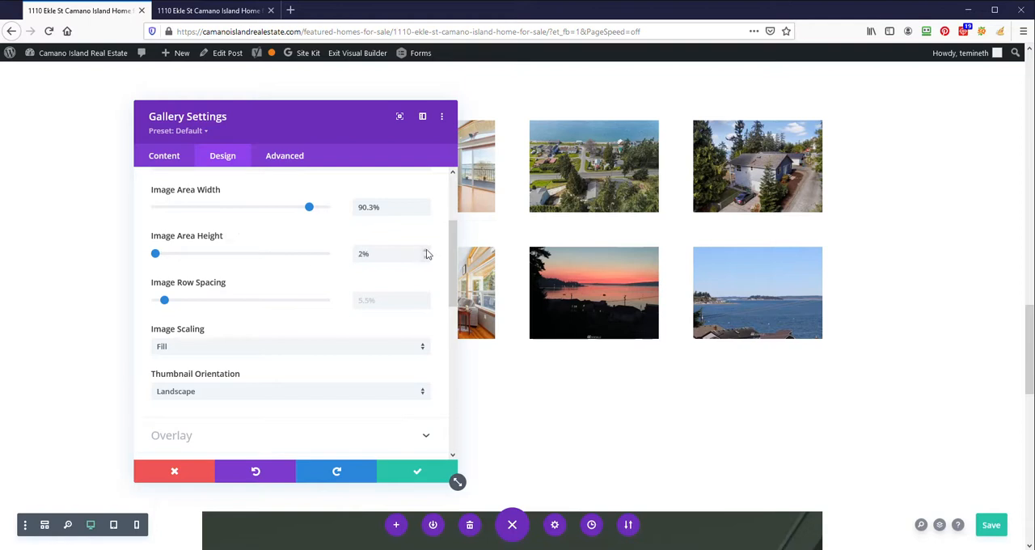
click(417, 480)
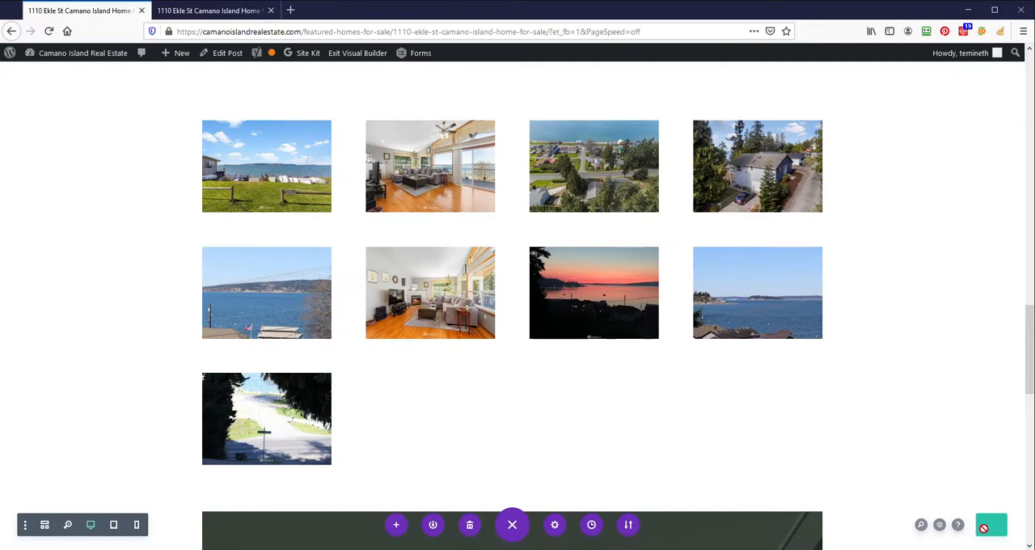
- Reload the public listing page in the other browser tab to check the updated gallery
click(209, 11)
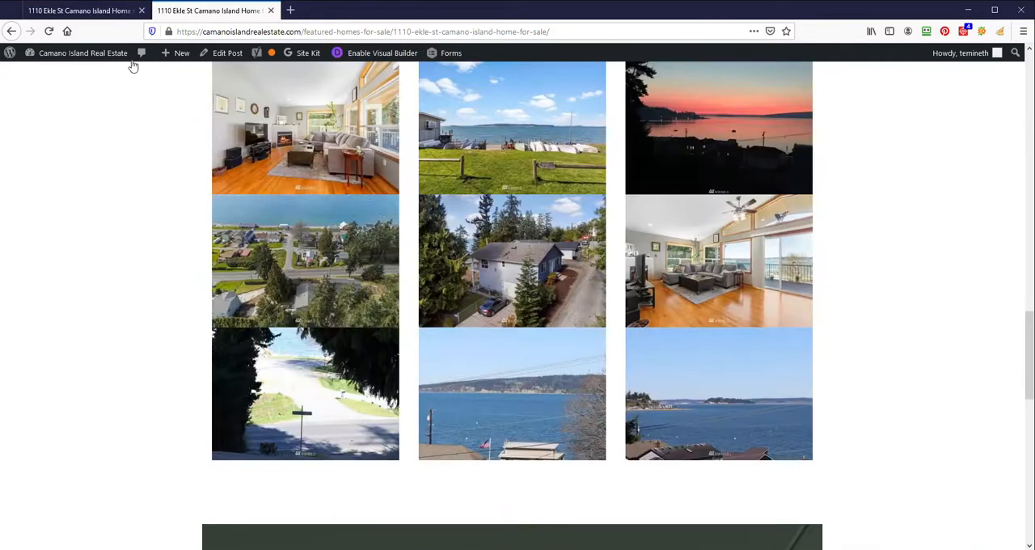
click(50, 31)
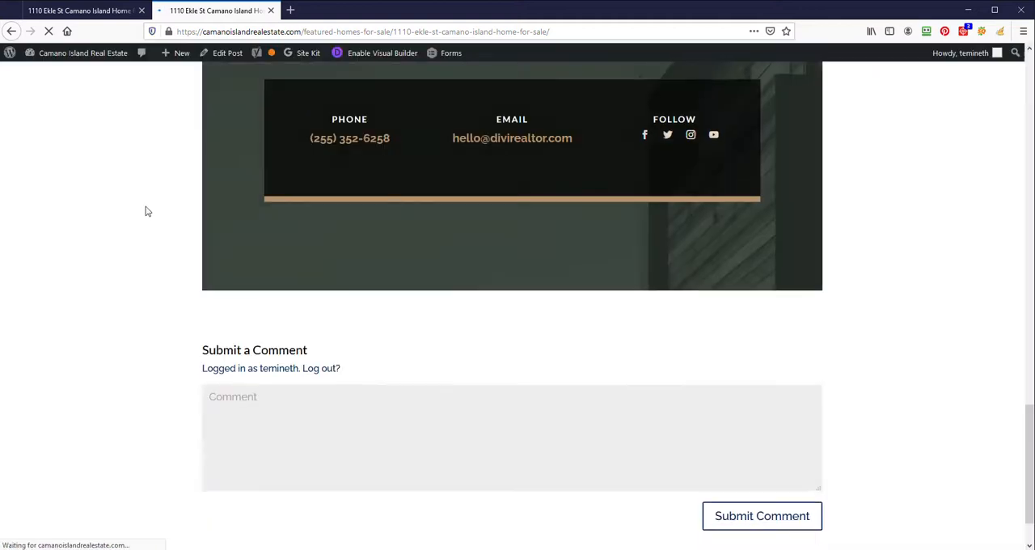
- Back in the page builder, reset the gallery's image area height to its default, set image row spacing to 5.6%, and save the module and page
scroll(169, 215, up, 10)
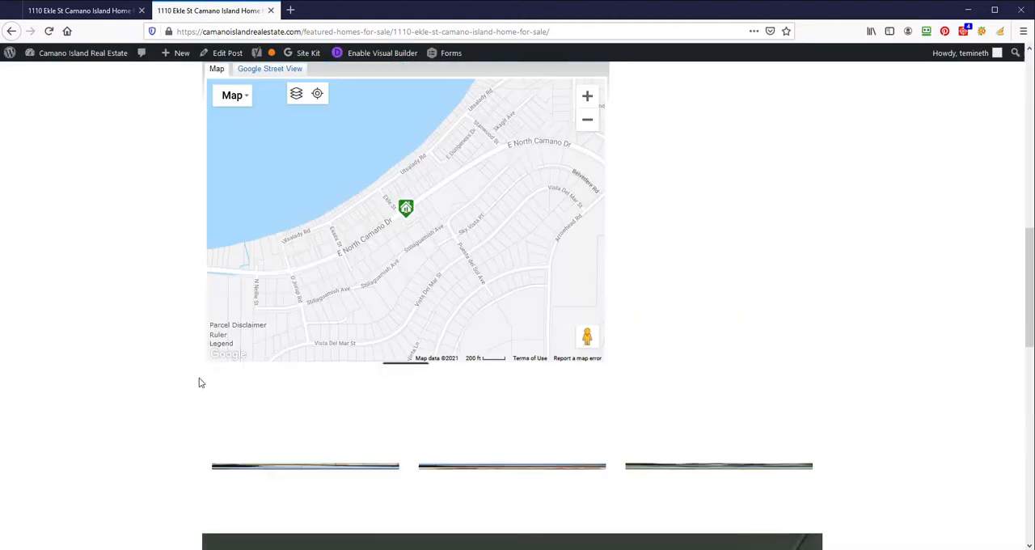
scroll(284, 277, down, 2)
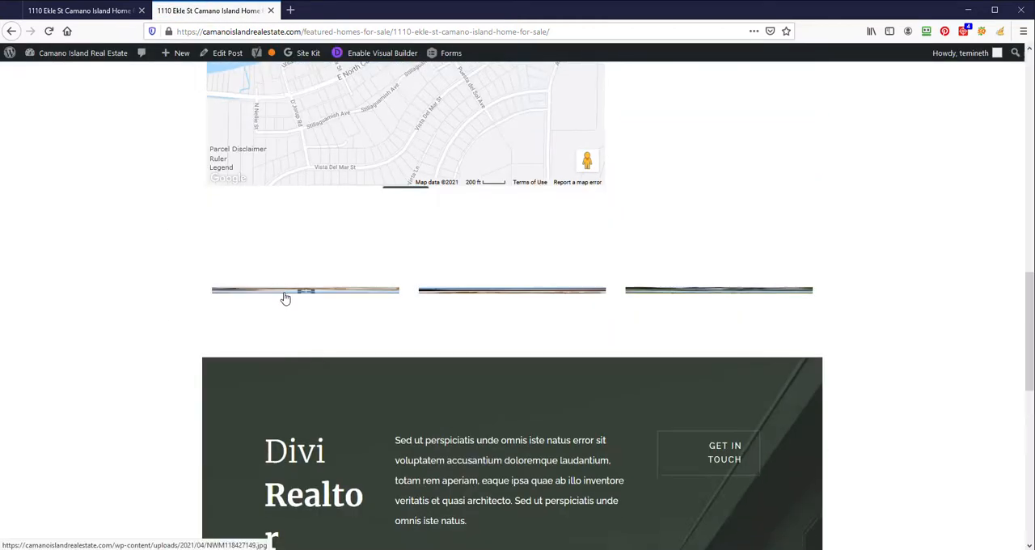
click(106, 10)
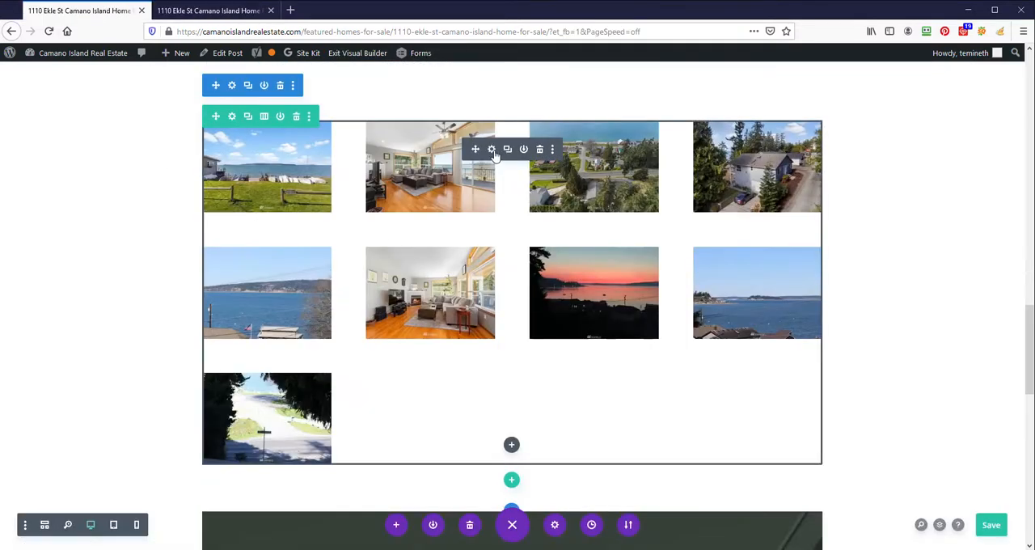
click(493, 151)
click(215, 156)
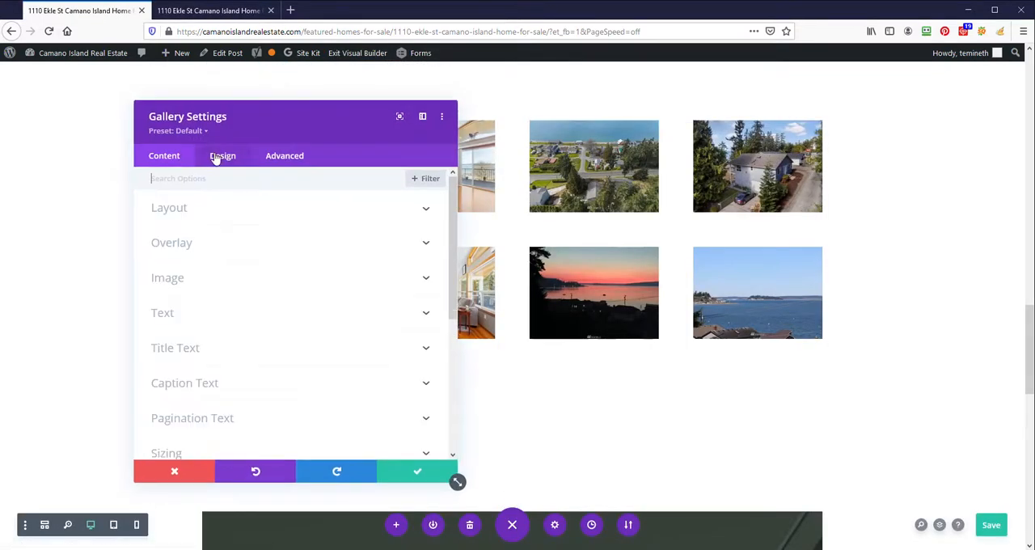
click(199, 277)
scroll(212, 233, up, 2)
click(214, 214)
scroll(212, 259, down, 3)
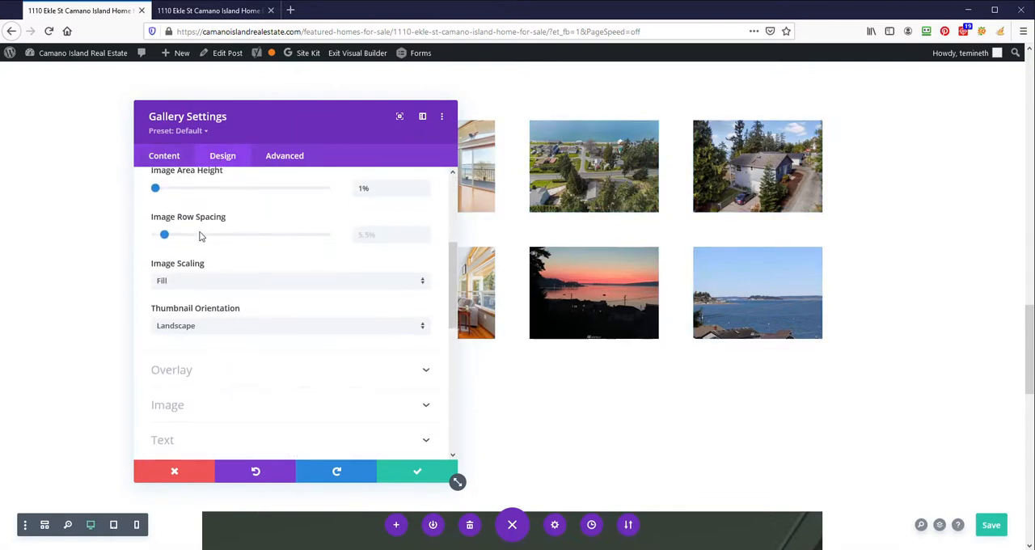
scroll(223, 246, up, 1)
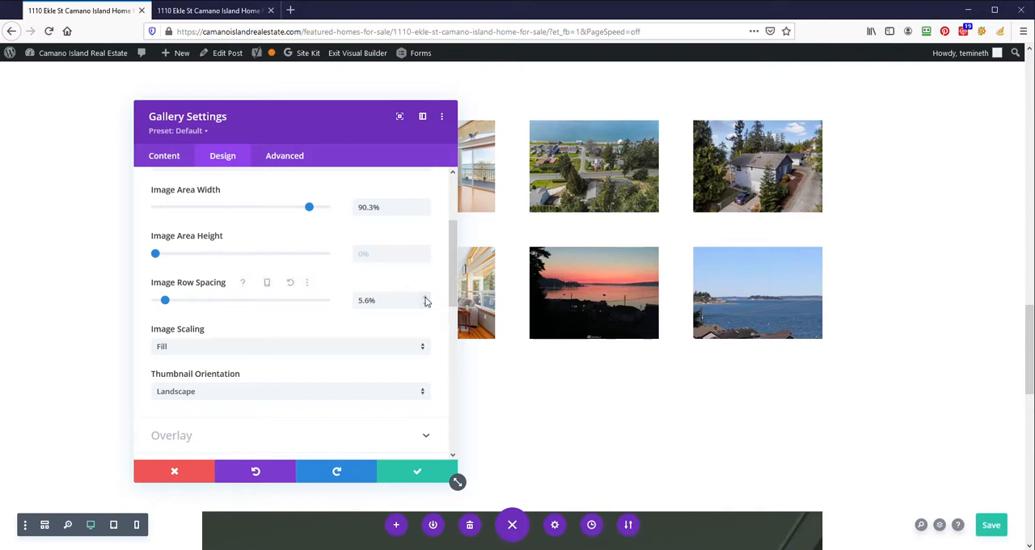
click(415, 469)
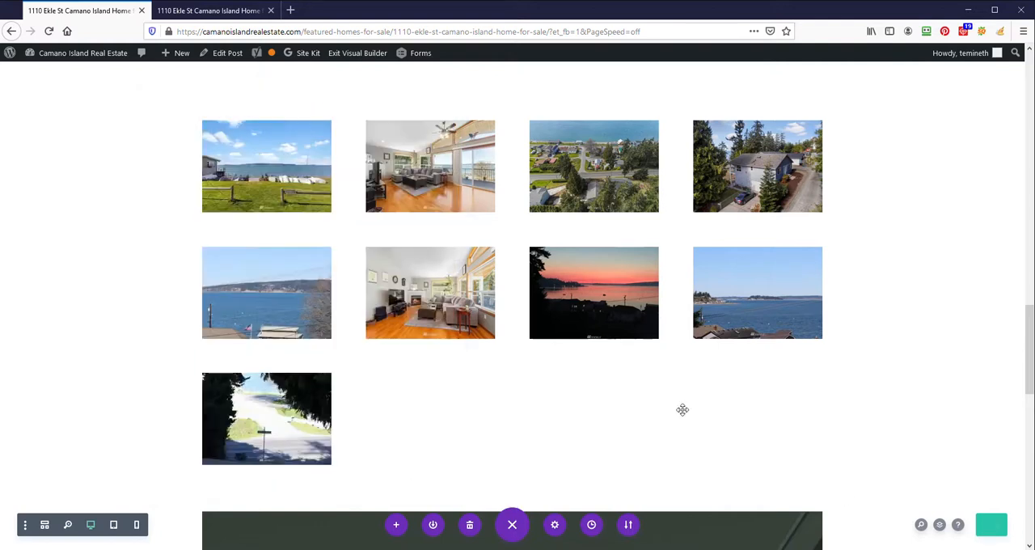
- Reload the public listing page in the other browser tab and check the size and row spacing of the gallery photos
click(210, 11)
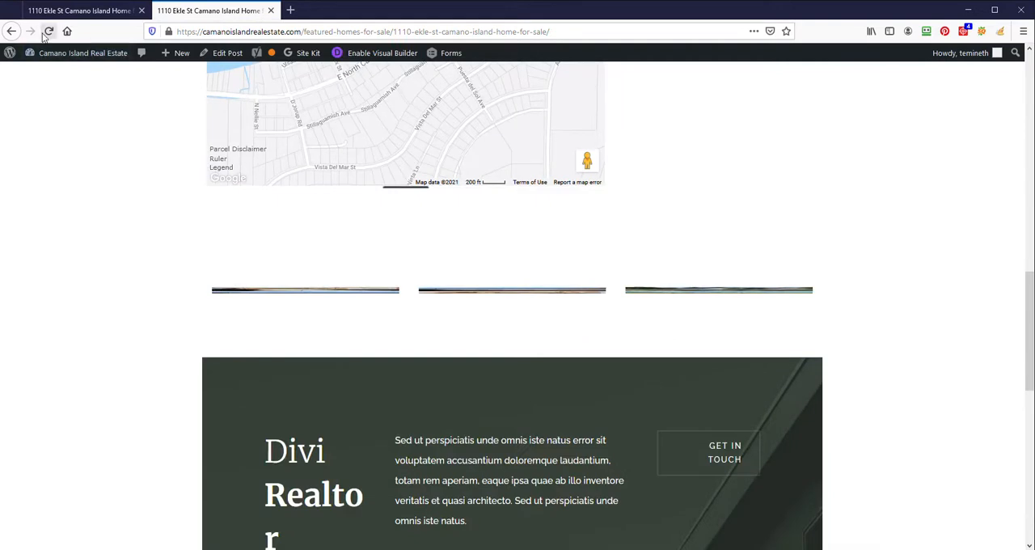
click(47, 32)
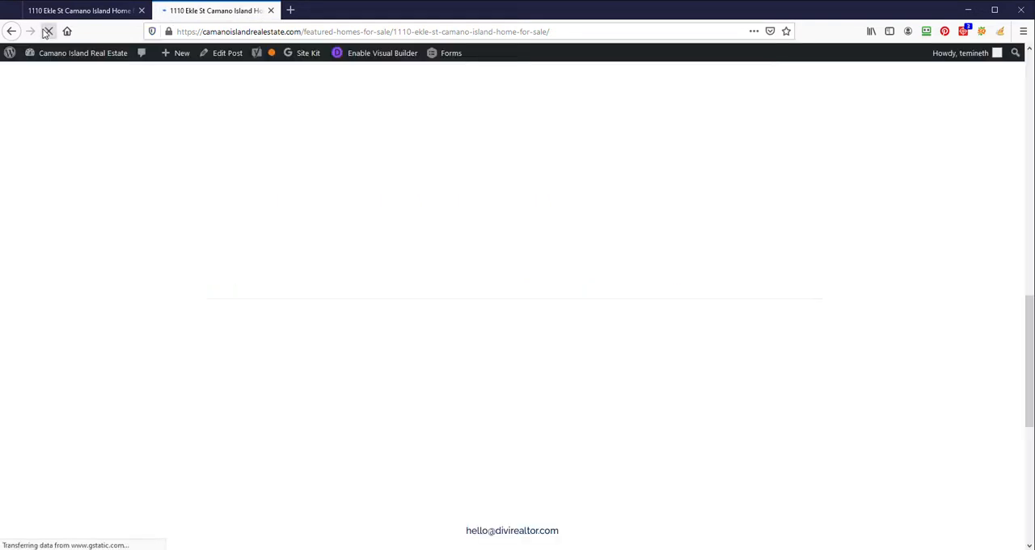
scroll(400, 386, down, 3)
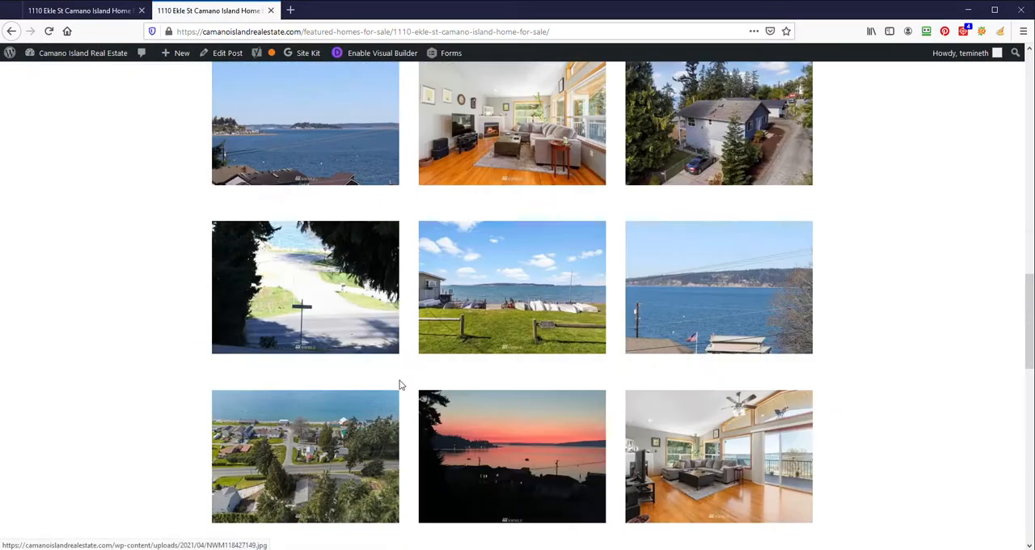
scroll(394, 358, down, 3)
scroll(409, 332, up, 3)
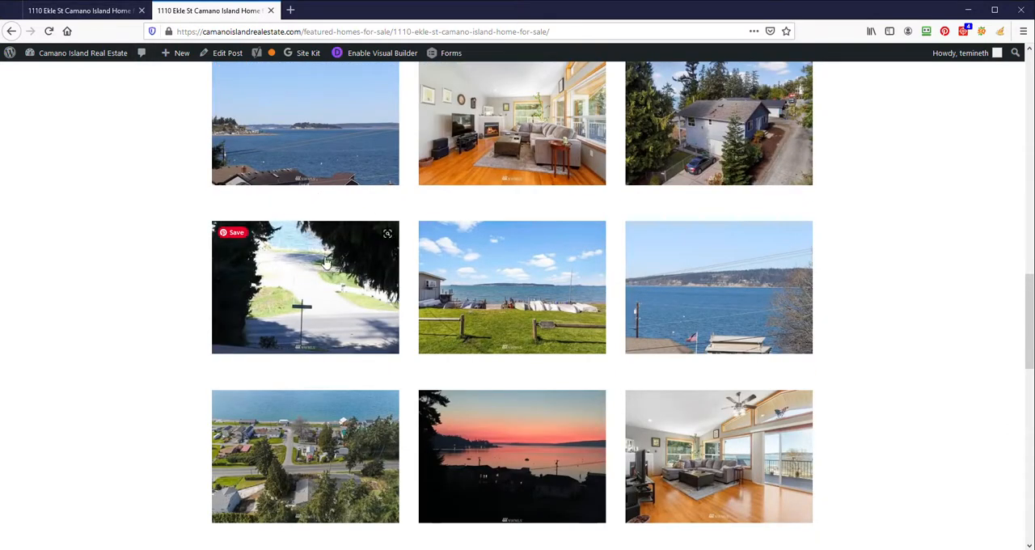
- Preview the beach photo with the white boats enlarged, advance two photos through the gallery, and close the enlarged view
click(516, 308)
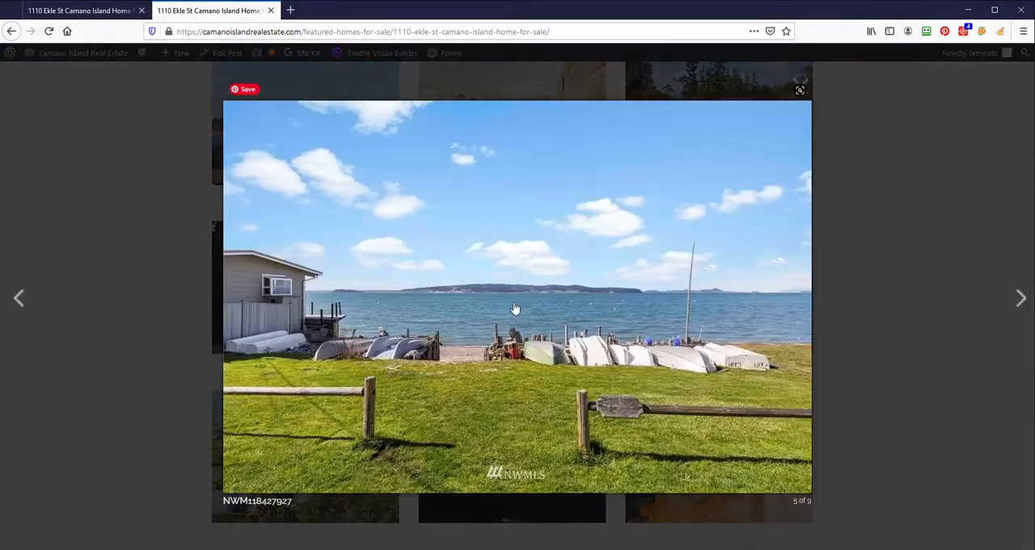
click(1021, 296)
click(1021, 297)
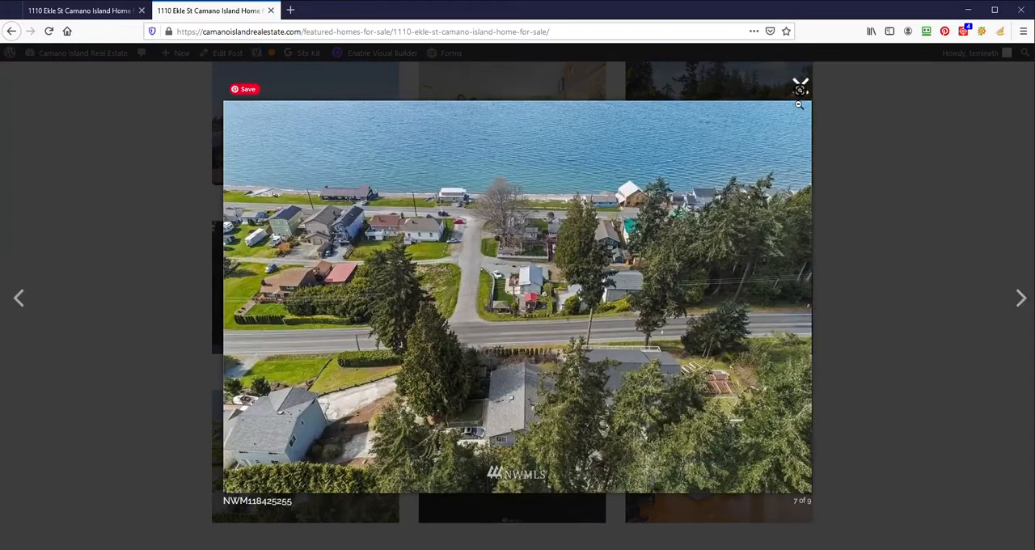
click(170, 276)
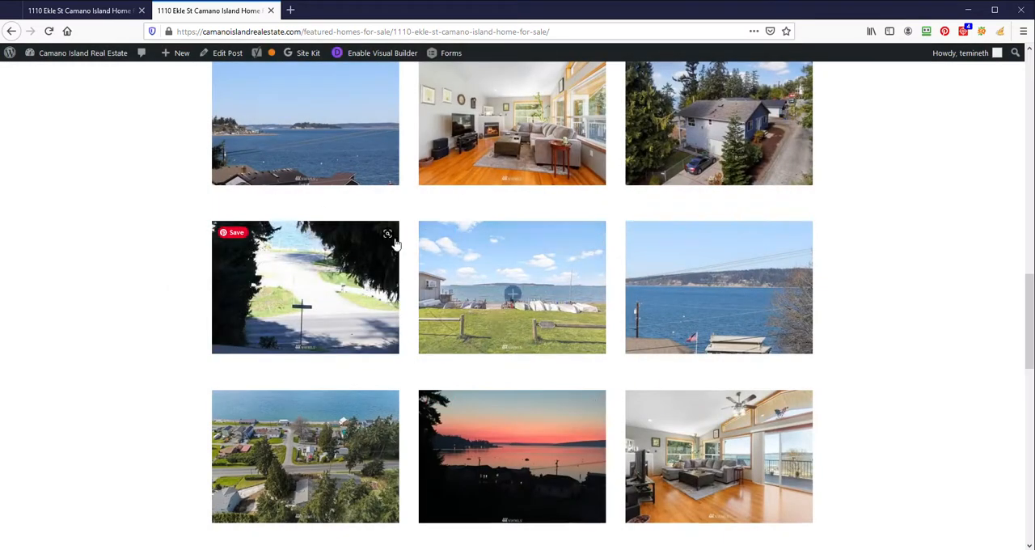
- Examine the published page from the gallery through the Divi Realtor contact section to the comment form, and close the public page's browser tab
scroll(395, 245, up, 3)
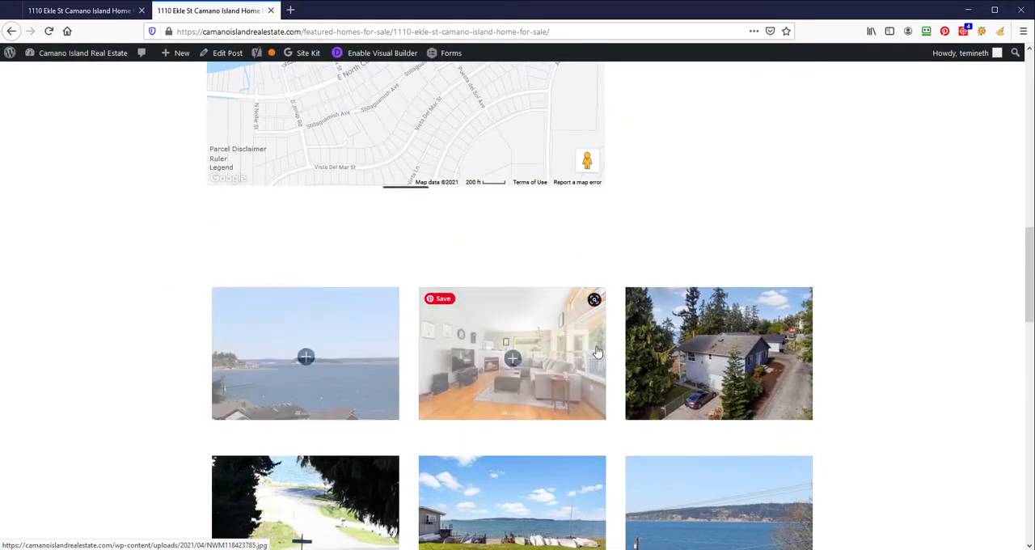
scroll(542, 389, down, 8)
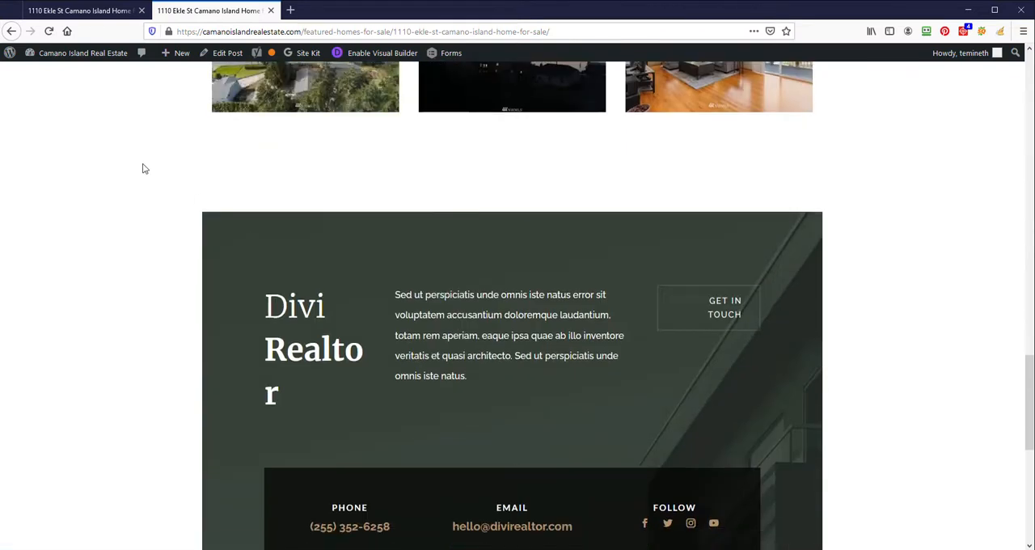
scroll(144, 168, down, 2)
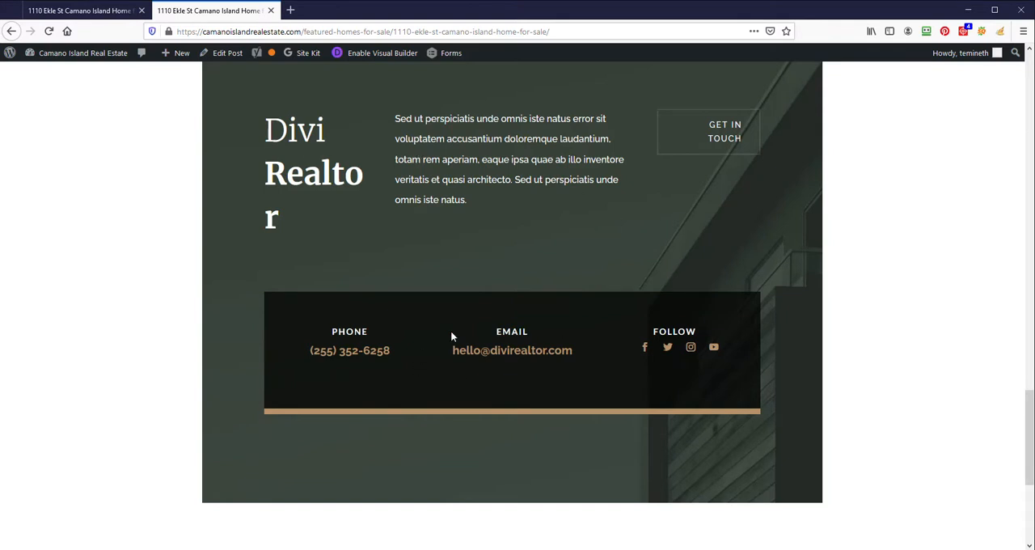
scroll(476, 435, down, 2)
scroll(445, 389, down, 2)
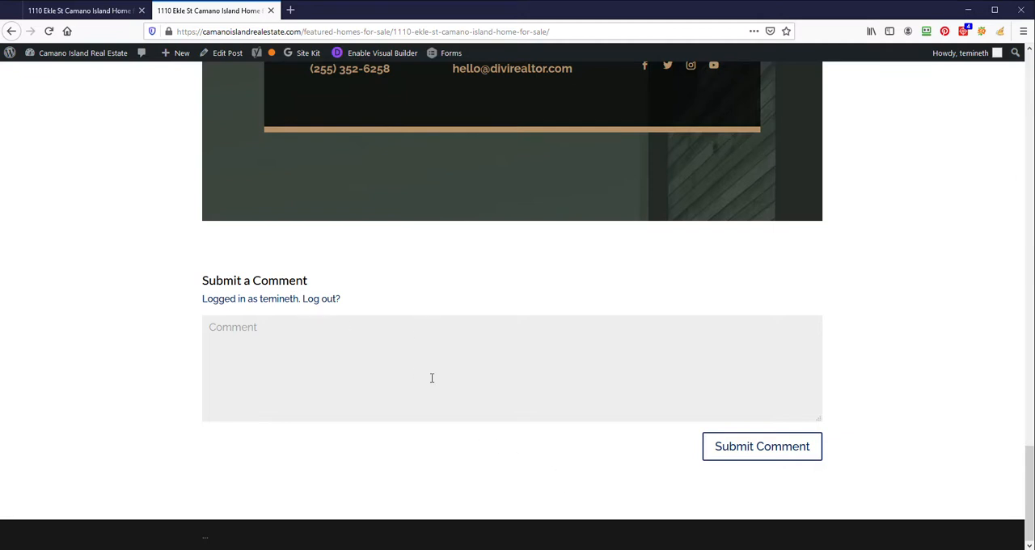
scroll(420, 356, up, 3)
scroll(411, 332, up, 3)
scroll(413, 340, down, 2)
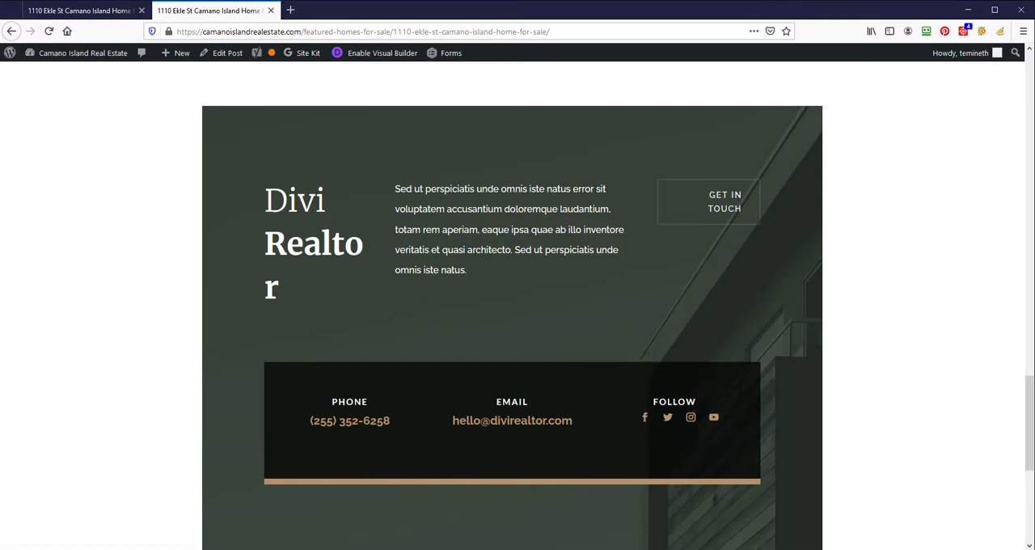
key(ctrl+w)
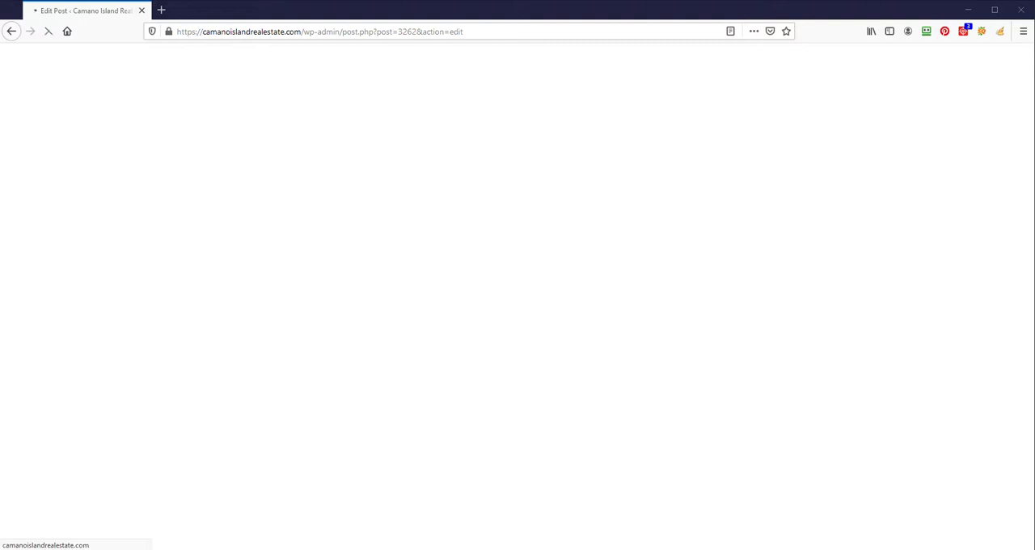
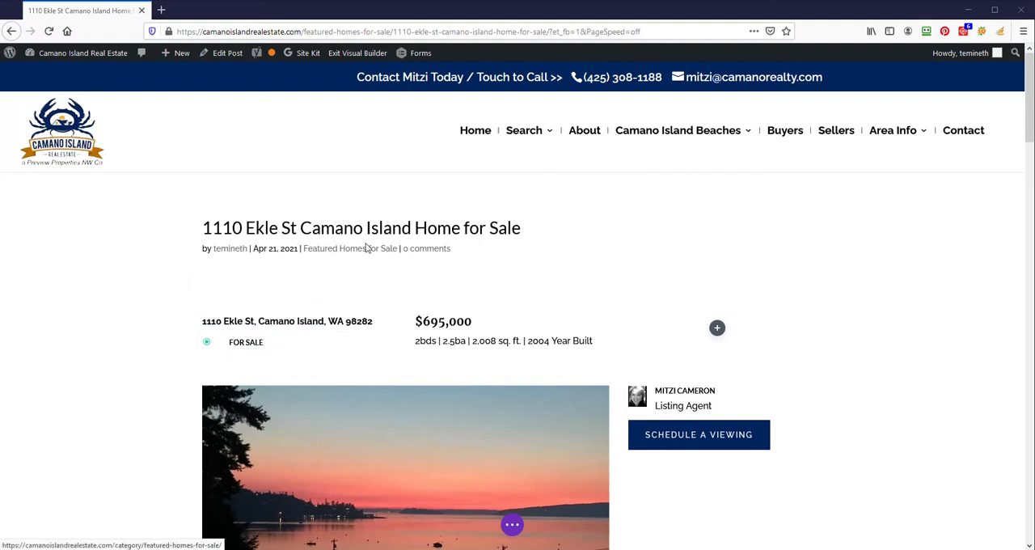
- Examine the listing page in the visual builder from the address and price through the description, map and gallery to the contact section
scroll(395, 243, down, 3)
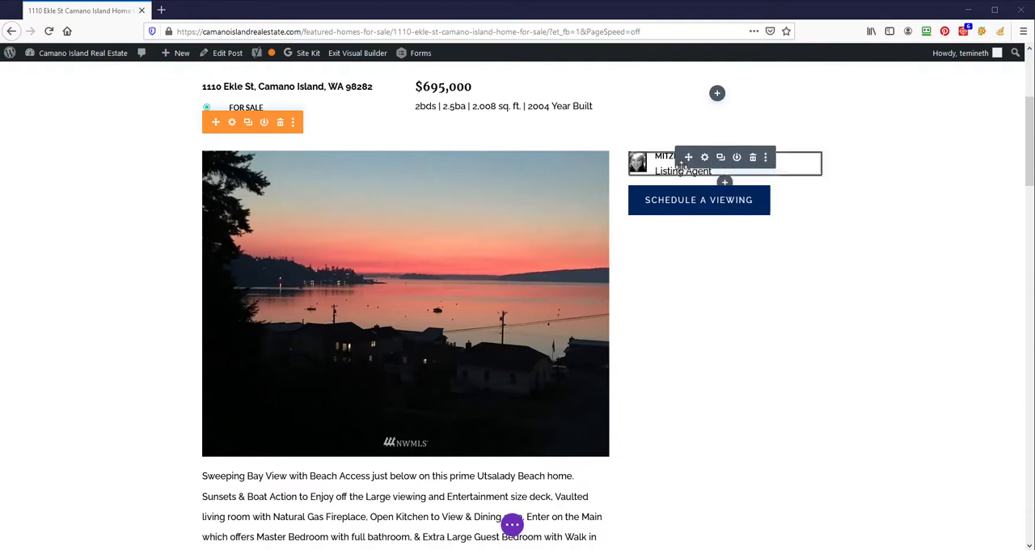
scroll(466, 270, down, 1)
scroll(466, 270, down, 3)
scroll(294, 120, up, 3)
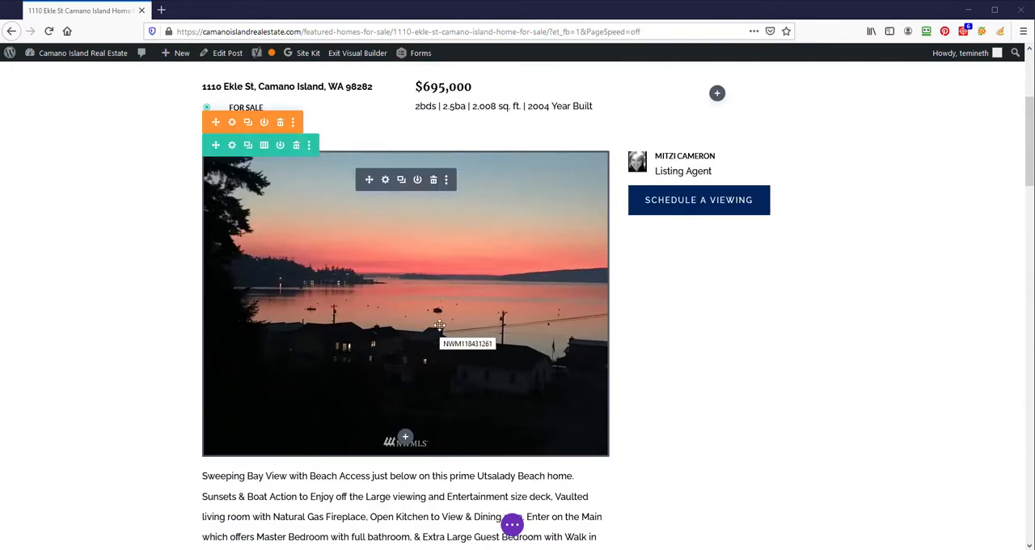
scroll(439, 325, down, 3)
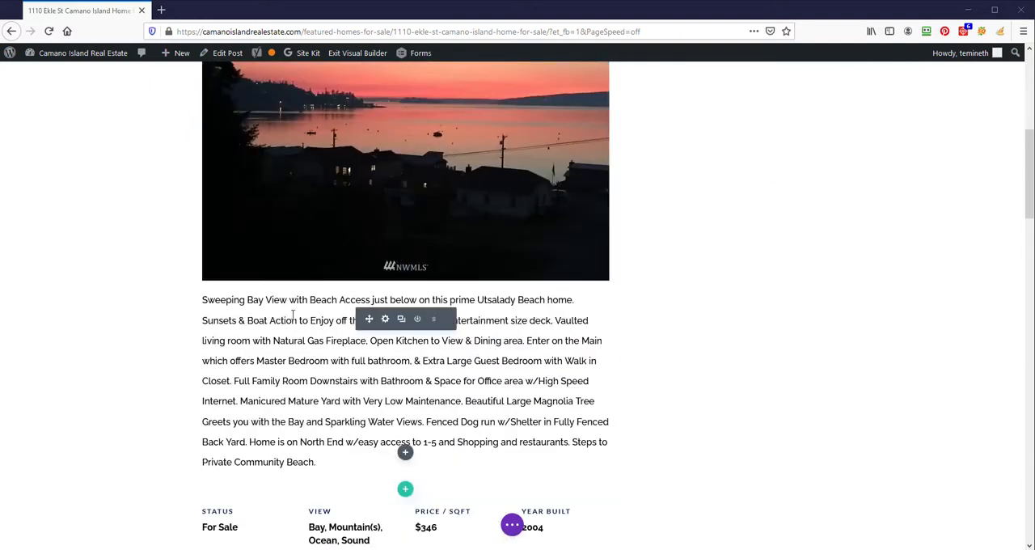
scroll(331, 332, down, 3)
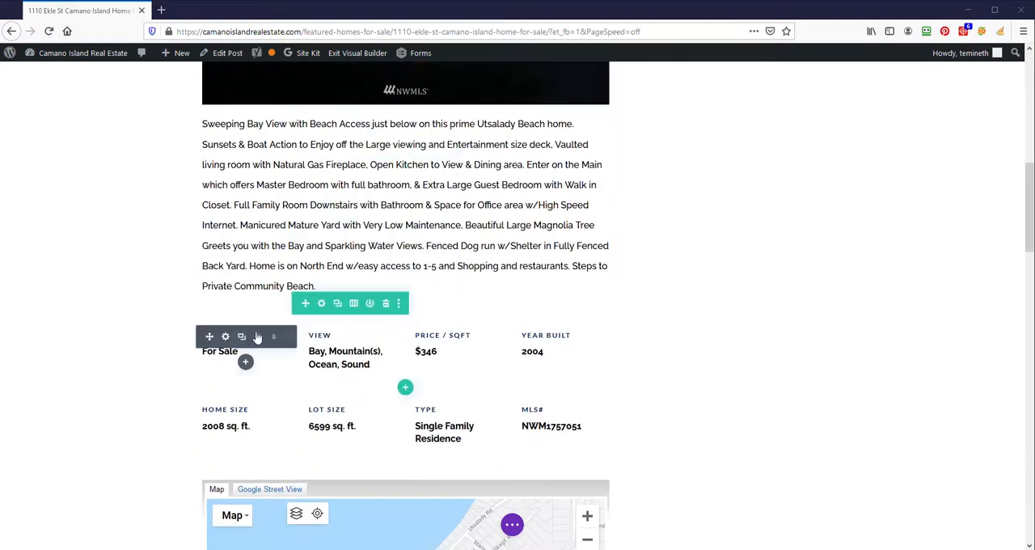
scroll(453, 429, down, 3)
scroll(760, 348, down, 3)
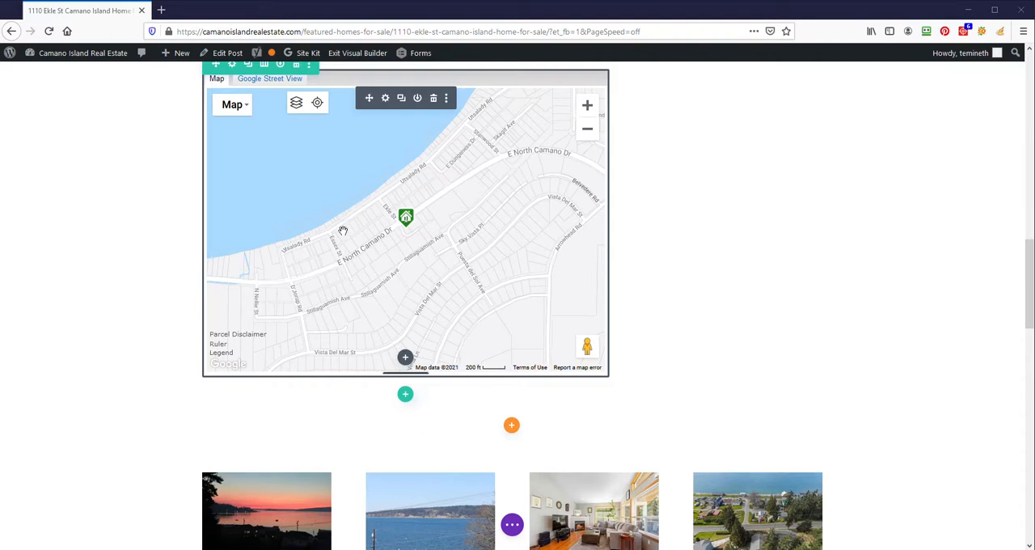
scroll(317, 271, down, 1)
scroll(324, 281, up, 1)
scroll(689, 273, down, 4)
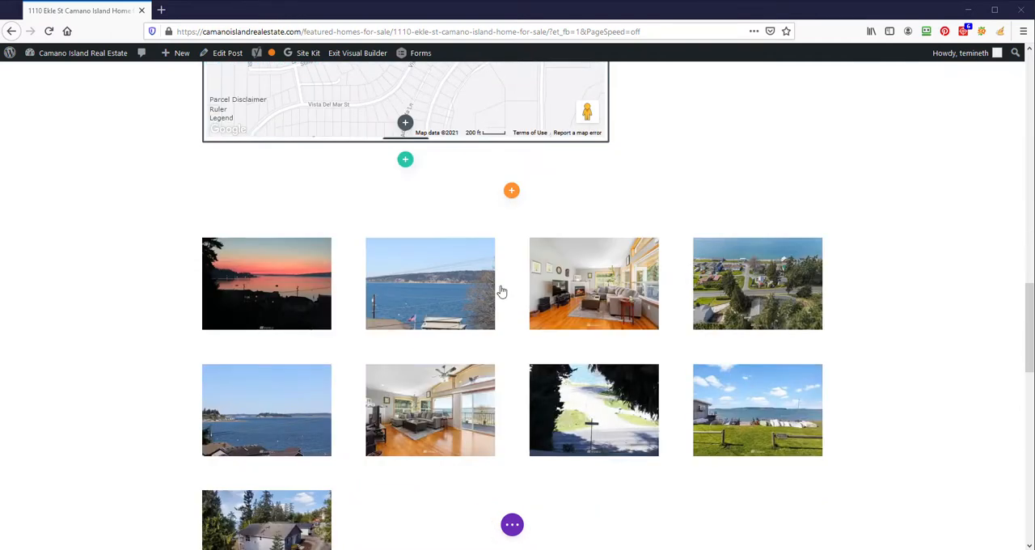
scroll(321, 372, down, 3)
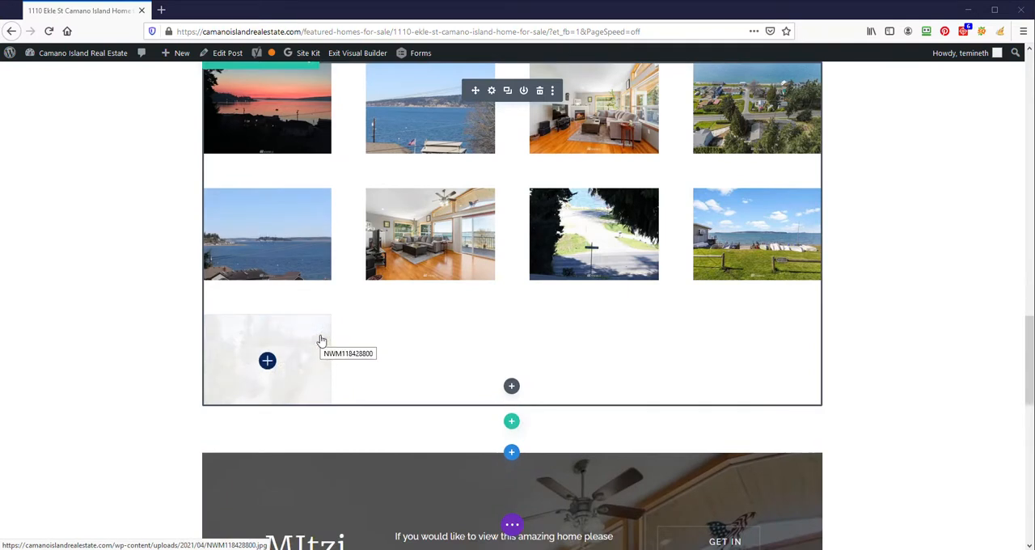
scroll(321, 342, down, 4)
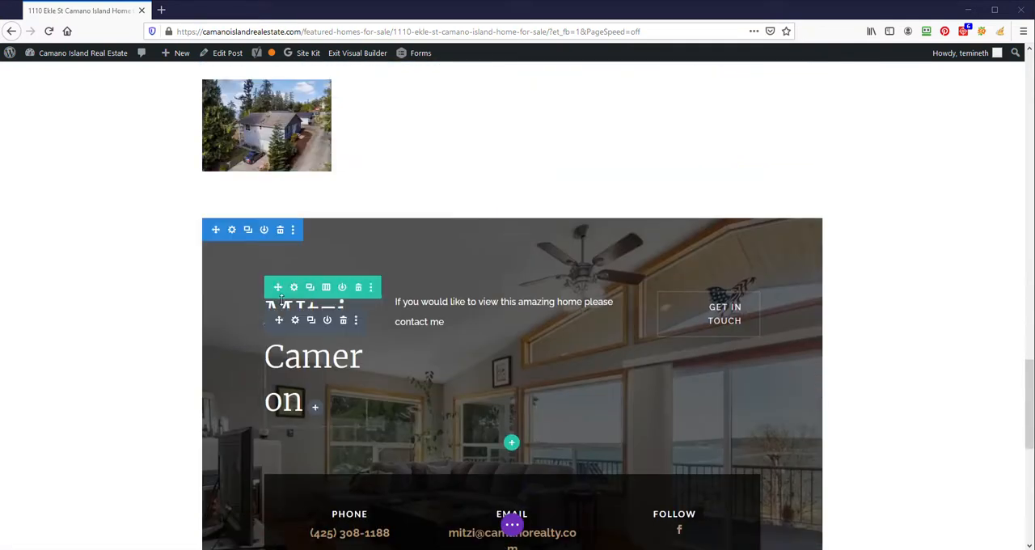
scroll(594, 420, down, 1)
scroll(594, 420, down, 3)
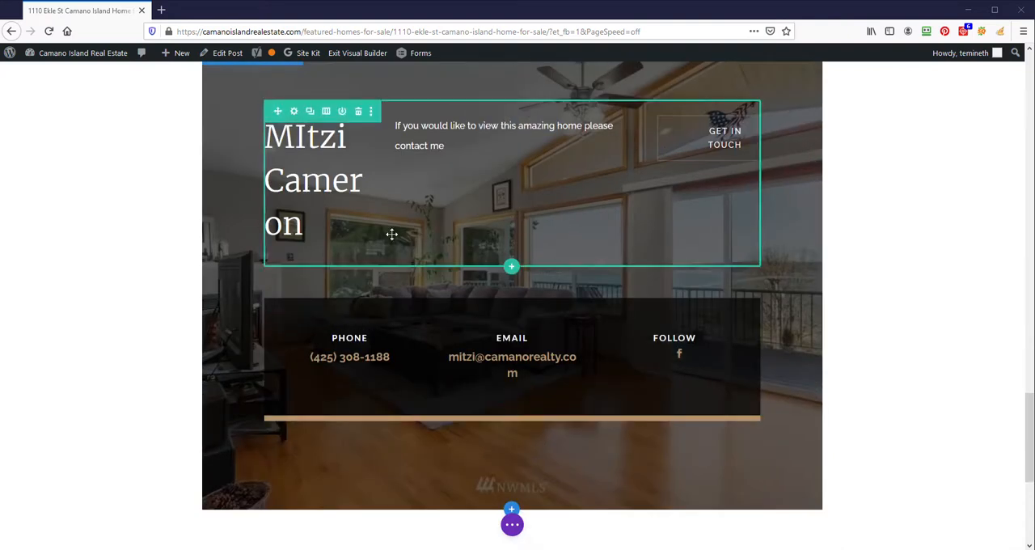
- Correct the capitalization of the agent's name in the contact section heading to a lowercase second letter, and save the page
click(294, 145)
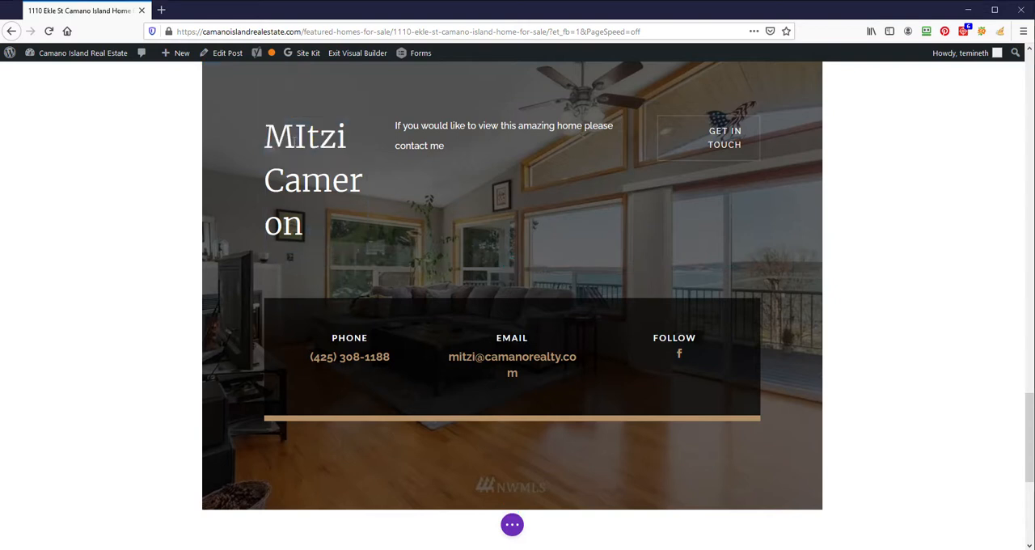
key(BackSpace)
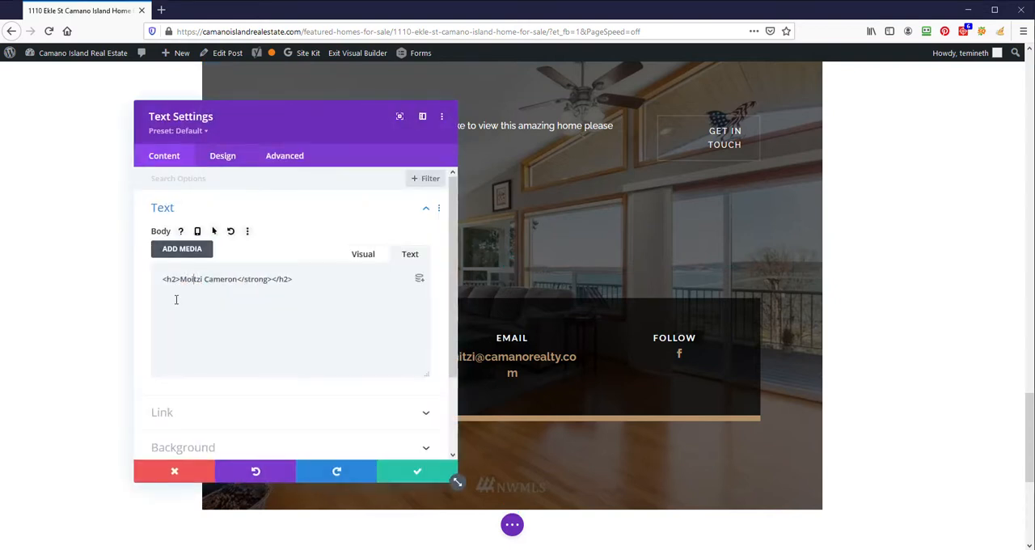
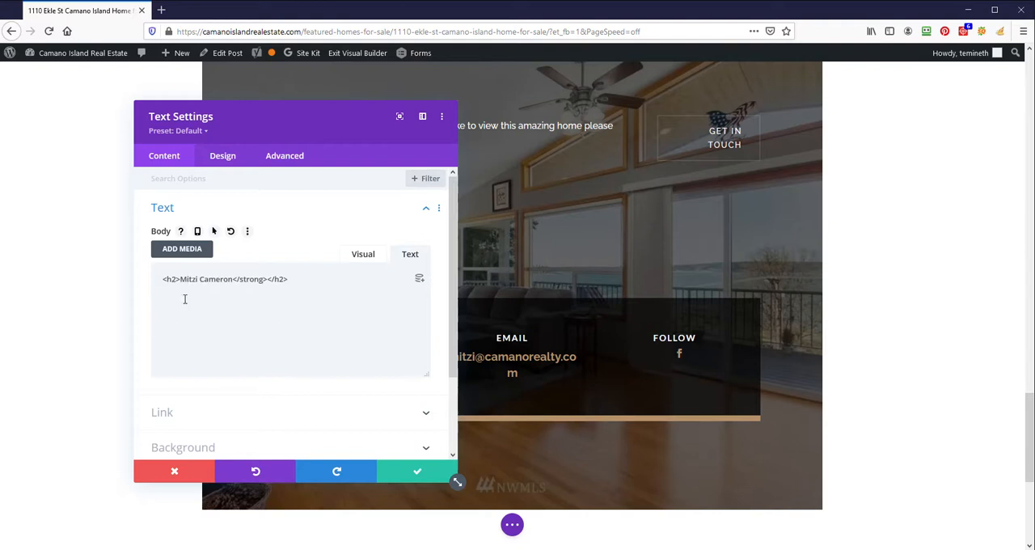
click(417, 472)
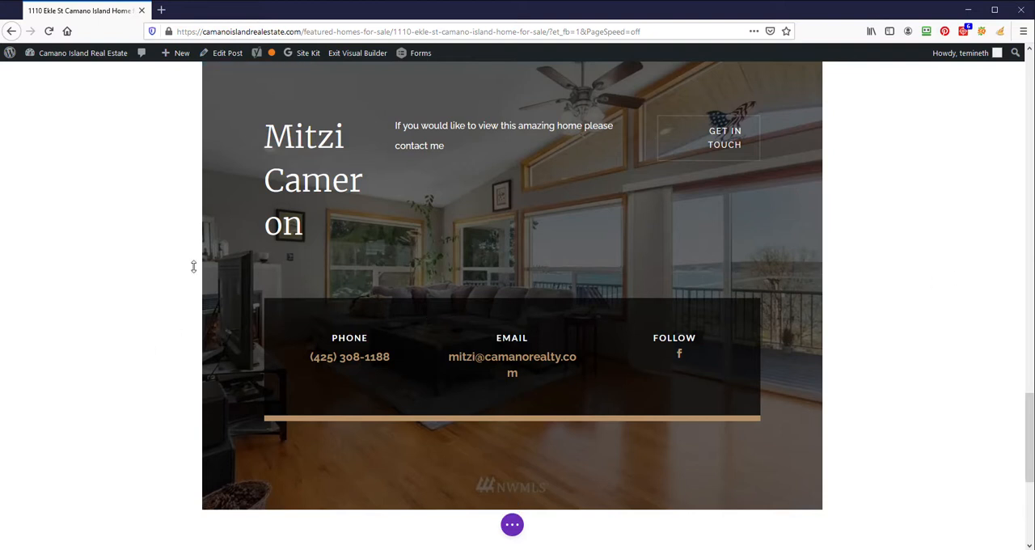
scroll(956, 264, up, 5)
scroll(957, 268, down, 5)
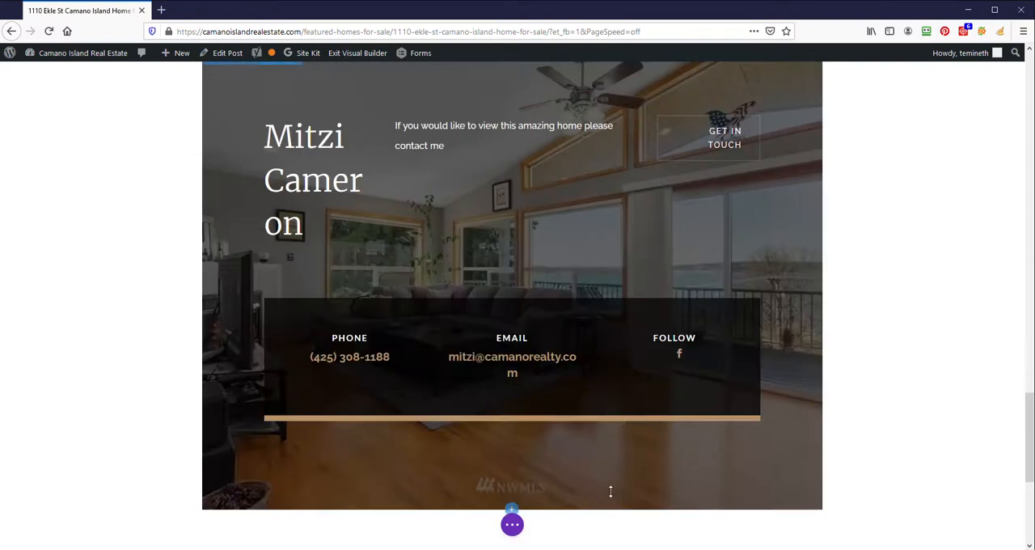
click(512, 524)
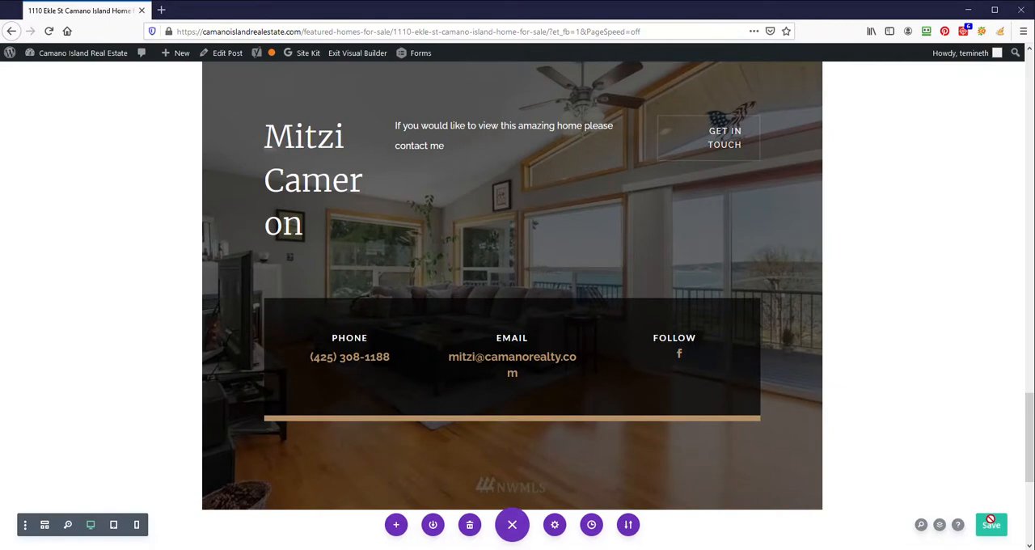
scroll(930, 449, down, 4)
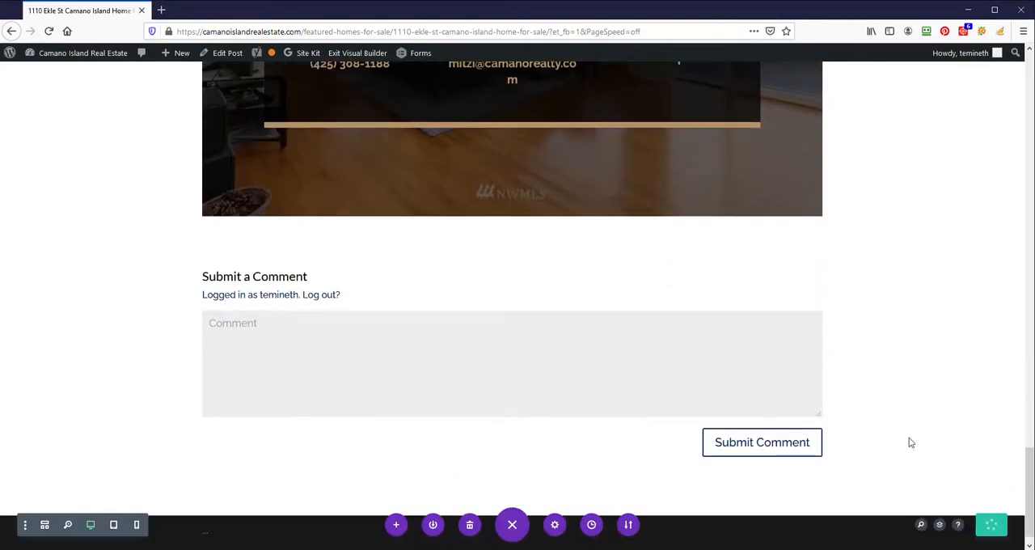
scroll(909, 443, up, 20)
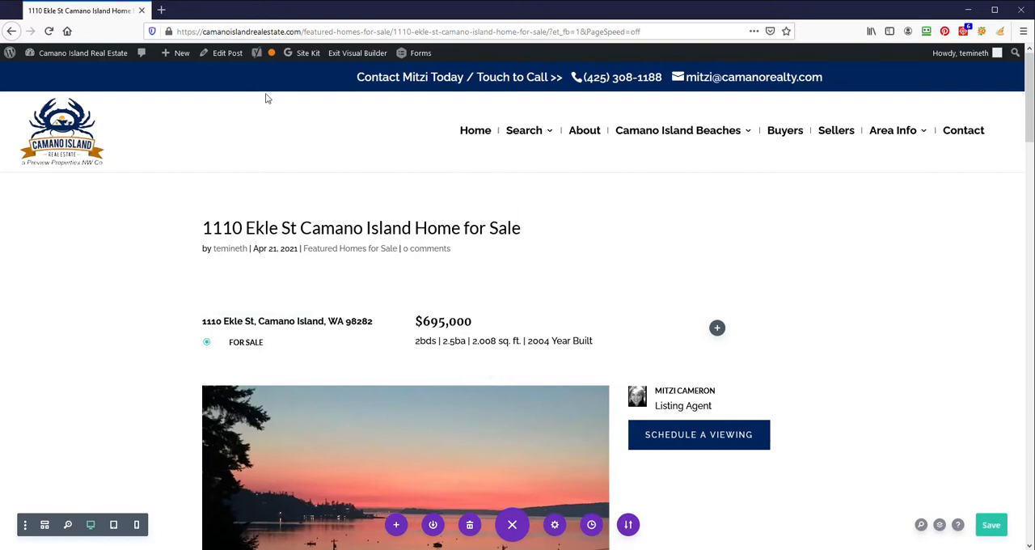
- Open the listing post for editing, set its Divi page layout to Fullwidth, and update the post
click(223, 54)
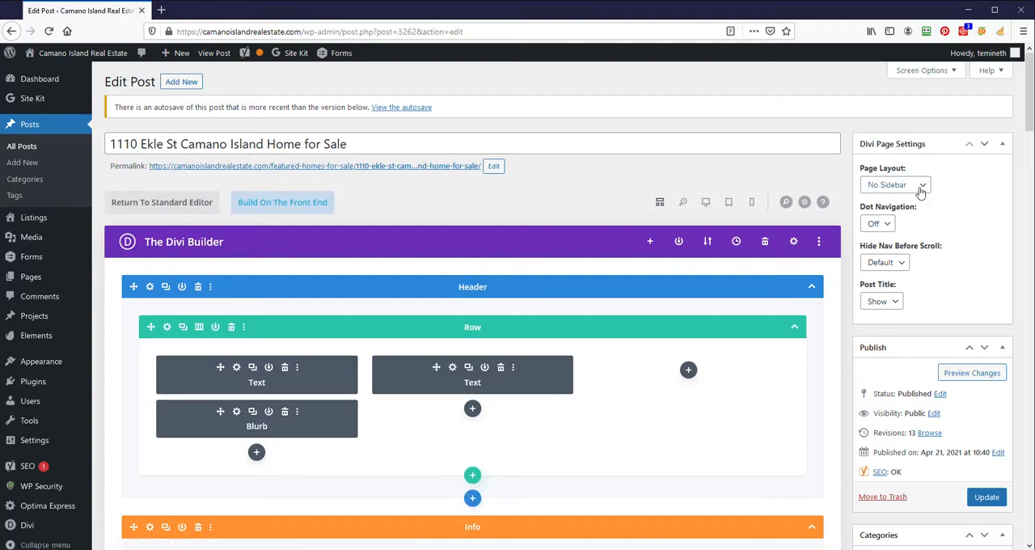
click(920, 186)
click(912, 252)
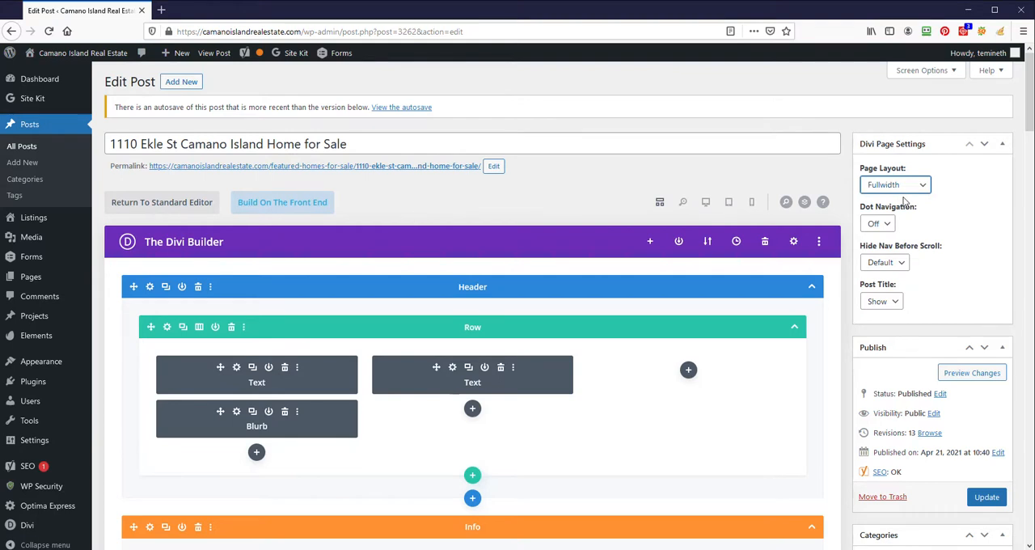
scroll(905, 202, down, 3)
click(987, 379)
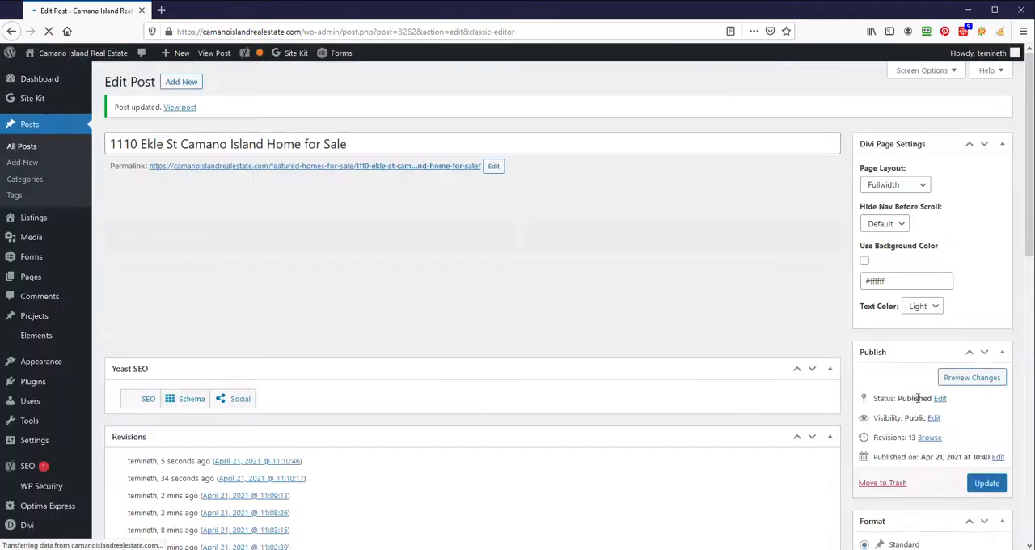
- Open the public listing page in a new browser tab, reload it, and check the gallery and contact section widths
right_click(393, 167)
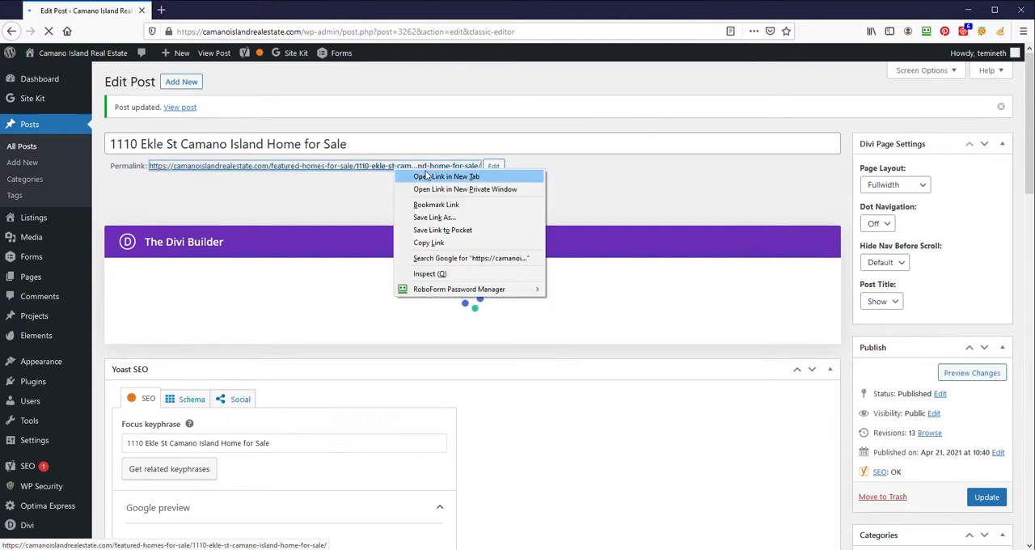
click(446, 176)
click(215, 10)
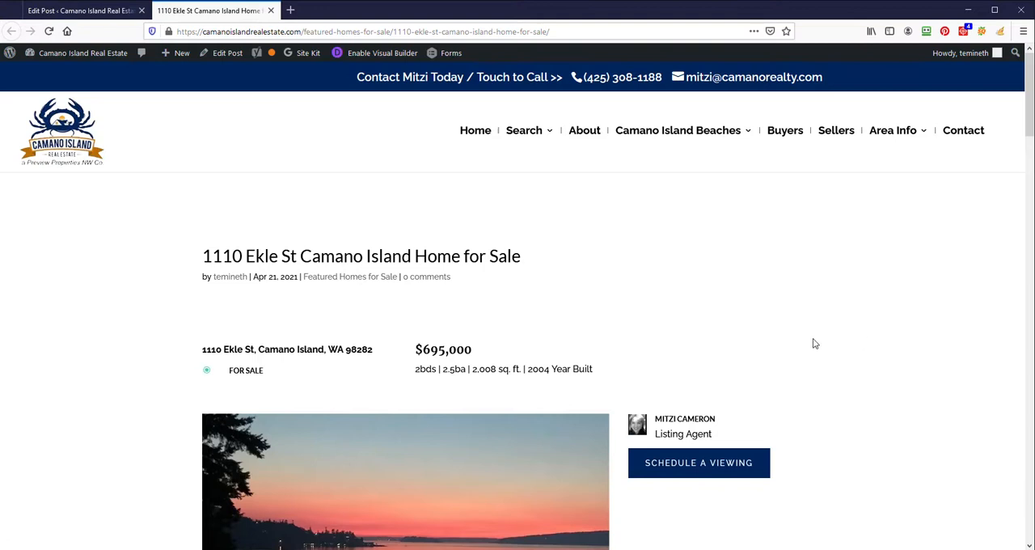
scroll(815, 343, down, 12)
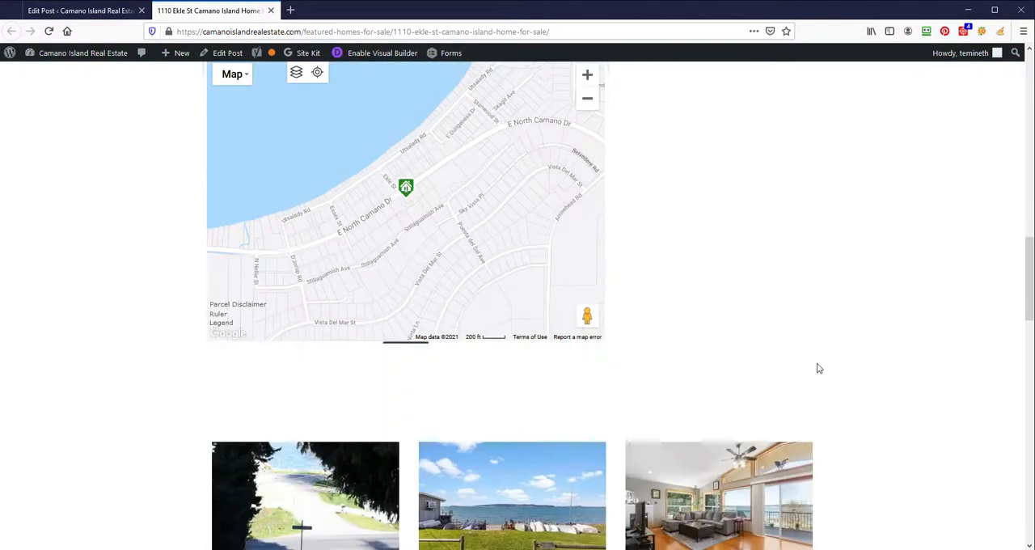
scroll(817, 368, down, 2)
click(49, 31)
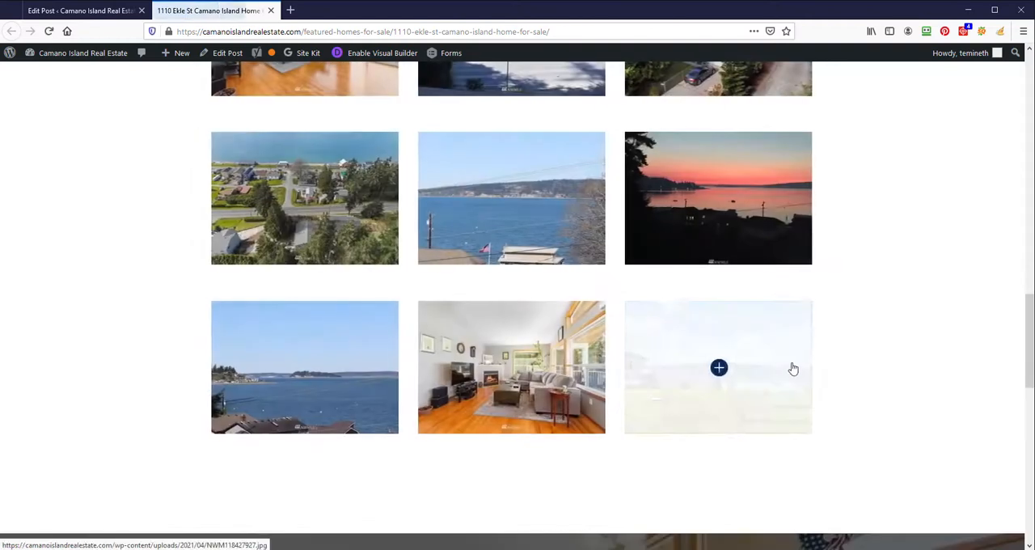
scroll(830, 375, down, 3)
scroll(509, 401, down, 2)
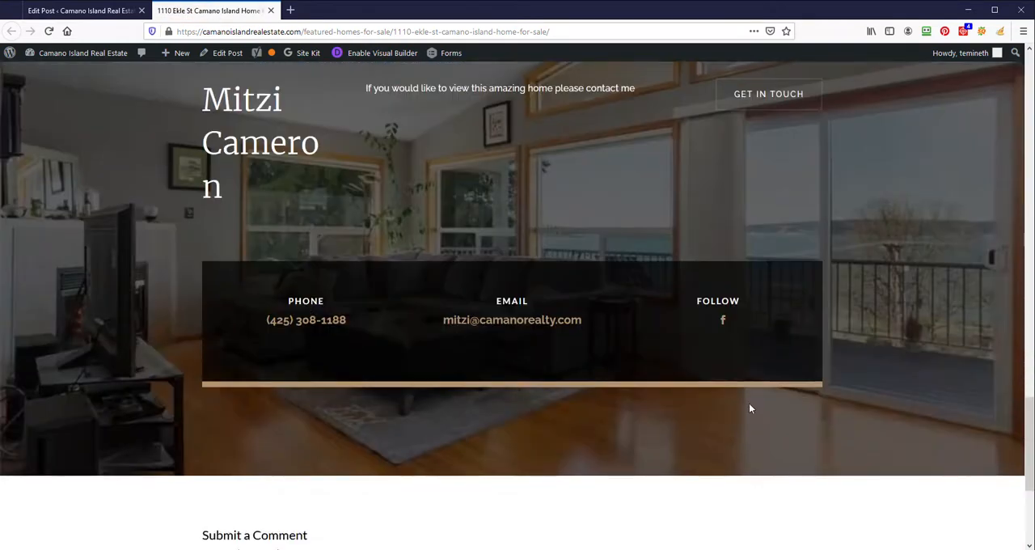
- Review the public page again from its title through the map and gallery down to the agent contact section
scroll(695, 426, up, 13)
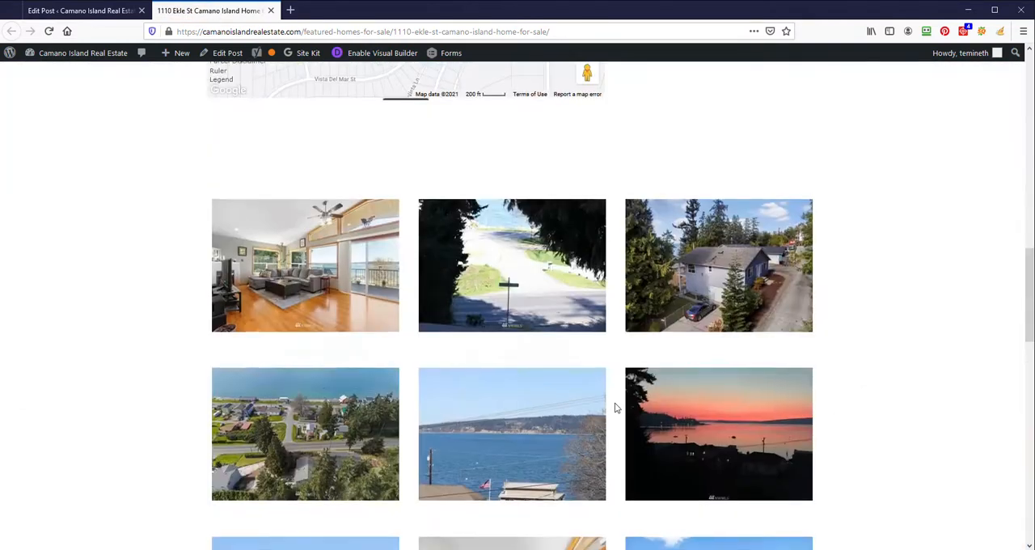
scroll(743, 446, up, 6)
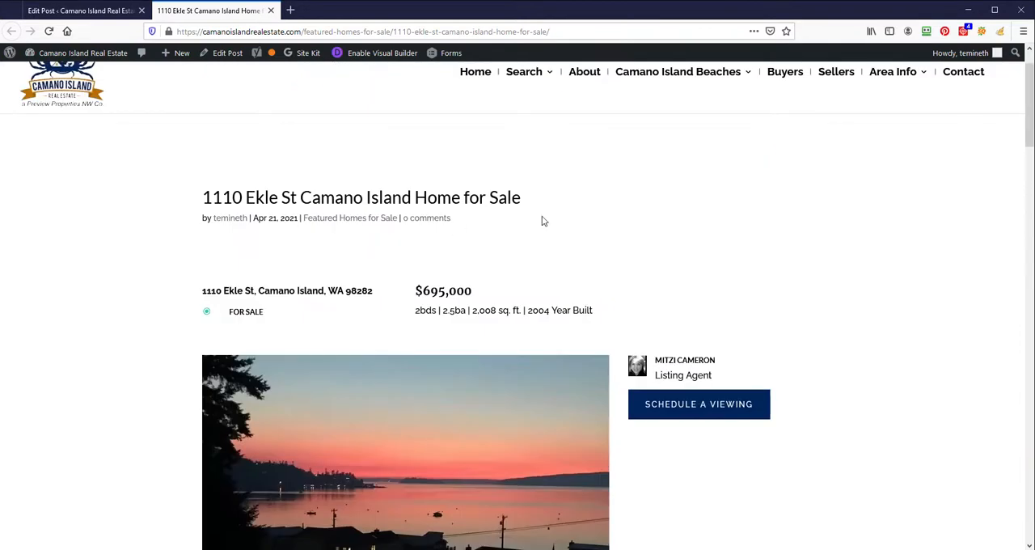
scroll(539, 213, up, 1)
scroll(672, 287, down, 1)
scroll(753, 347, up, 5)
scroll(773, 429, down, 15)
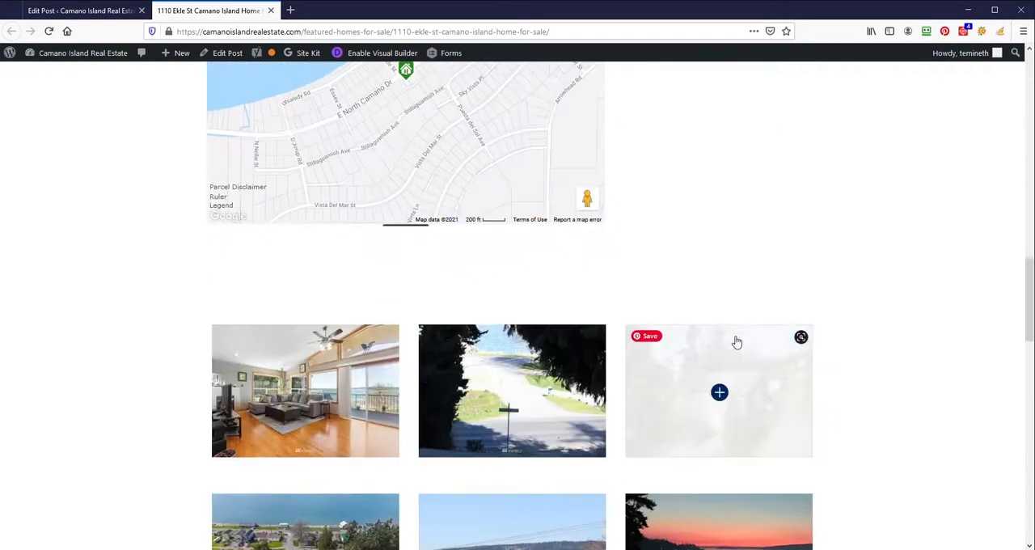
scroll(885, 306, down, 10)
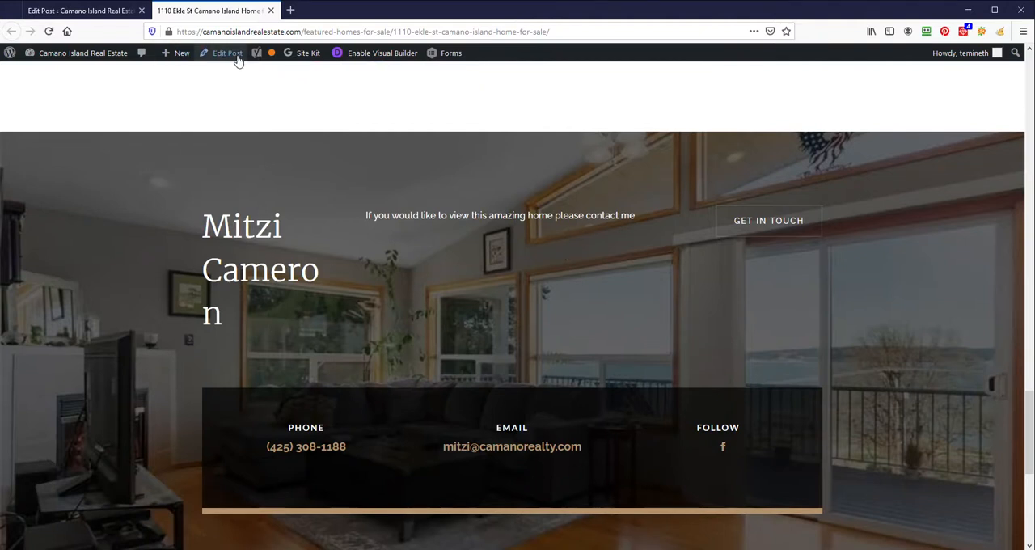
- Open the listing page in the Visual Builder and clean the stray closing strong tag out of the agent-name heading in the contact section
click(364, 55)
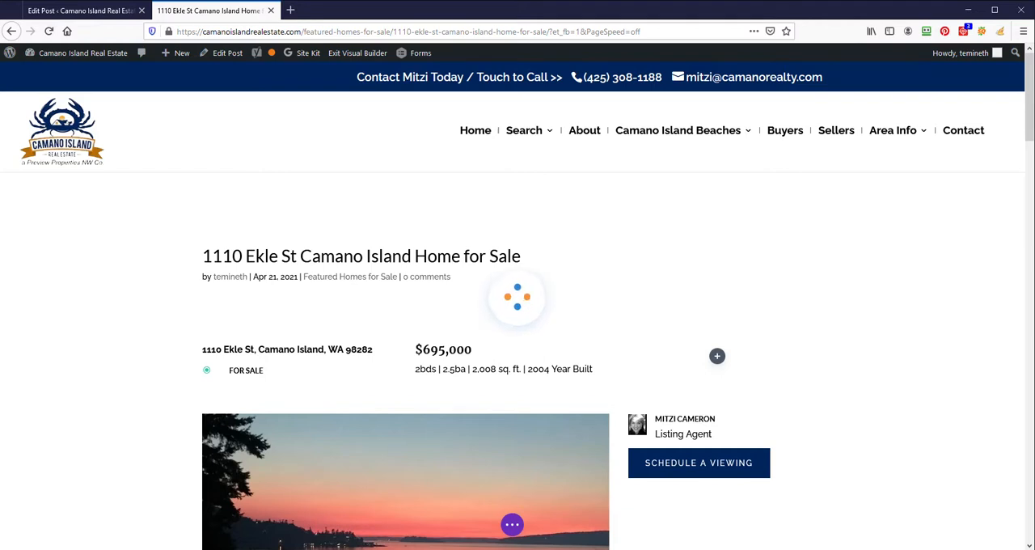
scroll(366, 308, down, 5)
scroll(366, 308, down, 15)
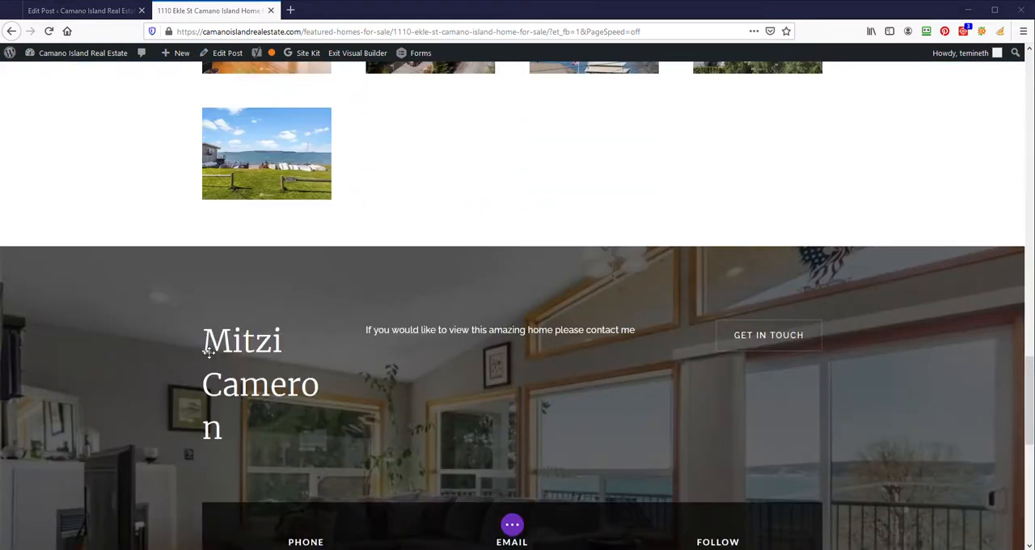
scroll(253, 247, down, 2)
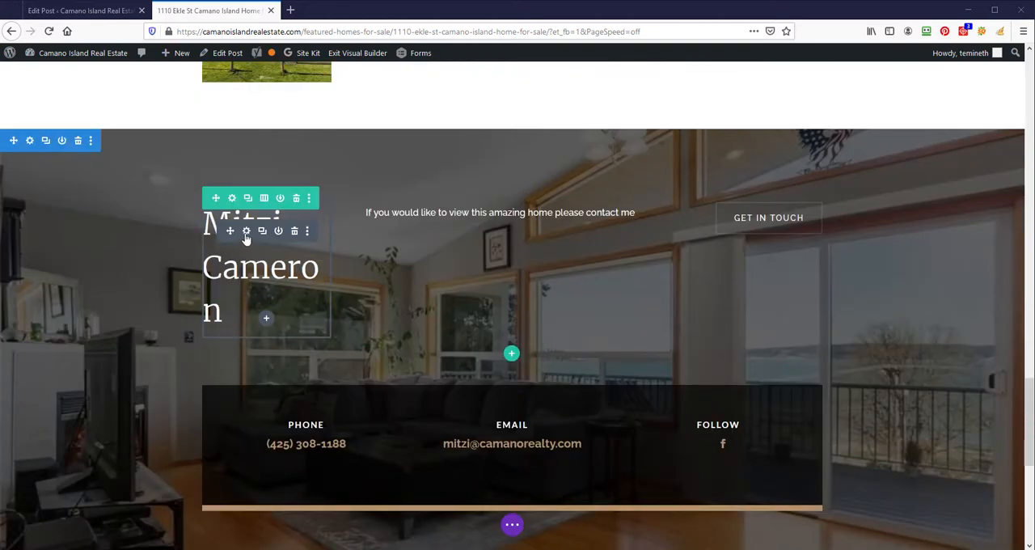
click(246, 232)
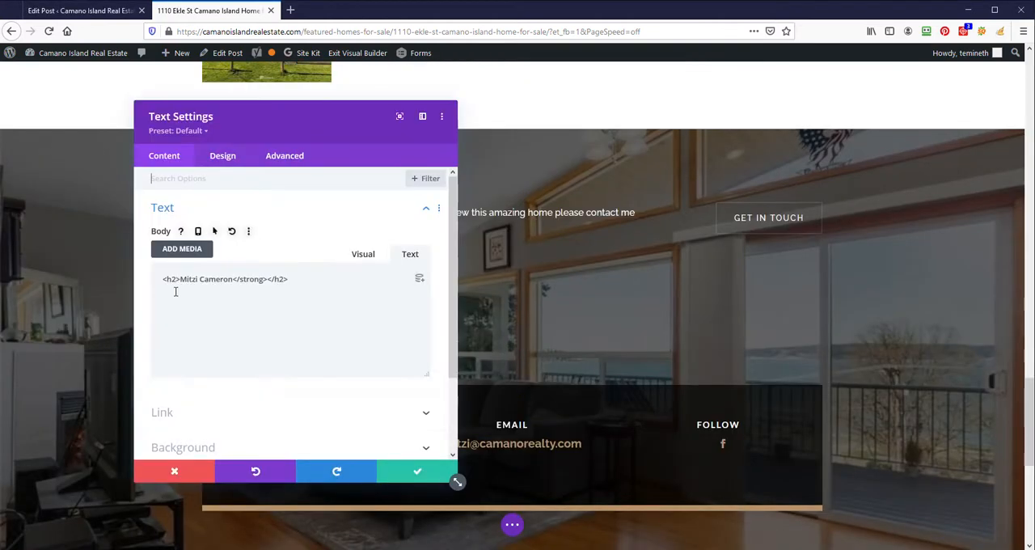
click(357, 262)
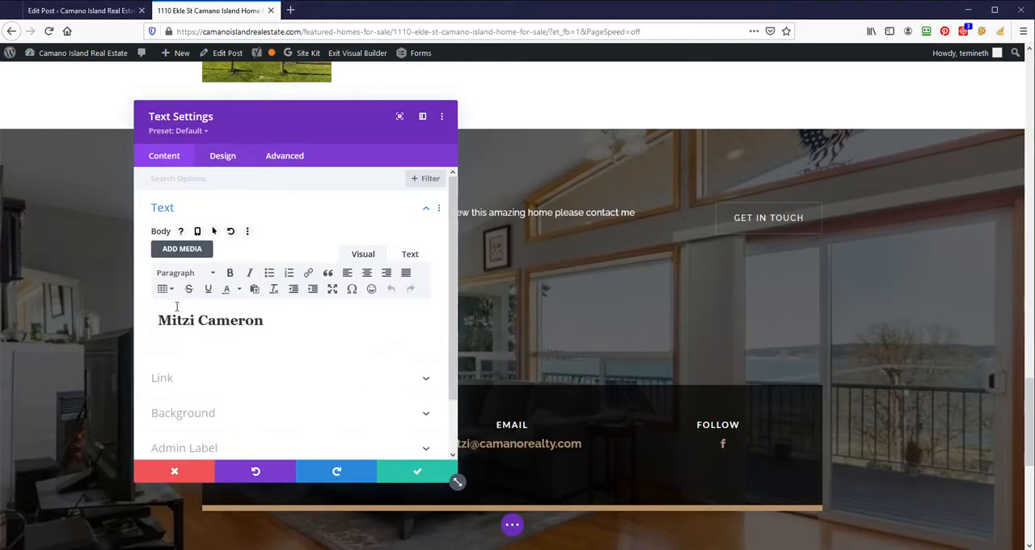
click(409, 255)
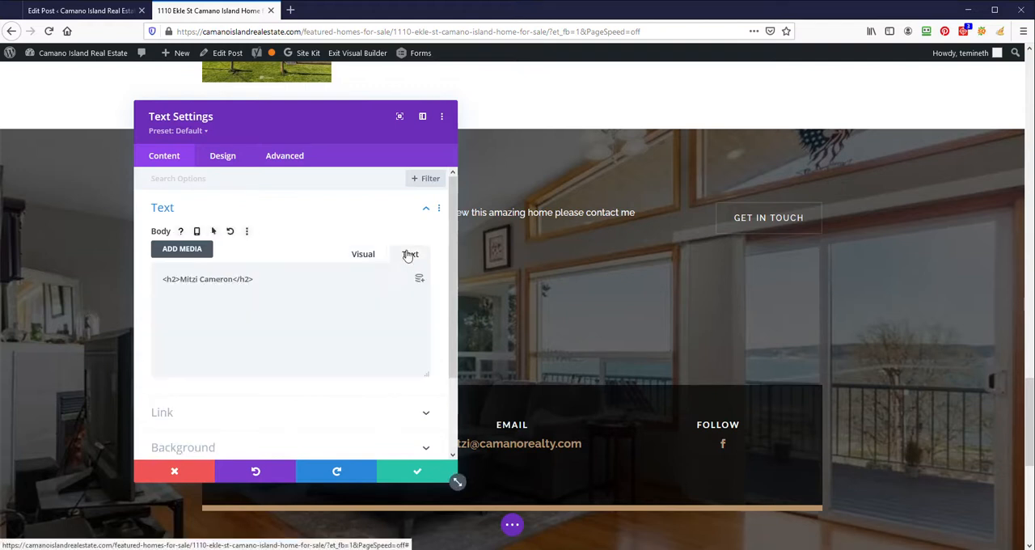
- Set the desktop Heading 2 text size of the agent-name heading to 45px
click(234, 155)
click(244, 255)
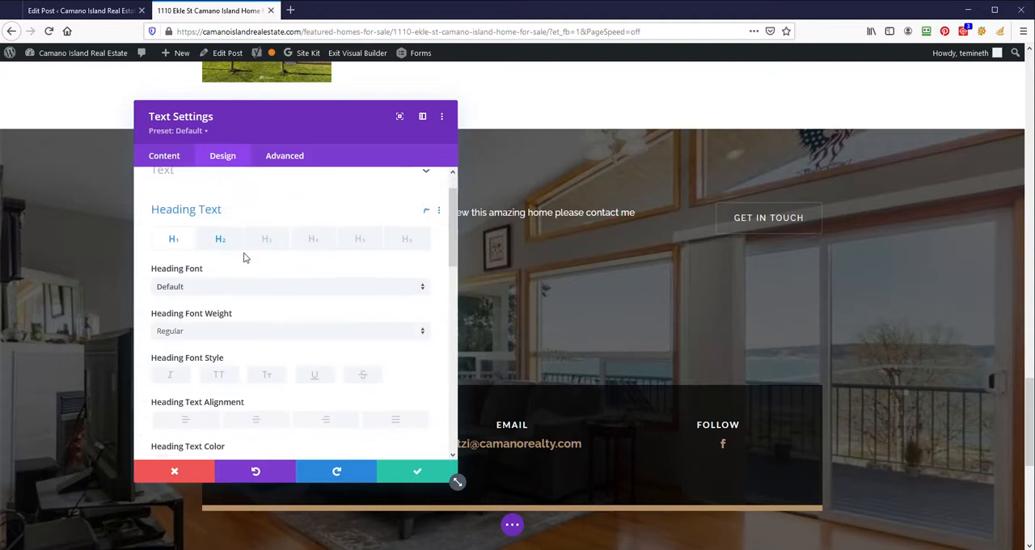
click(219, 214)
scroll(280, 326, down, 5)
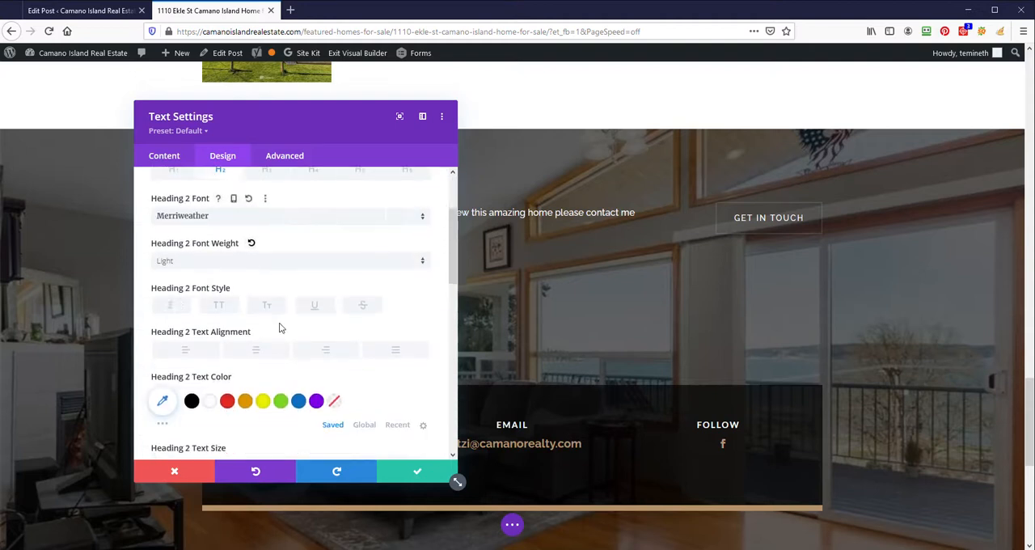
drag(343, 110, 762, 110)
click(845, 288)
click(845, 288)
click(845, 288)
click(845, 288)
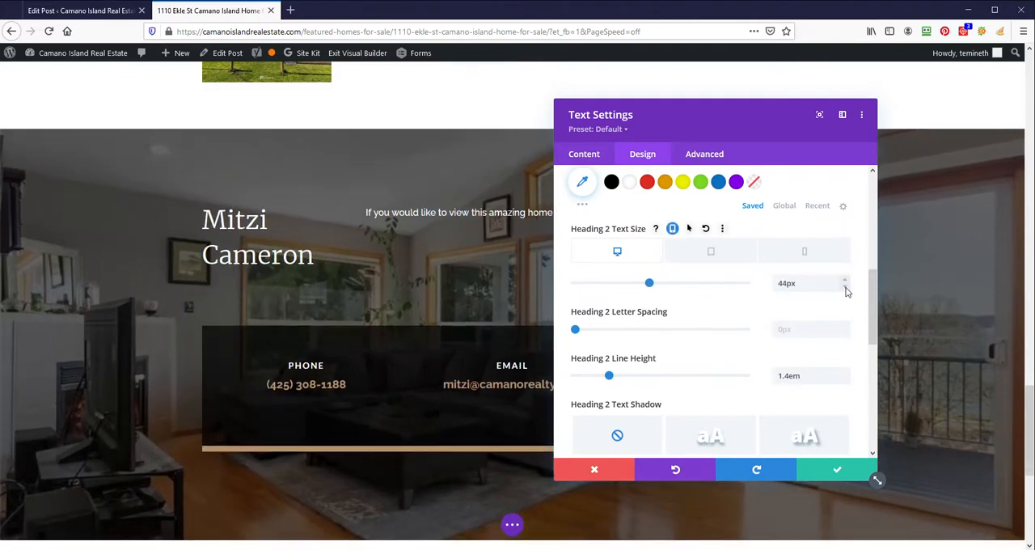
click(847, 279)
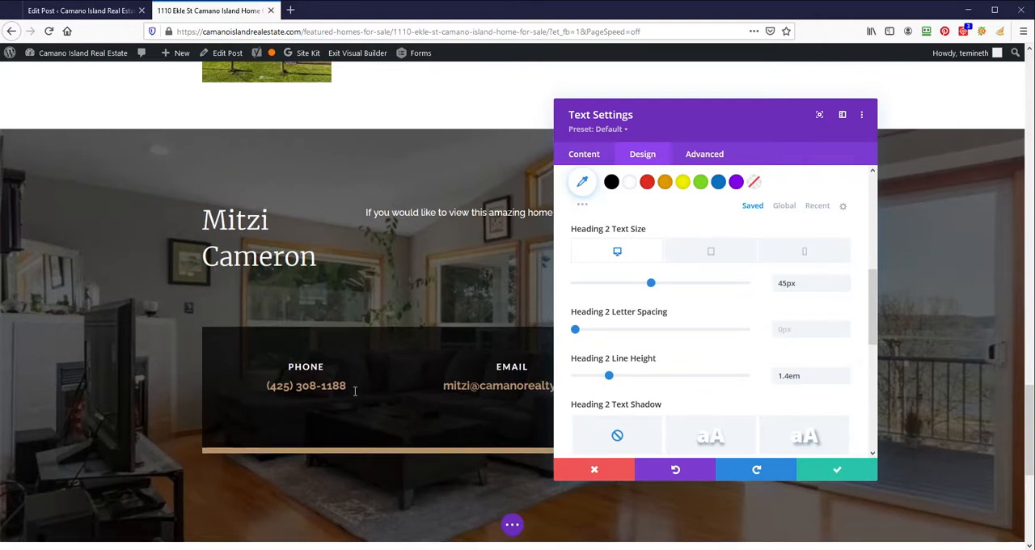
- Try smaller Heading 2 text sizes of 30px and 35px for the agent's name, and return the size to 45px
click(846, 288)
click(846, 288)
click(847, 288)
click(846, 287)
click(847, 288)
click(846, 288)
click(846, 288)
click(846, 288)
click(846, 288)
click(846, 288)
click(846, 288)
click(846, 288)
click(846, 288)
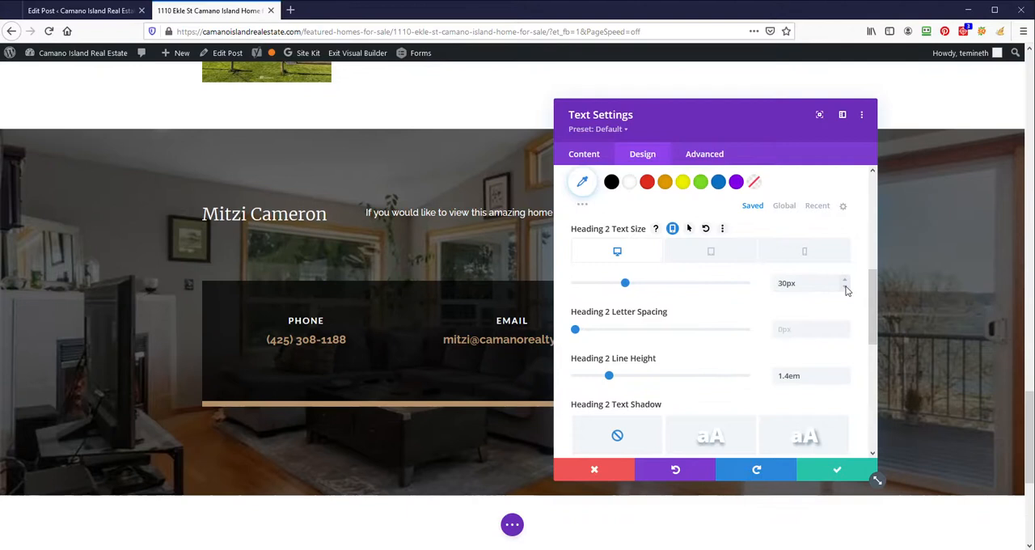
click(846, 288)
click(847, 280)
click(847, 280)
click(847, 280)
click(847, 280)
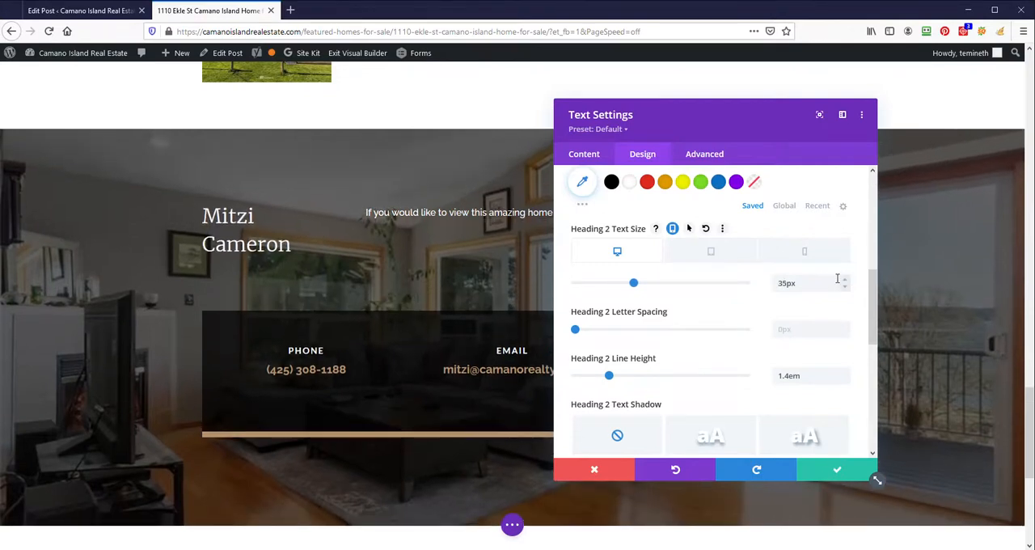
click(781, 285)
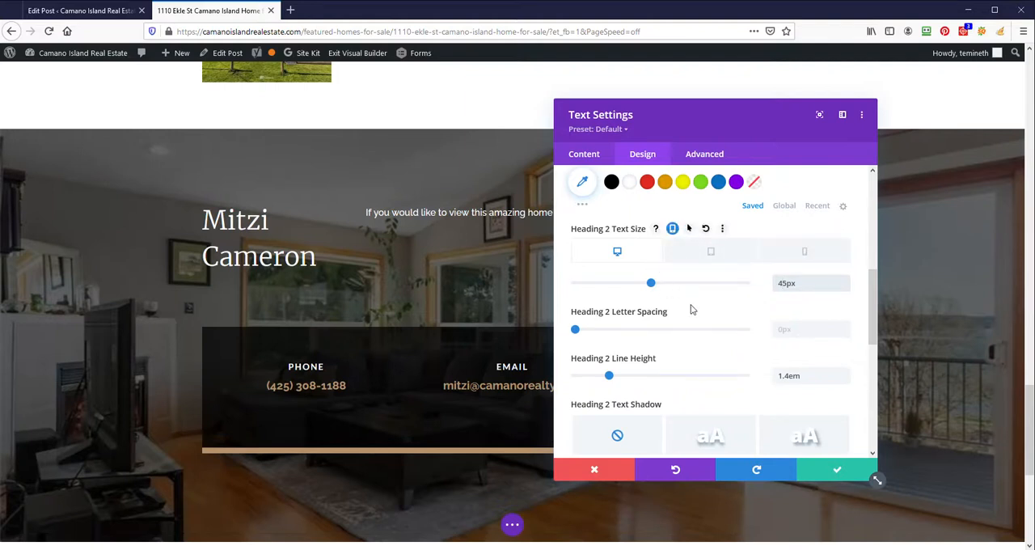
- Accept the text settings of the agent-name heading and save the listing page
click(817, 473)
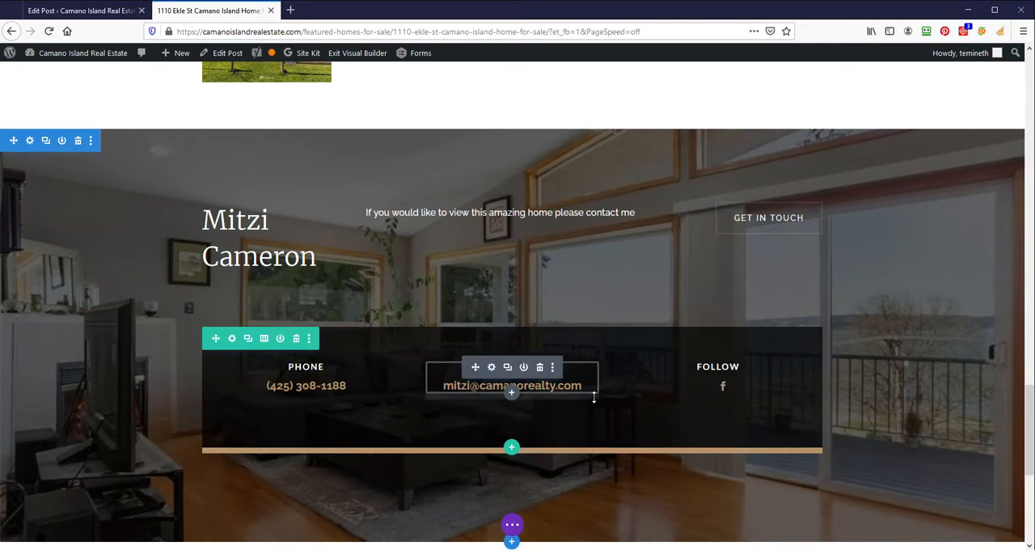
scroll(582, 415, down, 3)
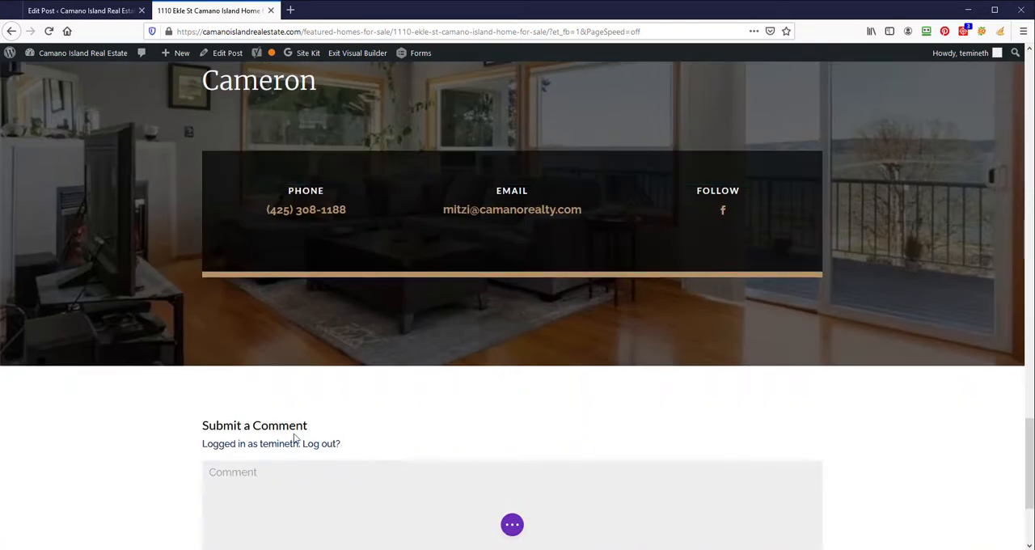
click(512, 526)
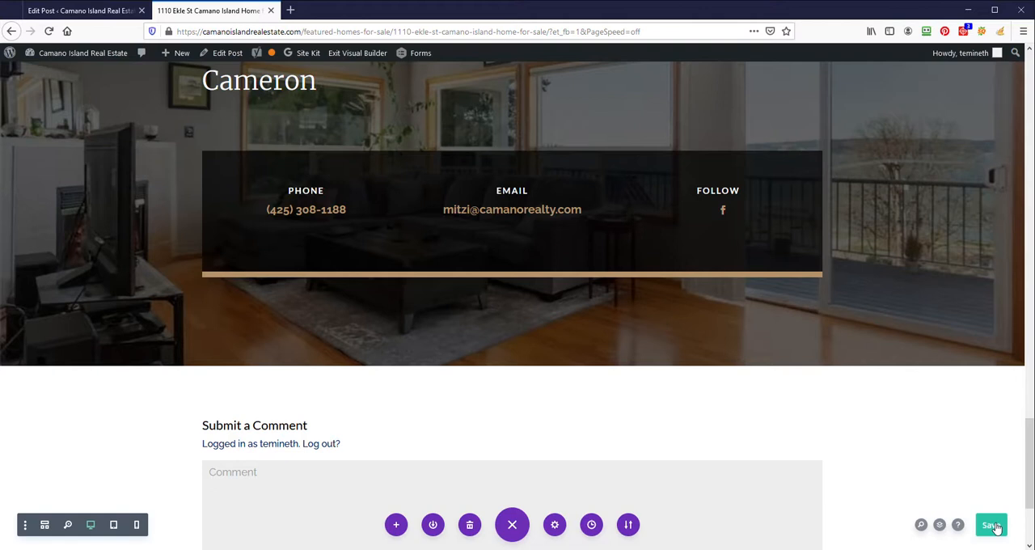
scroll(534, 392, up, 10)
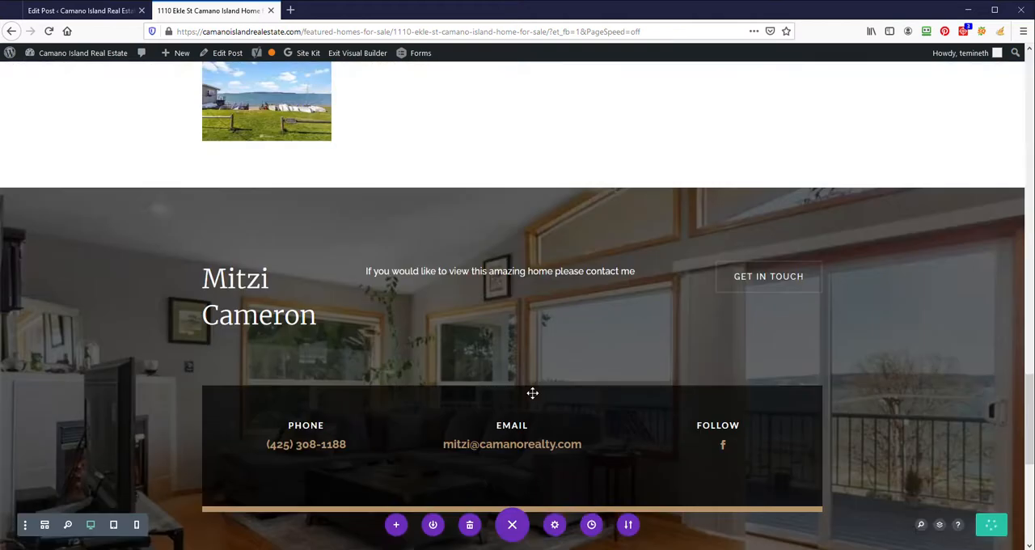
scroll(533, 394, up, 3)
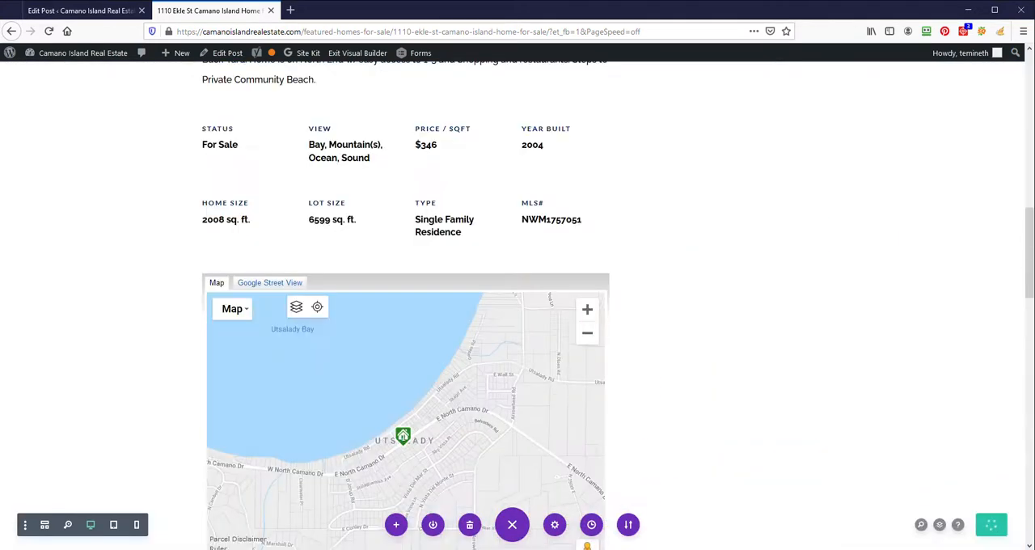
scroll(563, 383, up, 1)
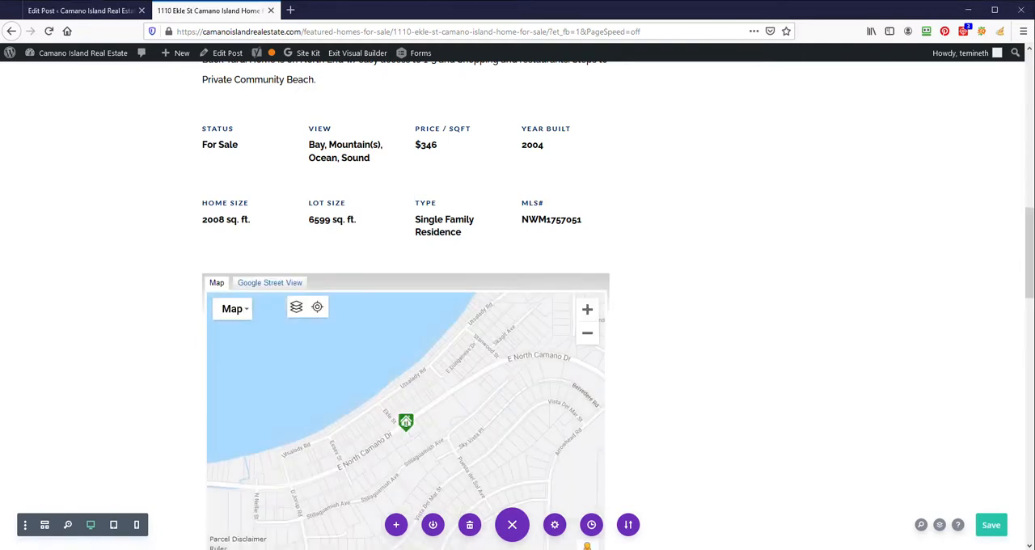
- Switch to the browser window with the NWMLS Matrix listing, review its general, listing, interior and room details, and return to the page builder
drag(0, 8, 65, 38)
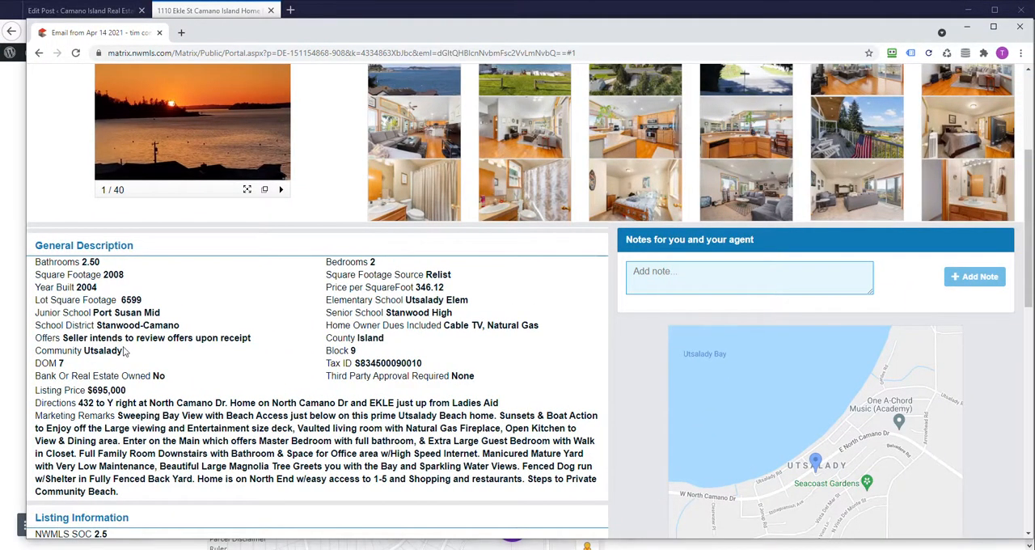
scroll(123, 350, down, 5)
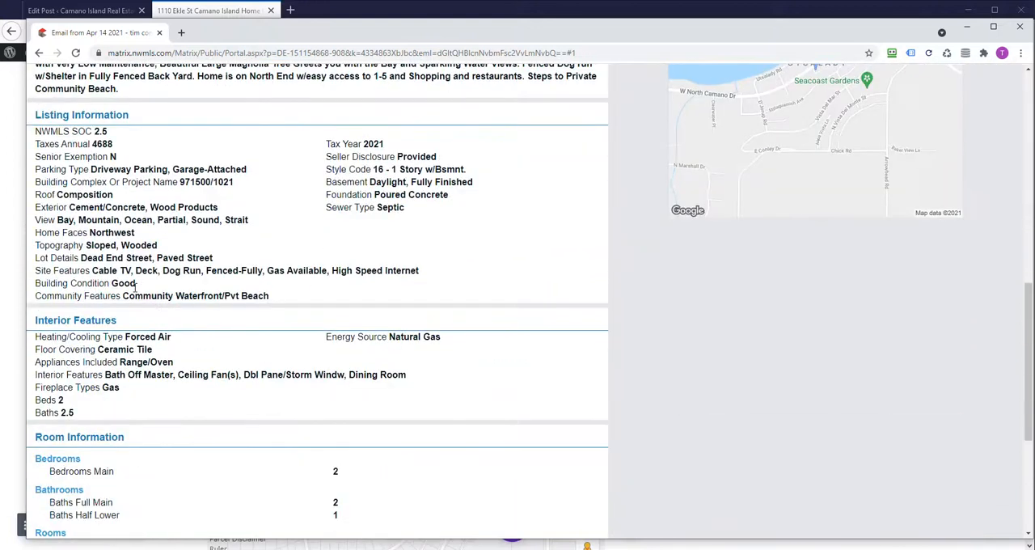
scroll(135, 285, down, 2)
scroll(162, 351, down, 2)
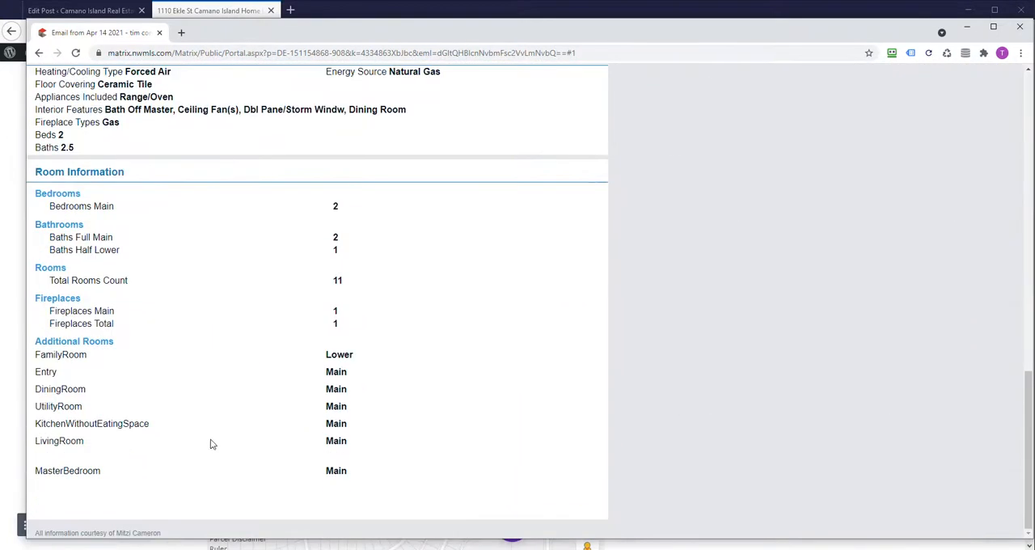
scroll(200, 436, up, 12)
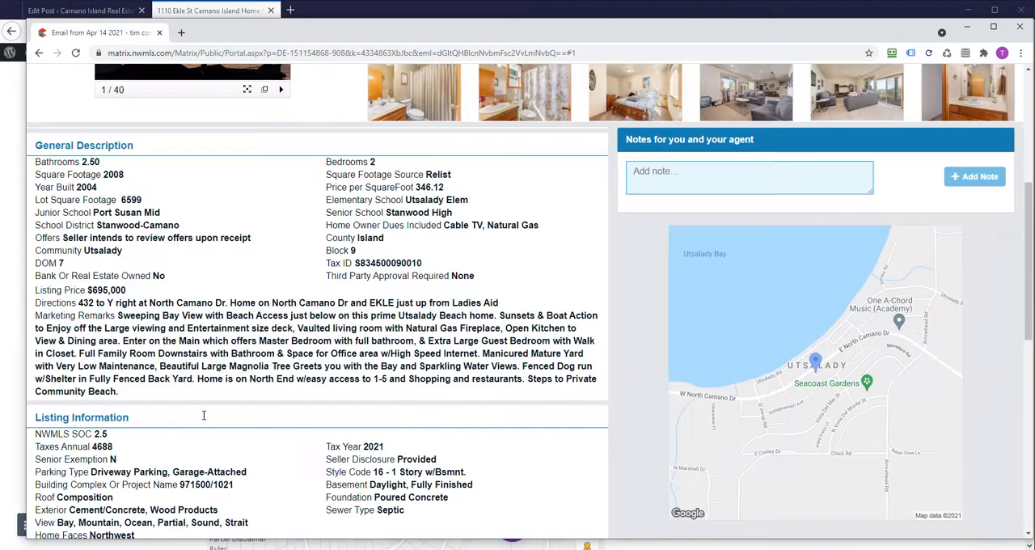
scroll(202, 415, up, 2)
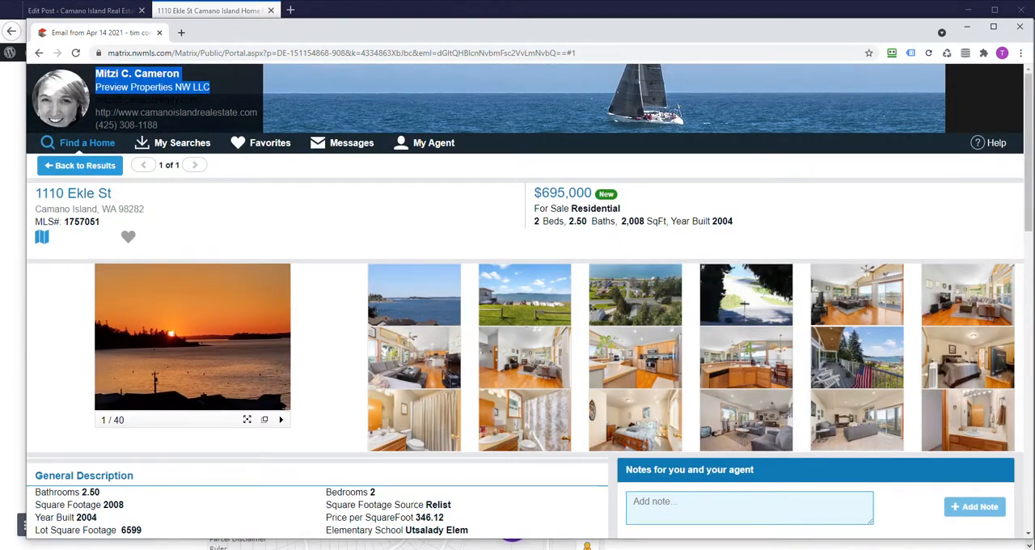
drag(487, 30, 0, 36)
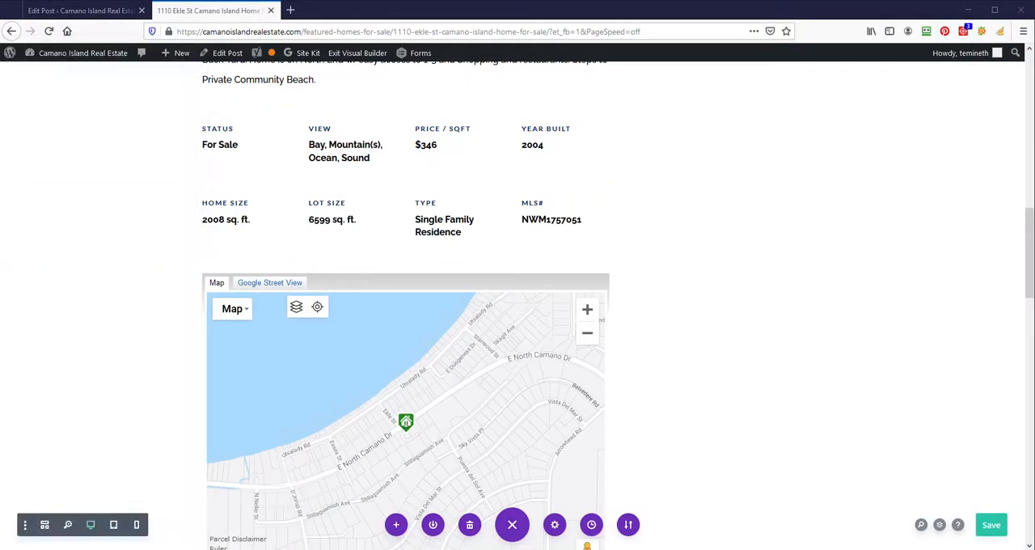